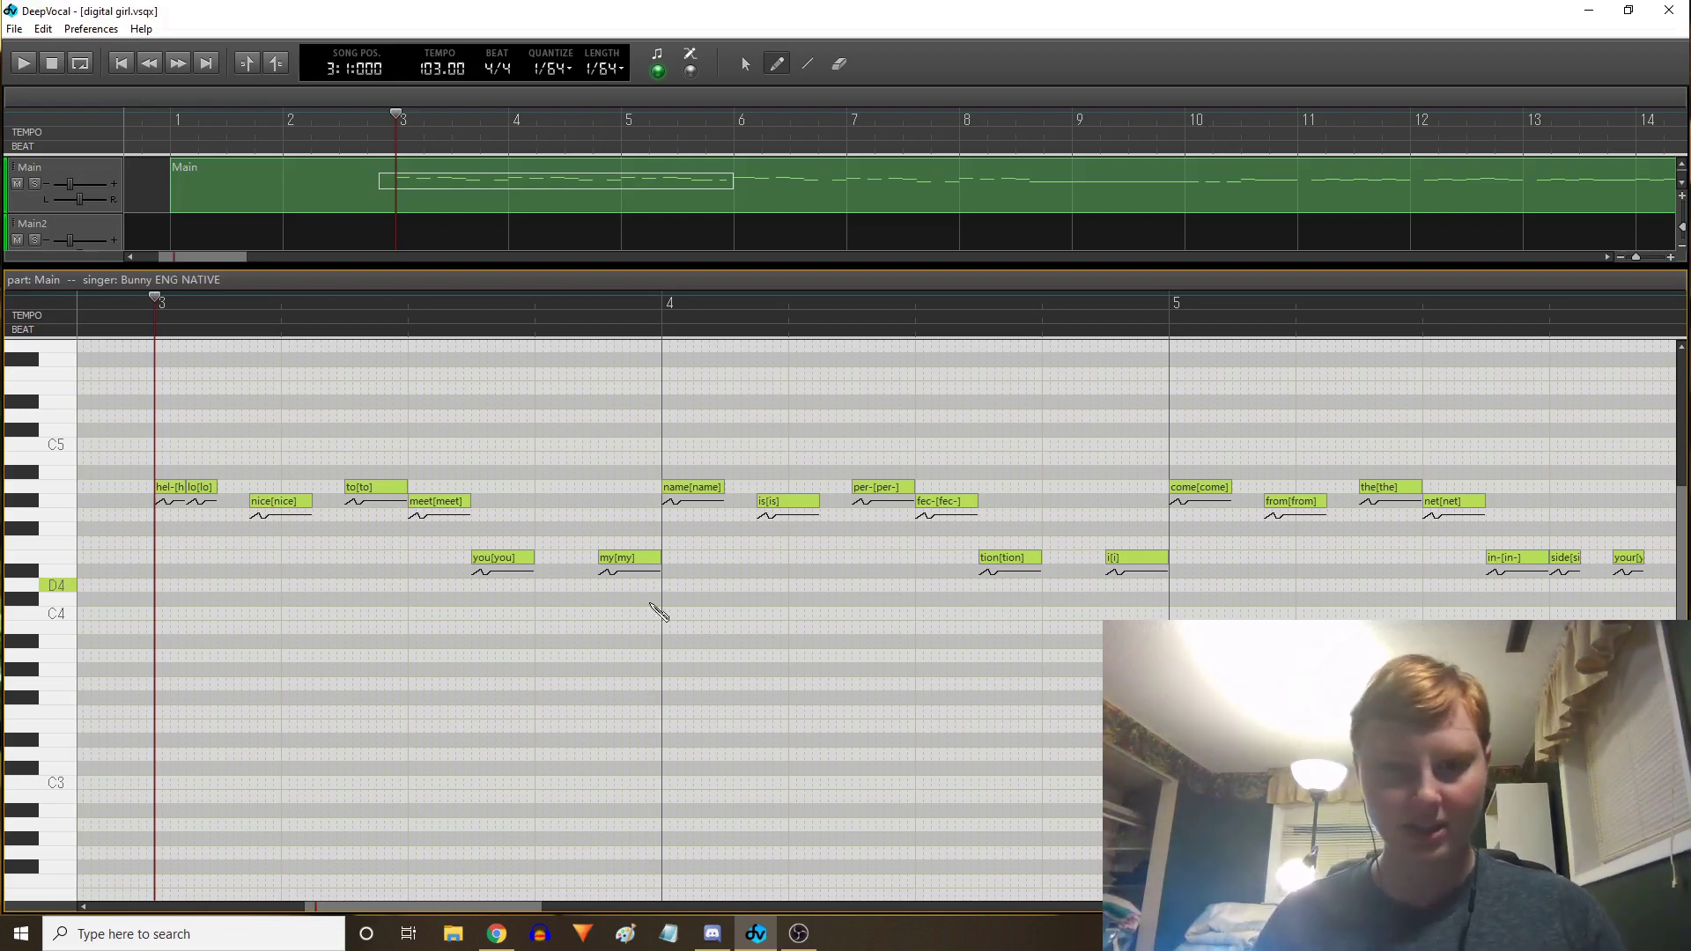
Change the lyrics of the first two notes at bar 3 to "he" and "lO"
drag(480, 912, 470, 909)
scroll(498, 688, up, 1)
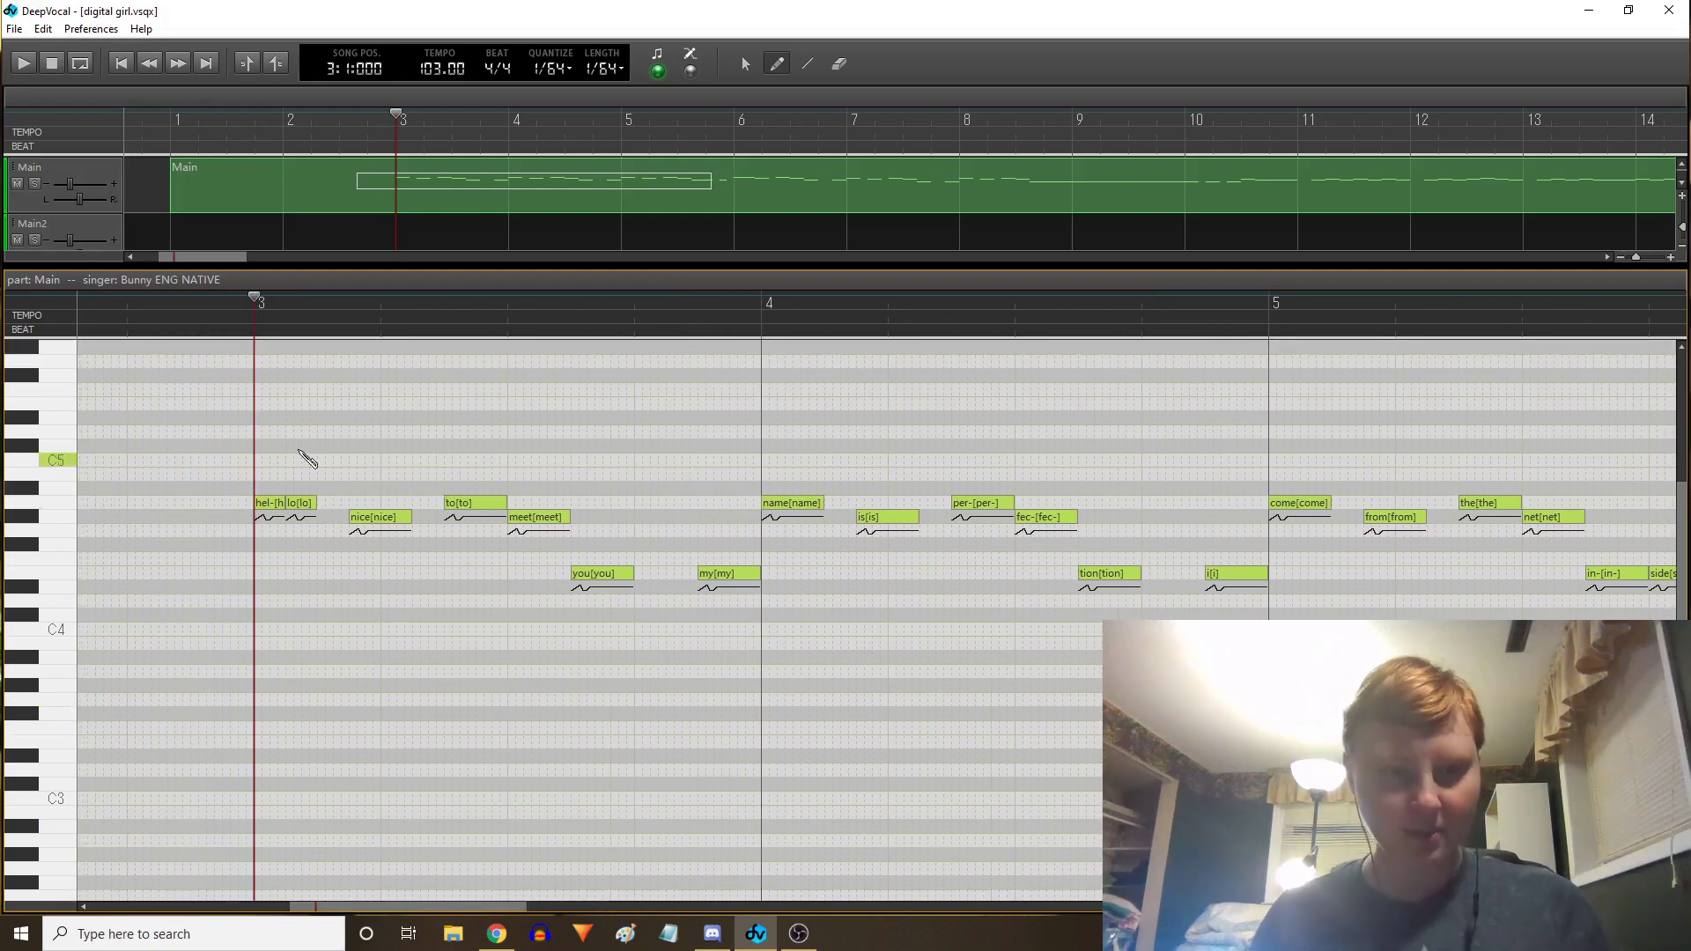
double_click(276, 504)
text(he)
key(Return)
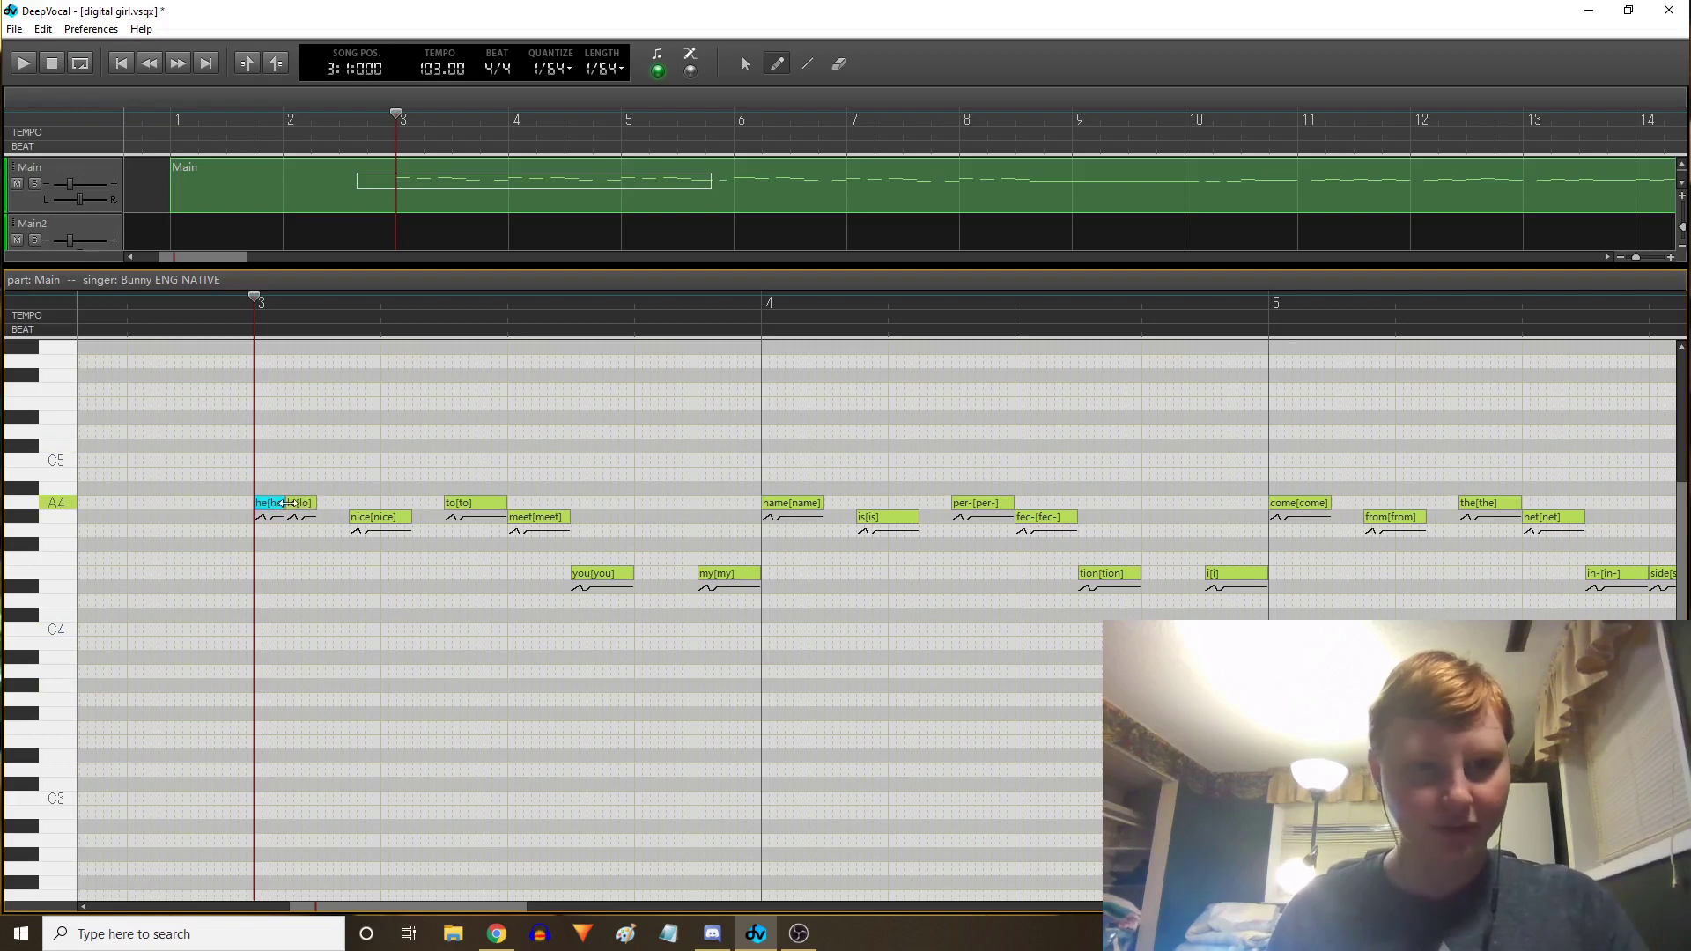
double_click(289, 503)
text(lO)
key(Return)
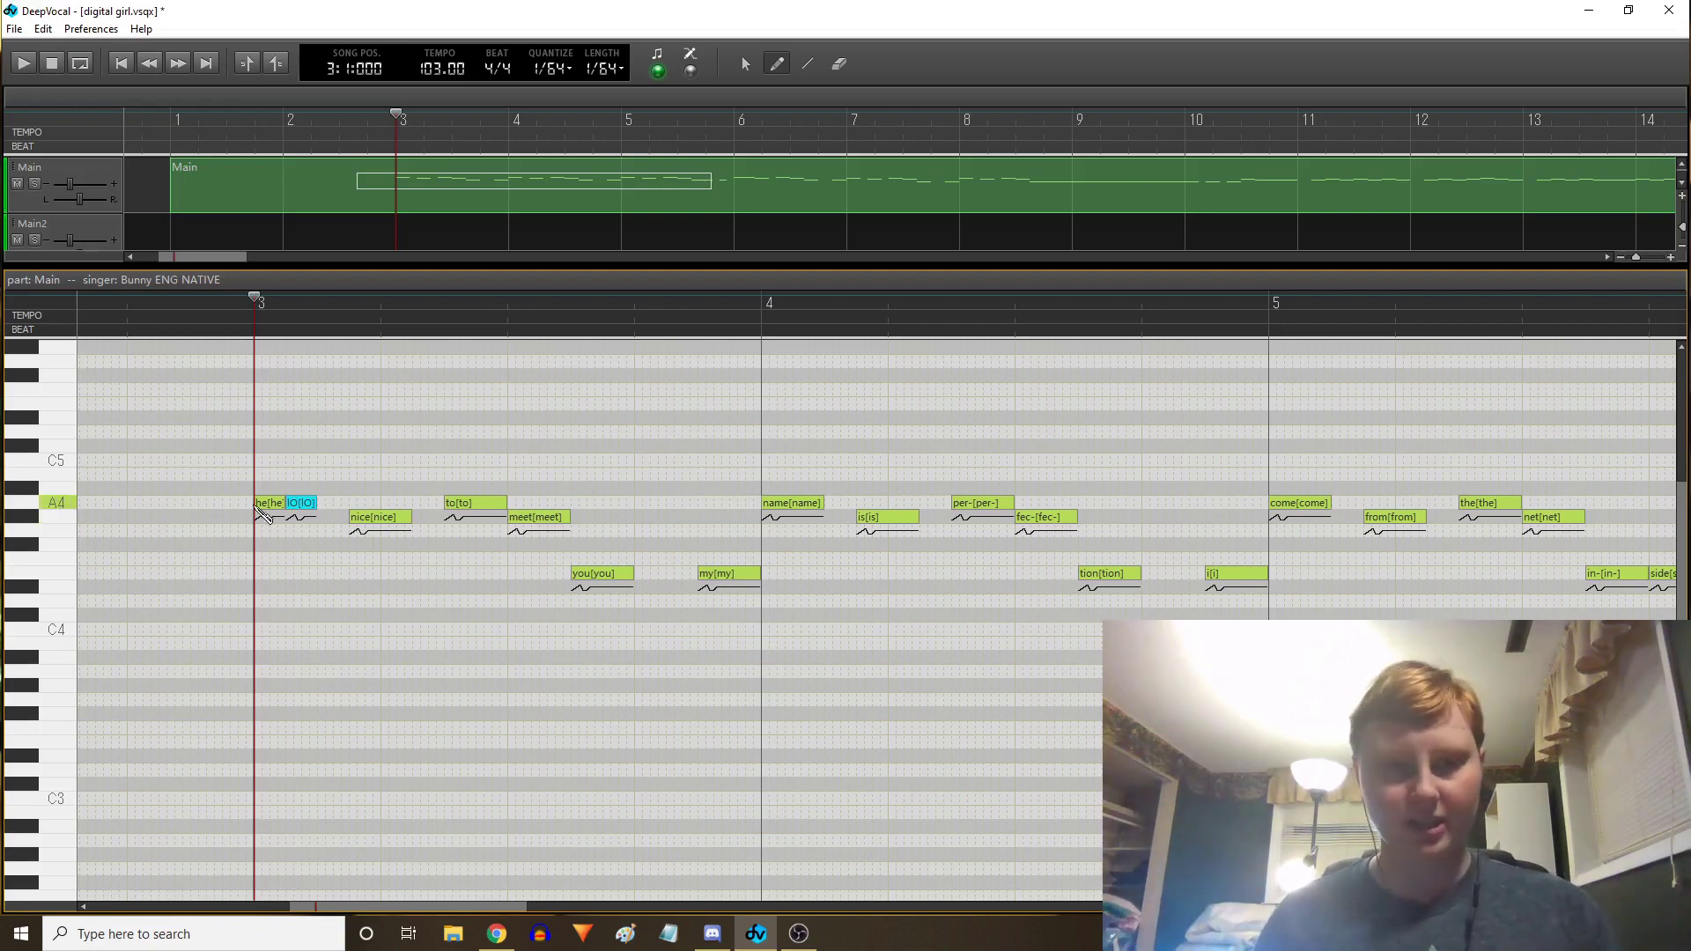
Change the lyric of the "nice" note to "nI"
click(387, 518)
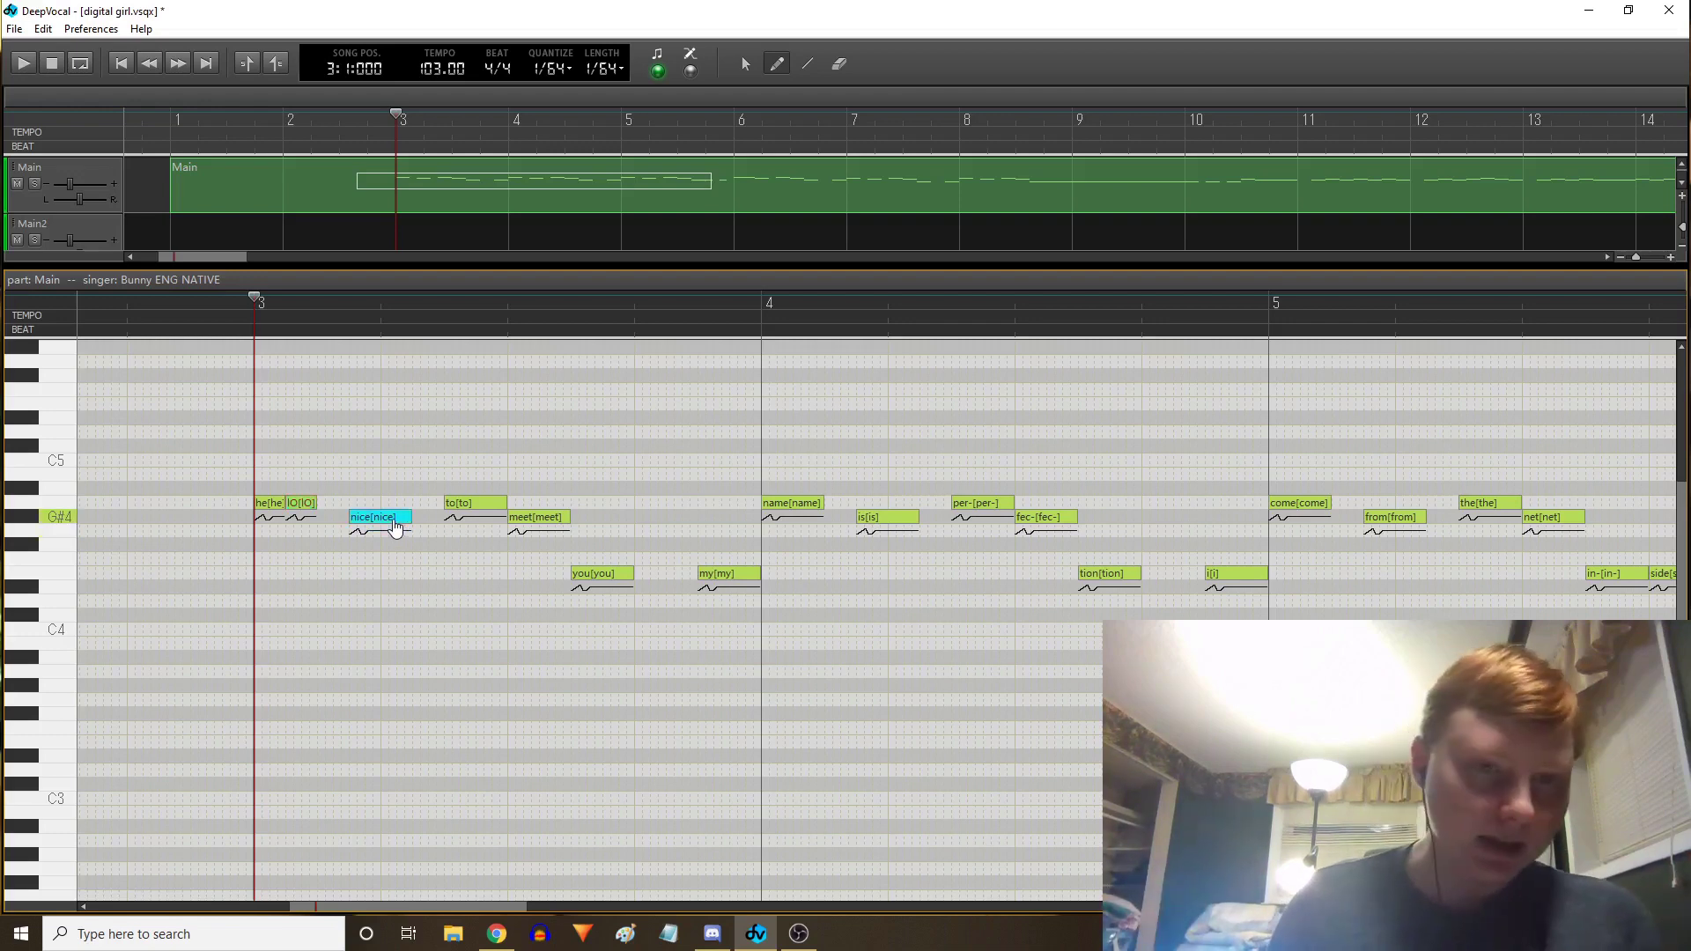
double_click(387, 518)
text(na)
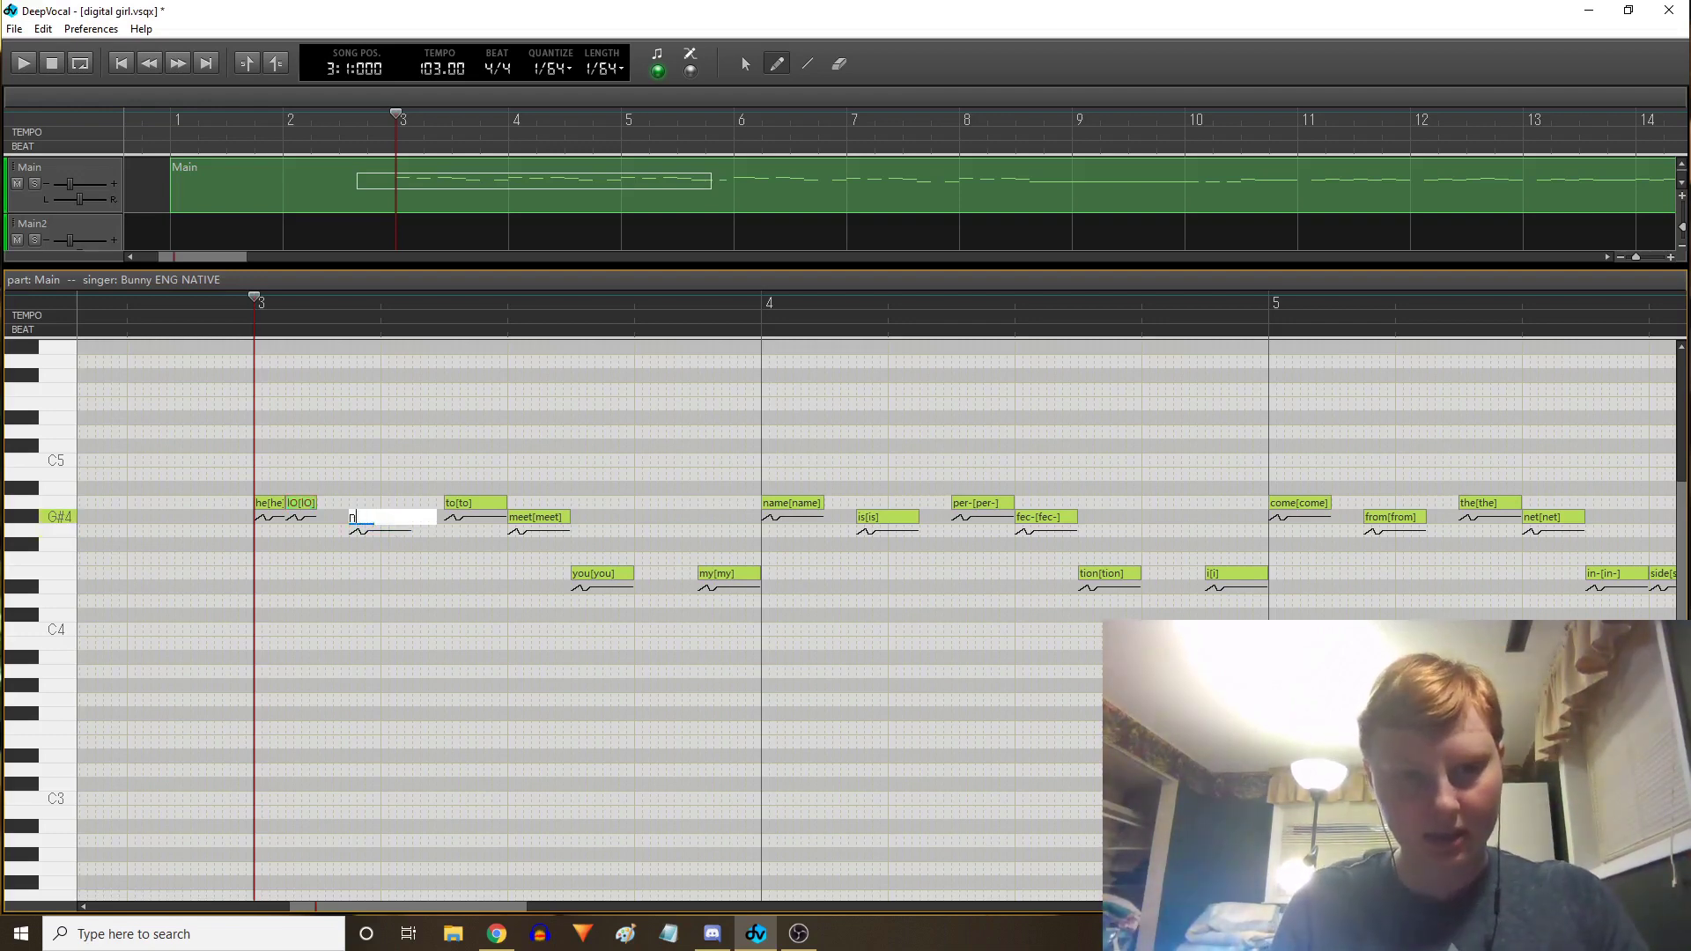
key(Return)
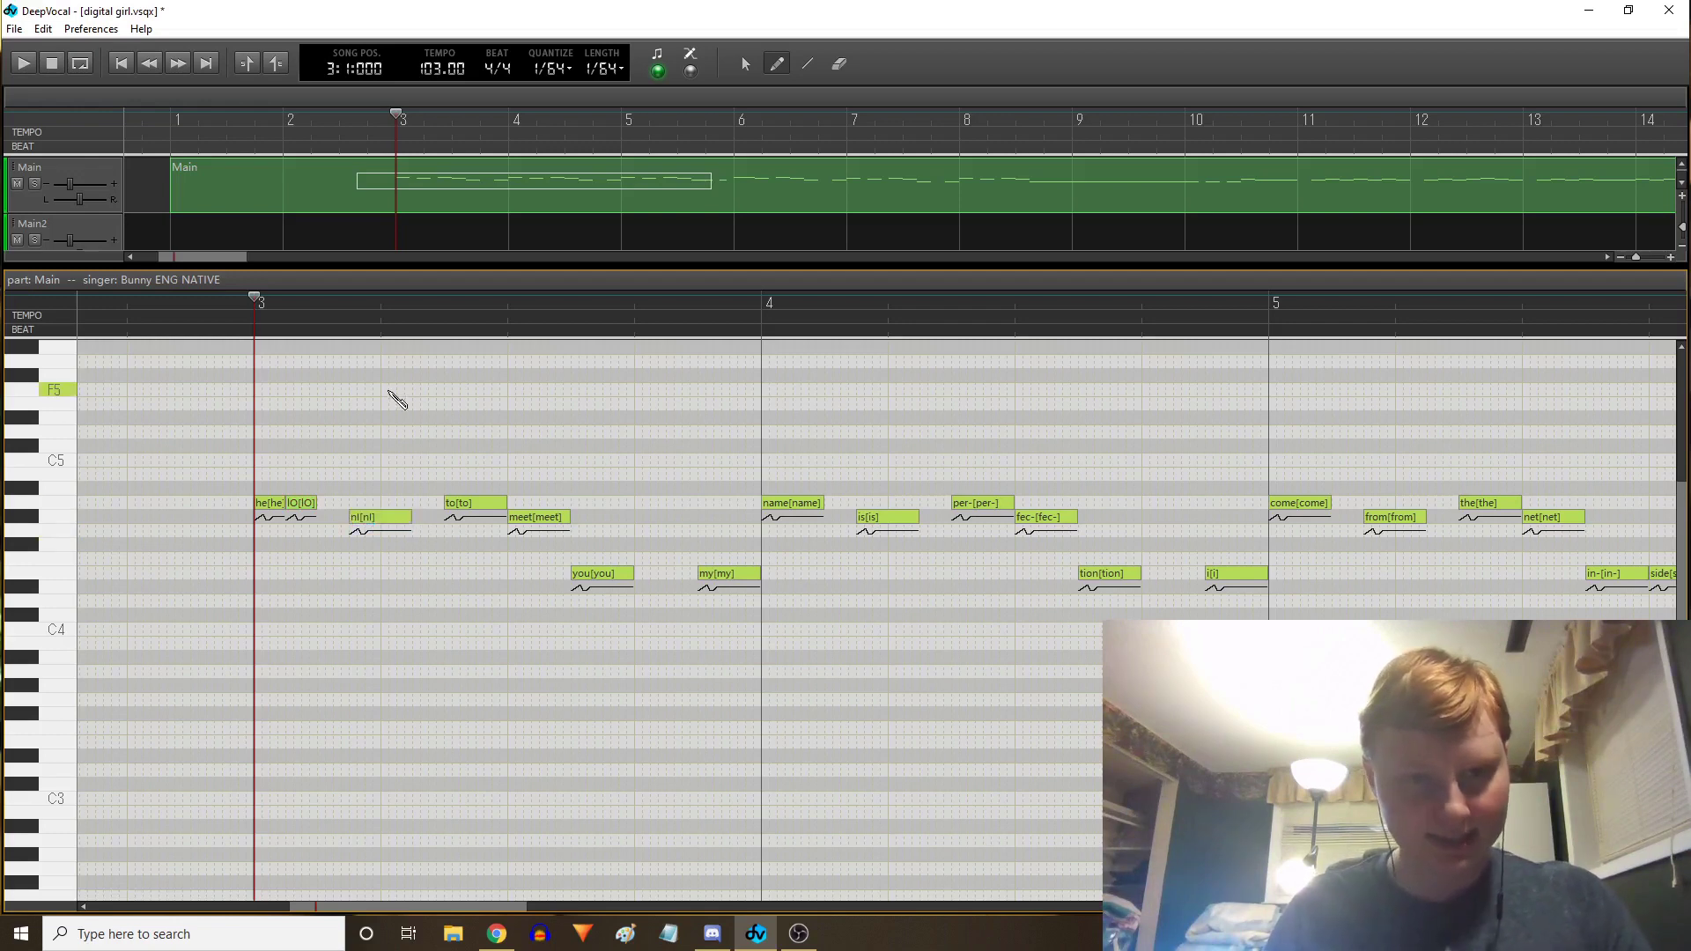
Shorten the nI note and fill the freed space with a short ending-consonant note "s-" at the same pitch
click(396, 518)
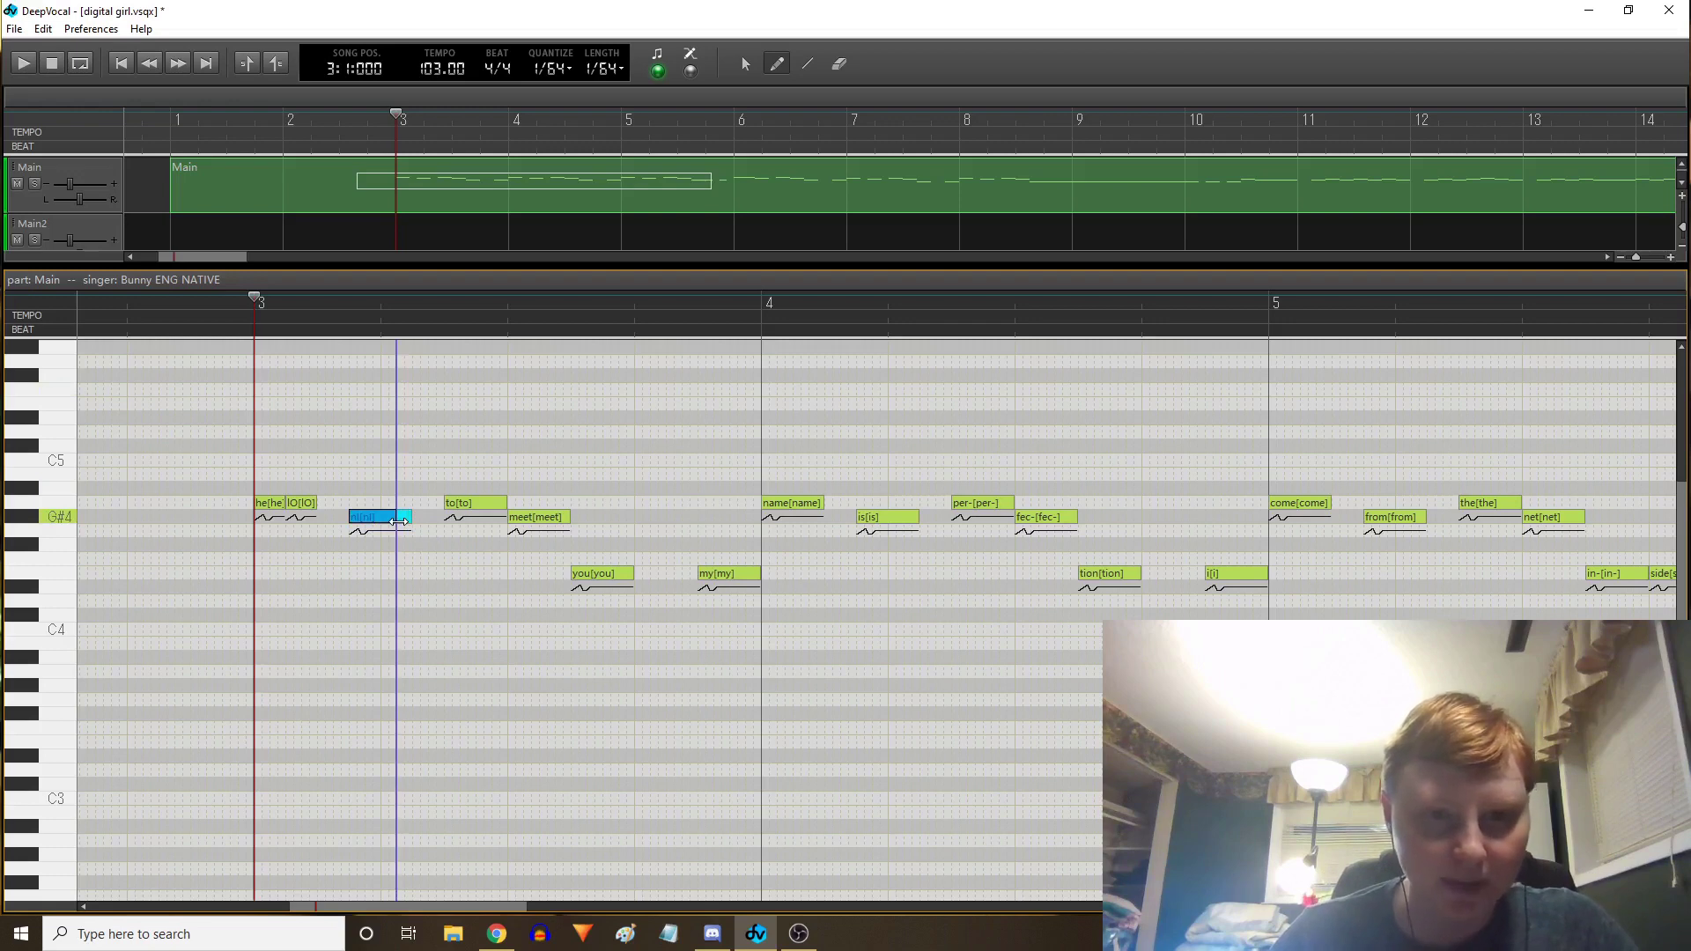
drag(398, 522, 396, 519)
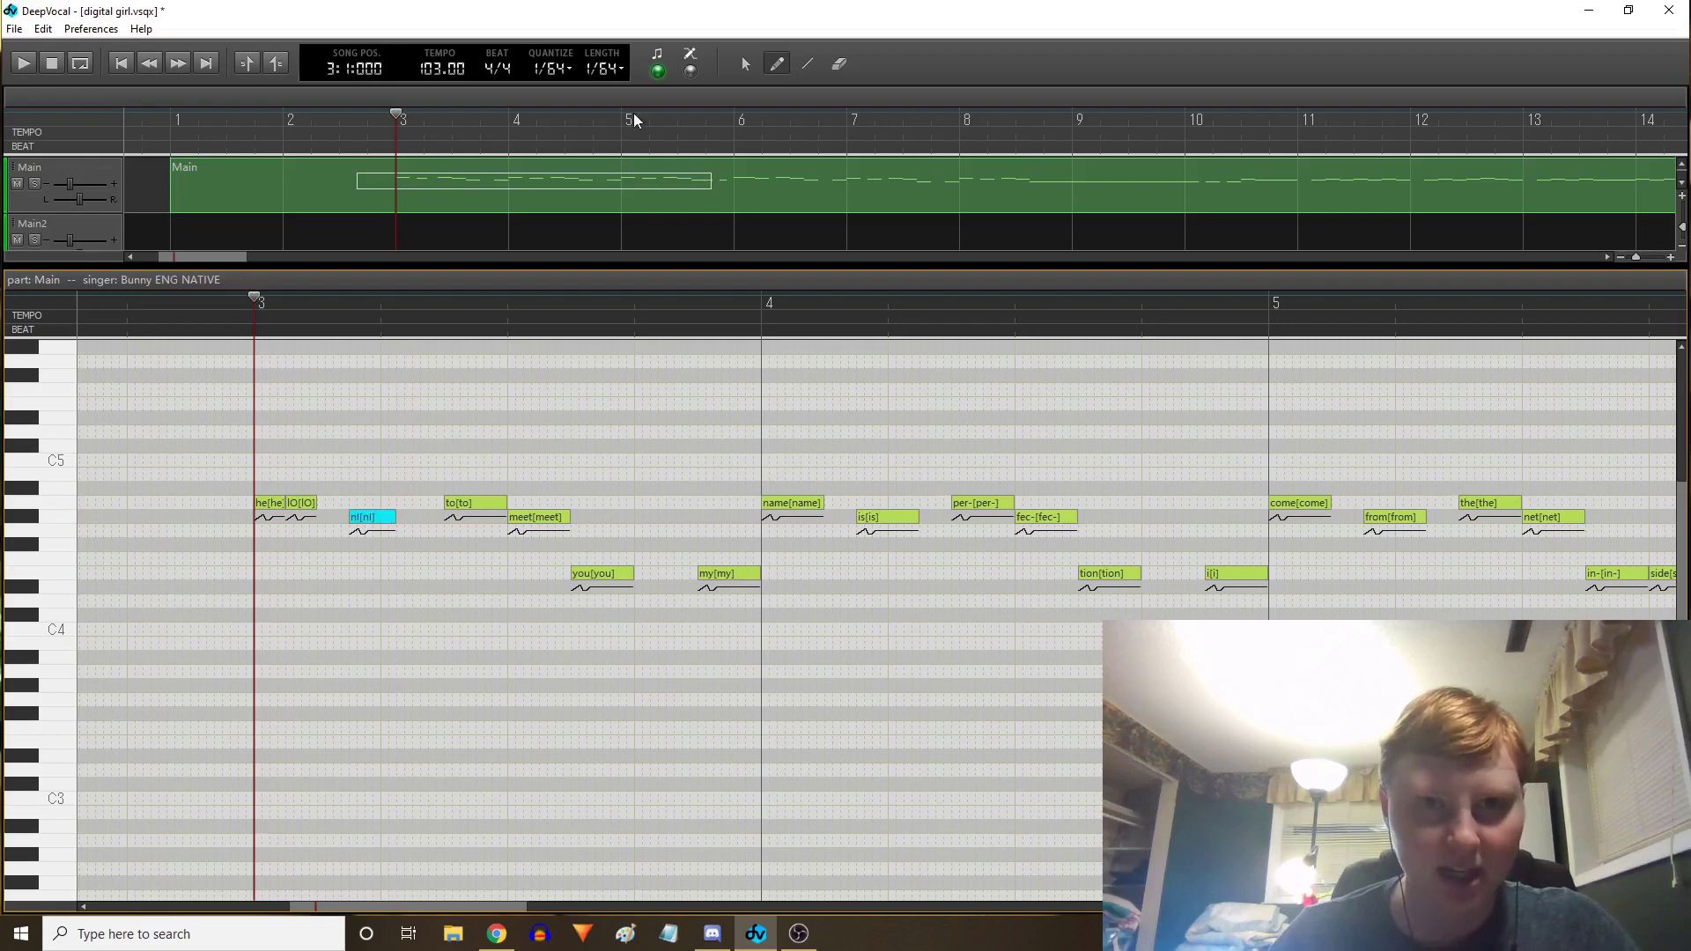
click(404, 523)
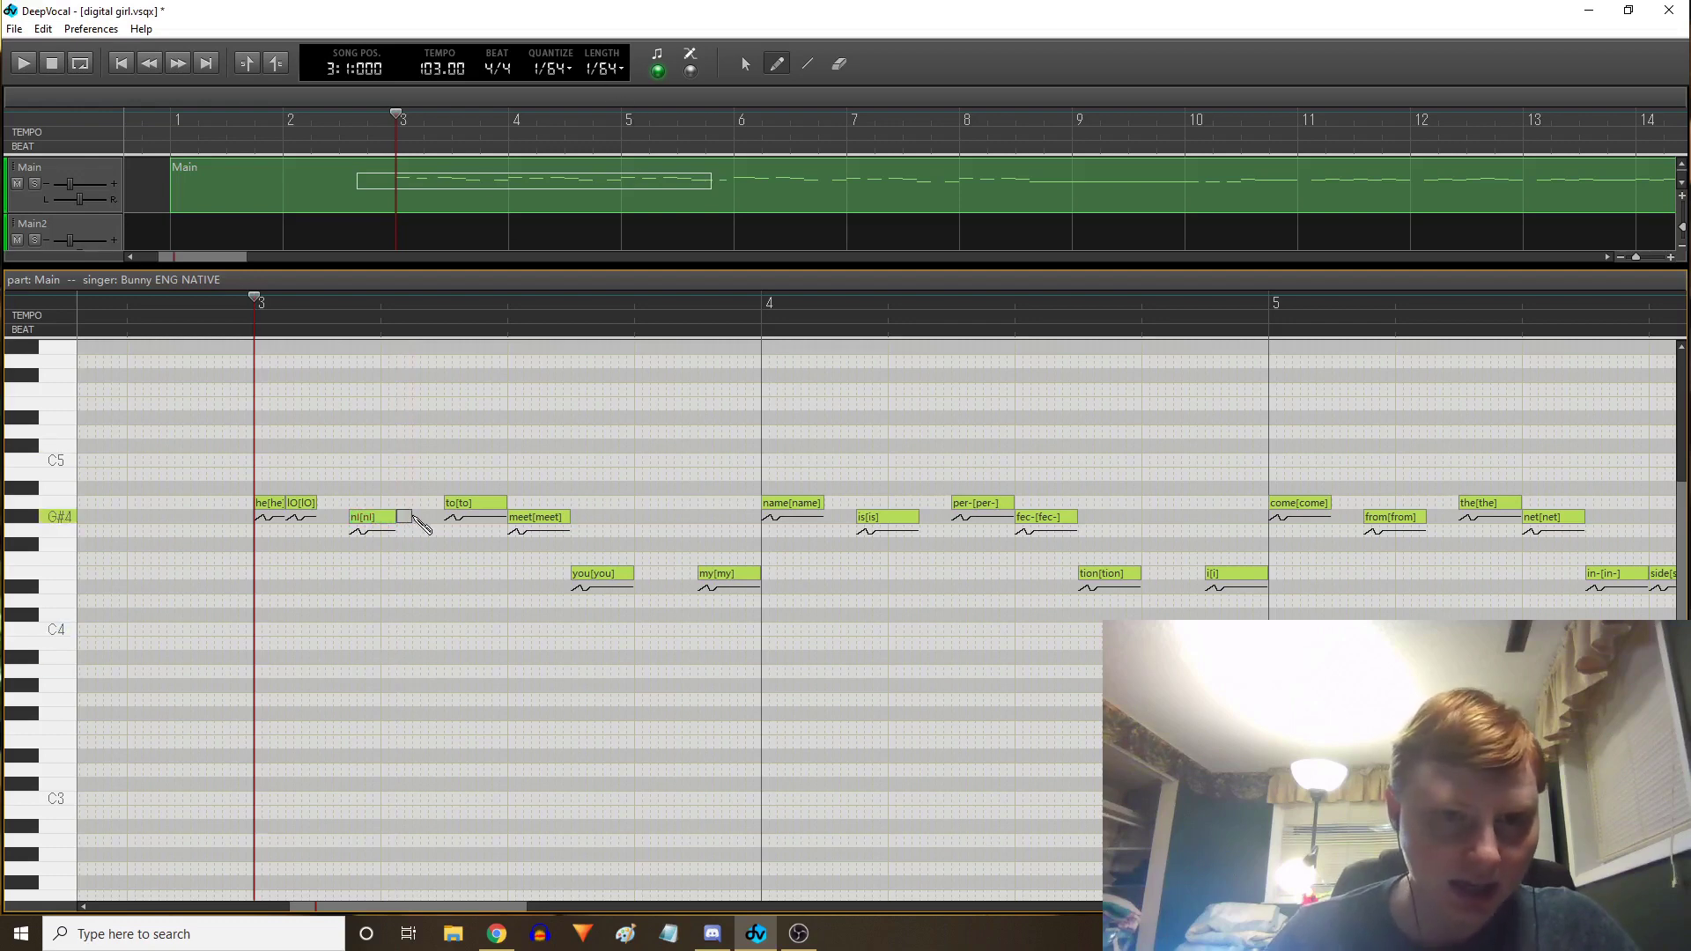
double_click(404, 521)
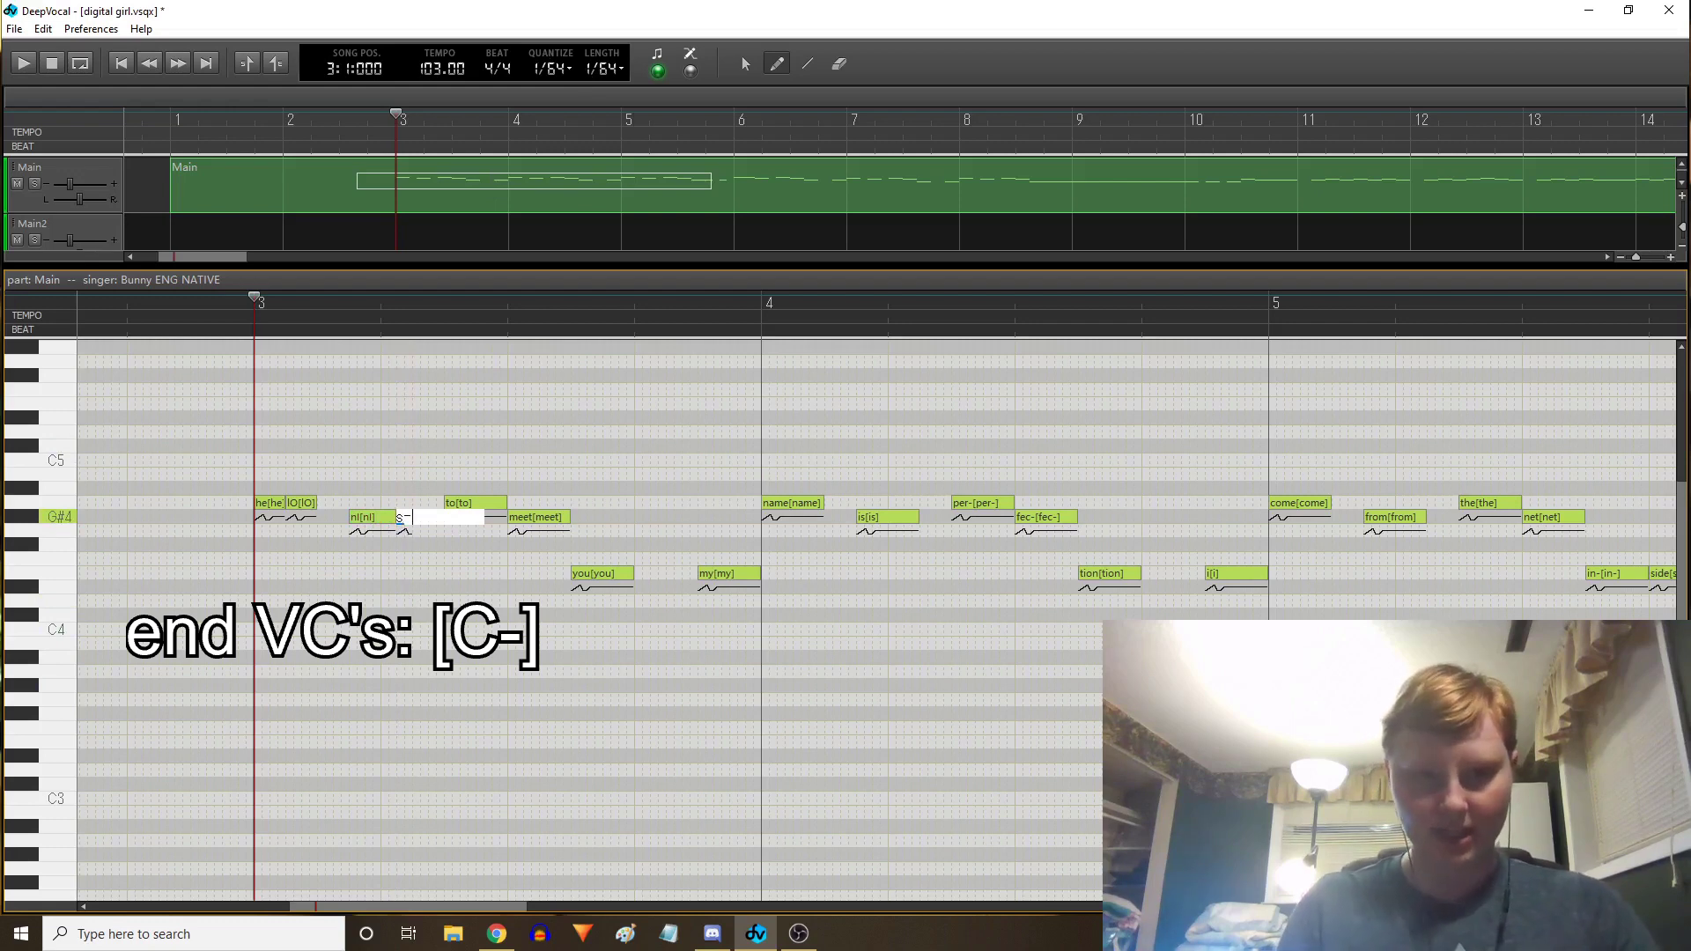
key(Return)
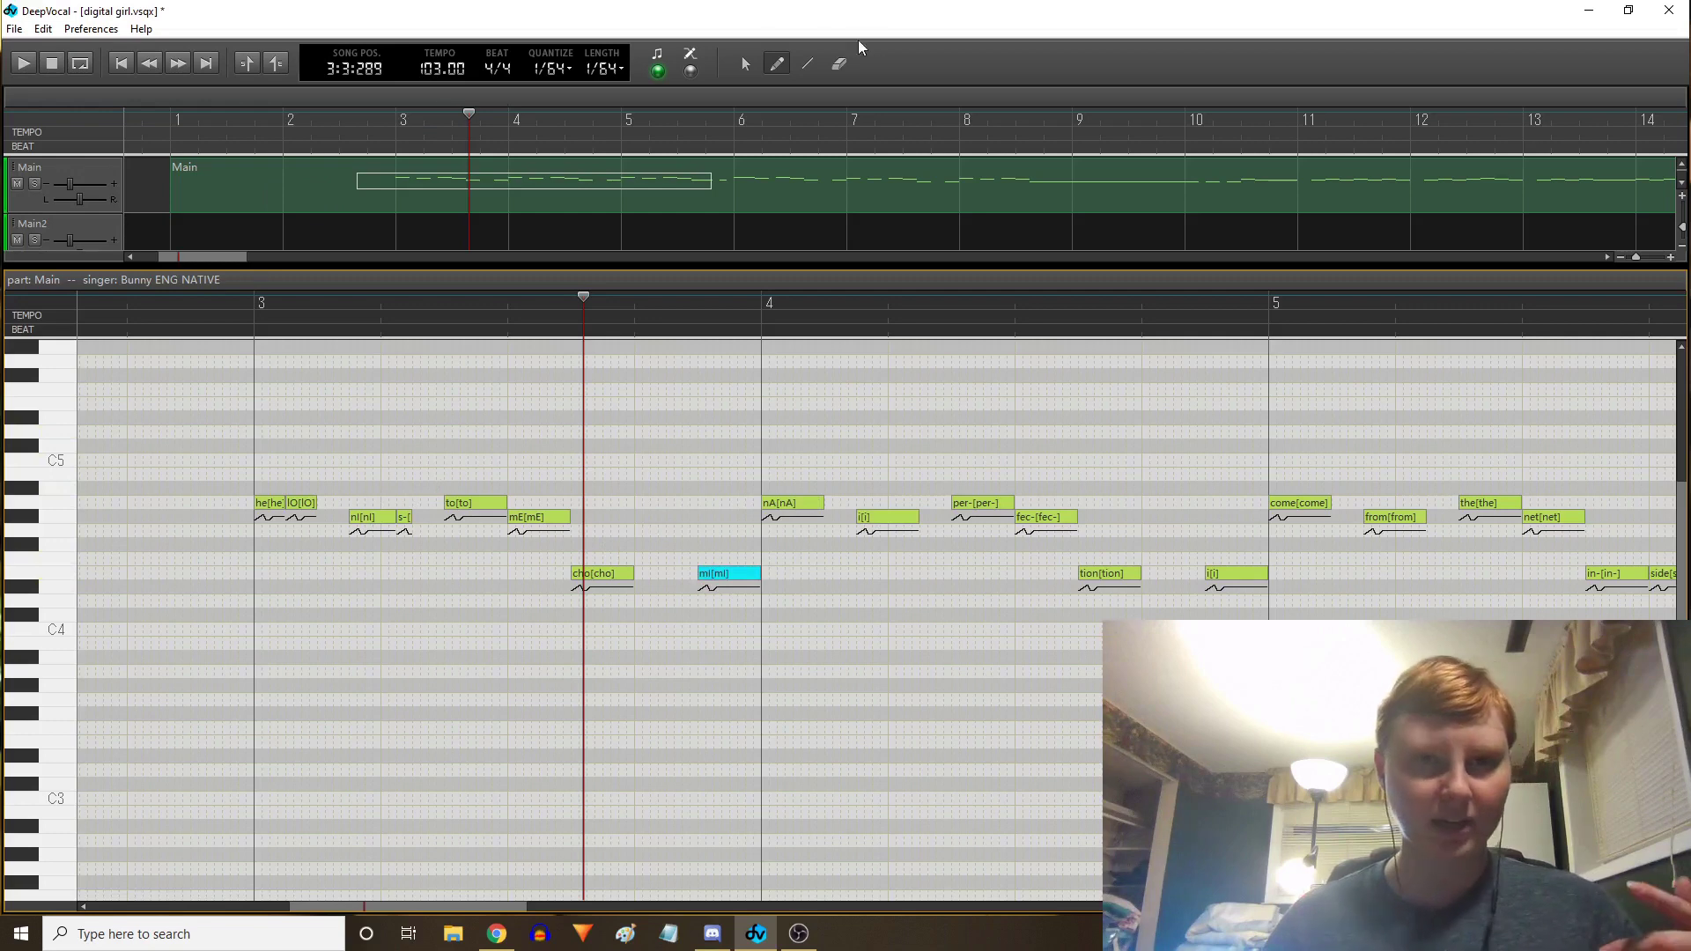
View the Pitch curve and the Phoneme timing of the notes in parameter editing, ending back in note editing
click(691, 71)
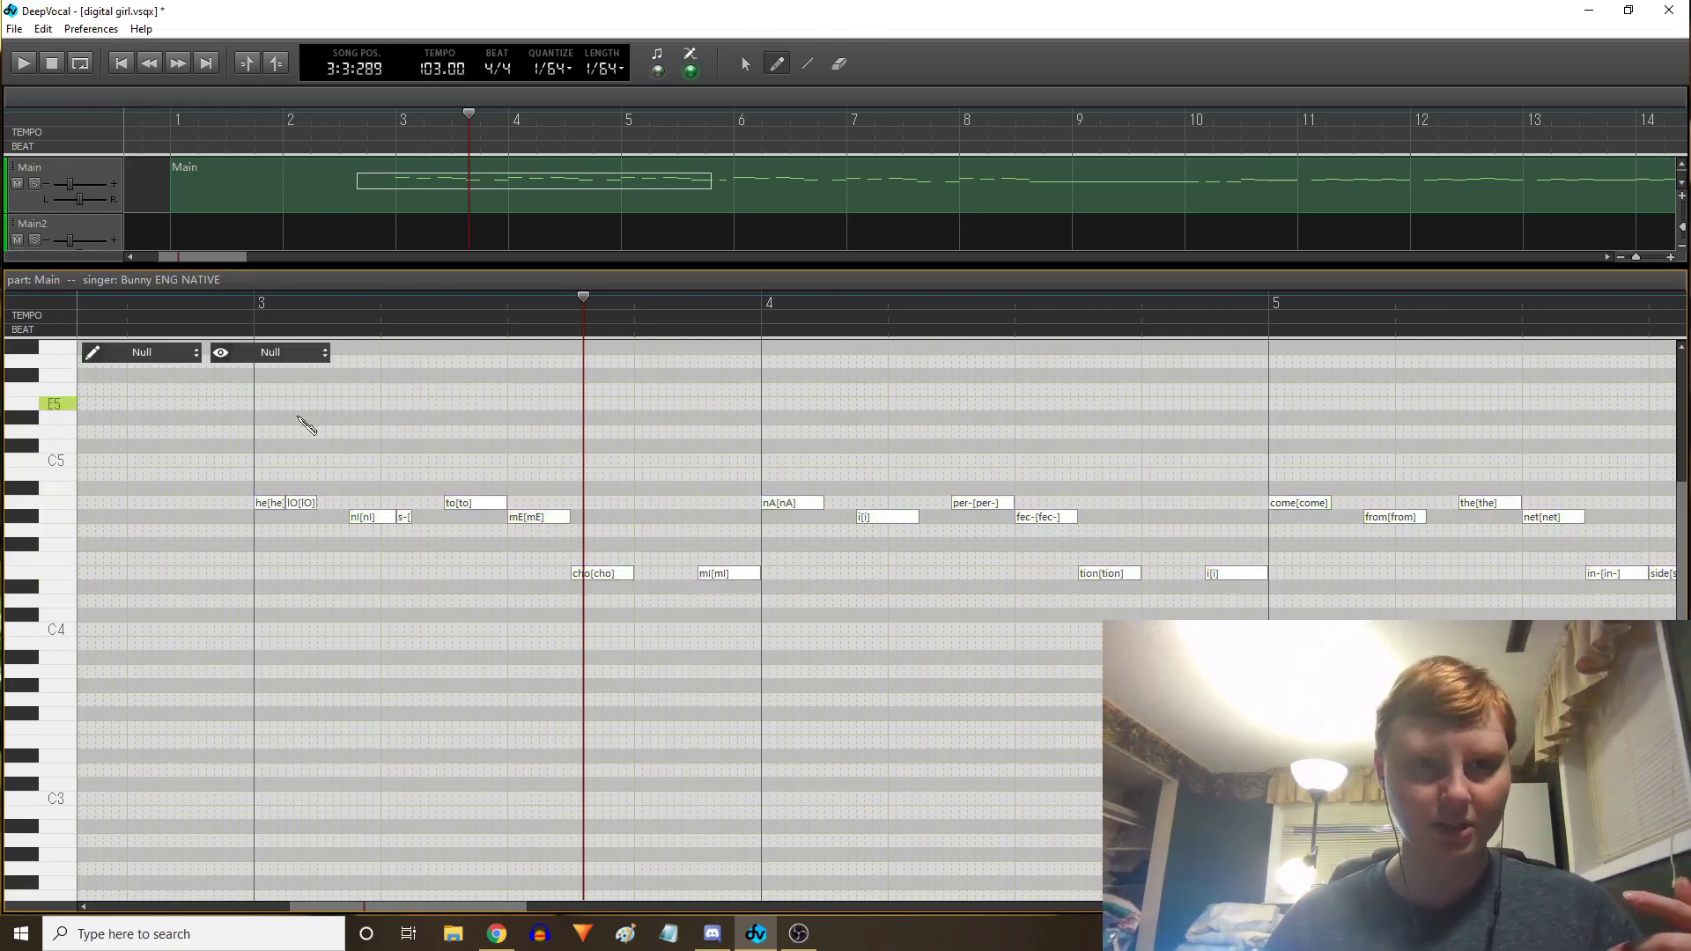
click(177, 353)
click(120, 421)
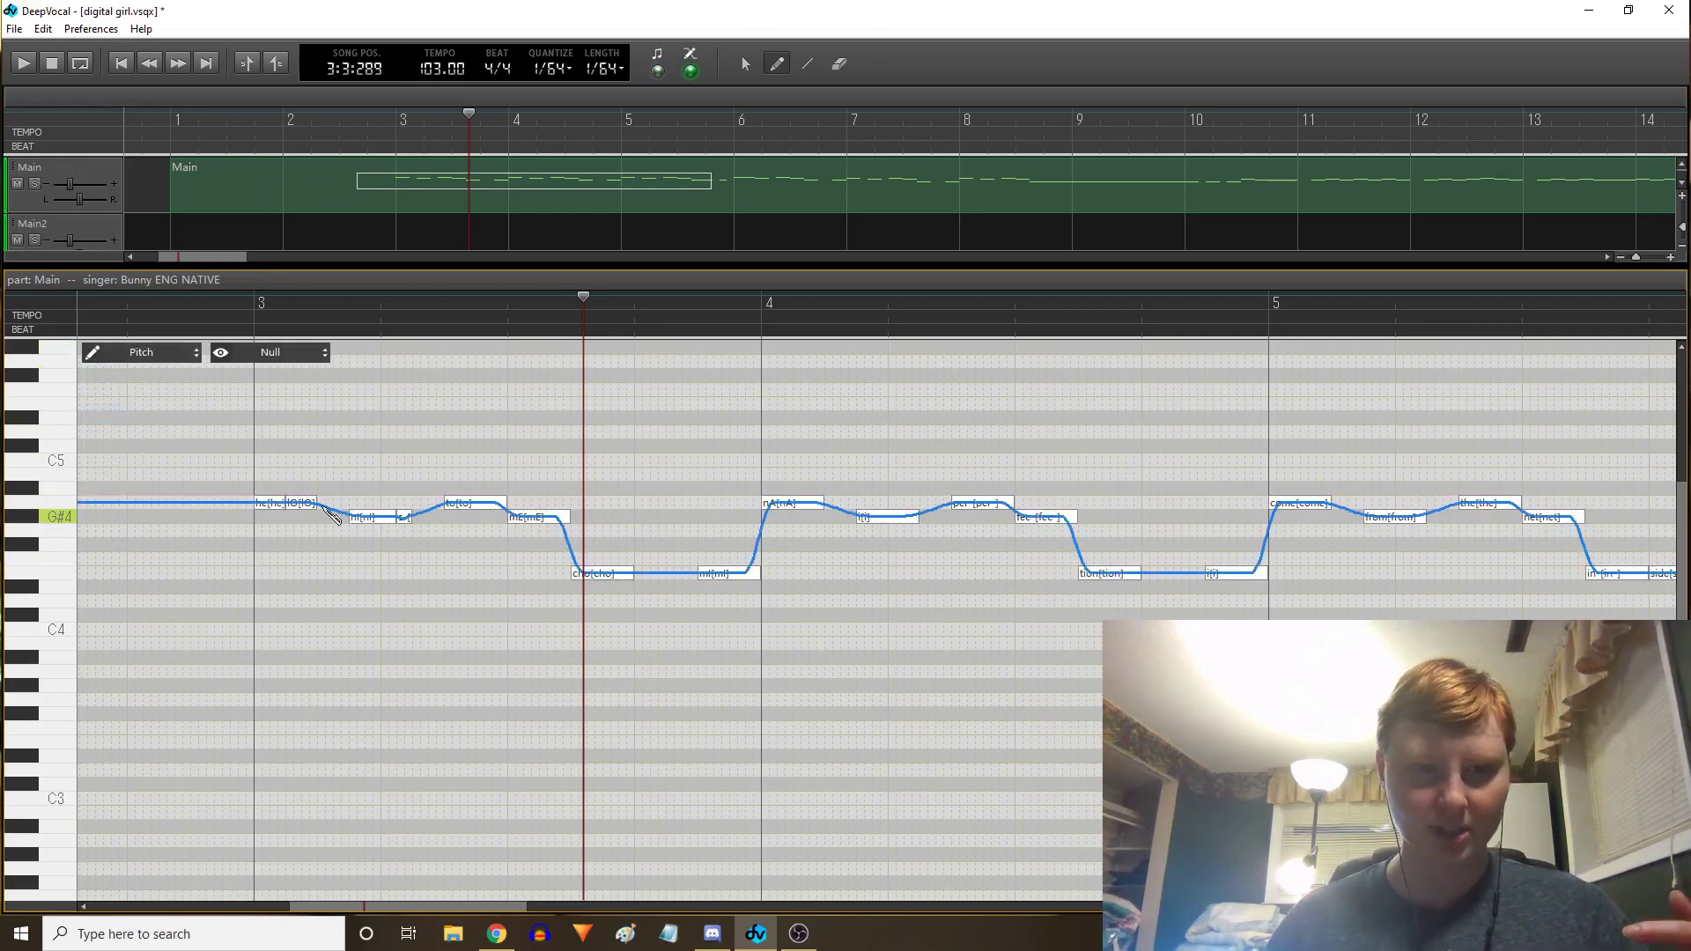
click(168, 353)
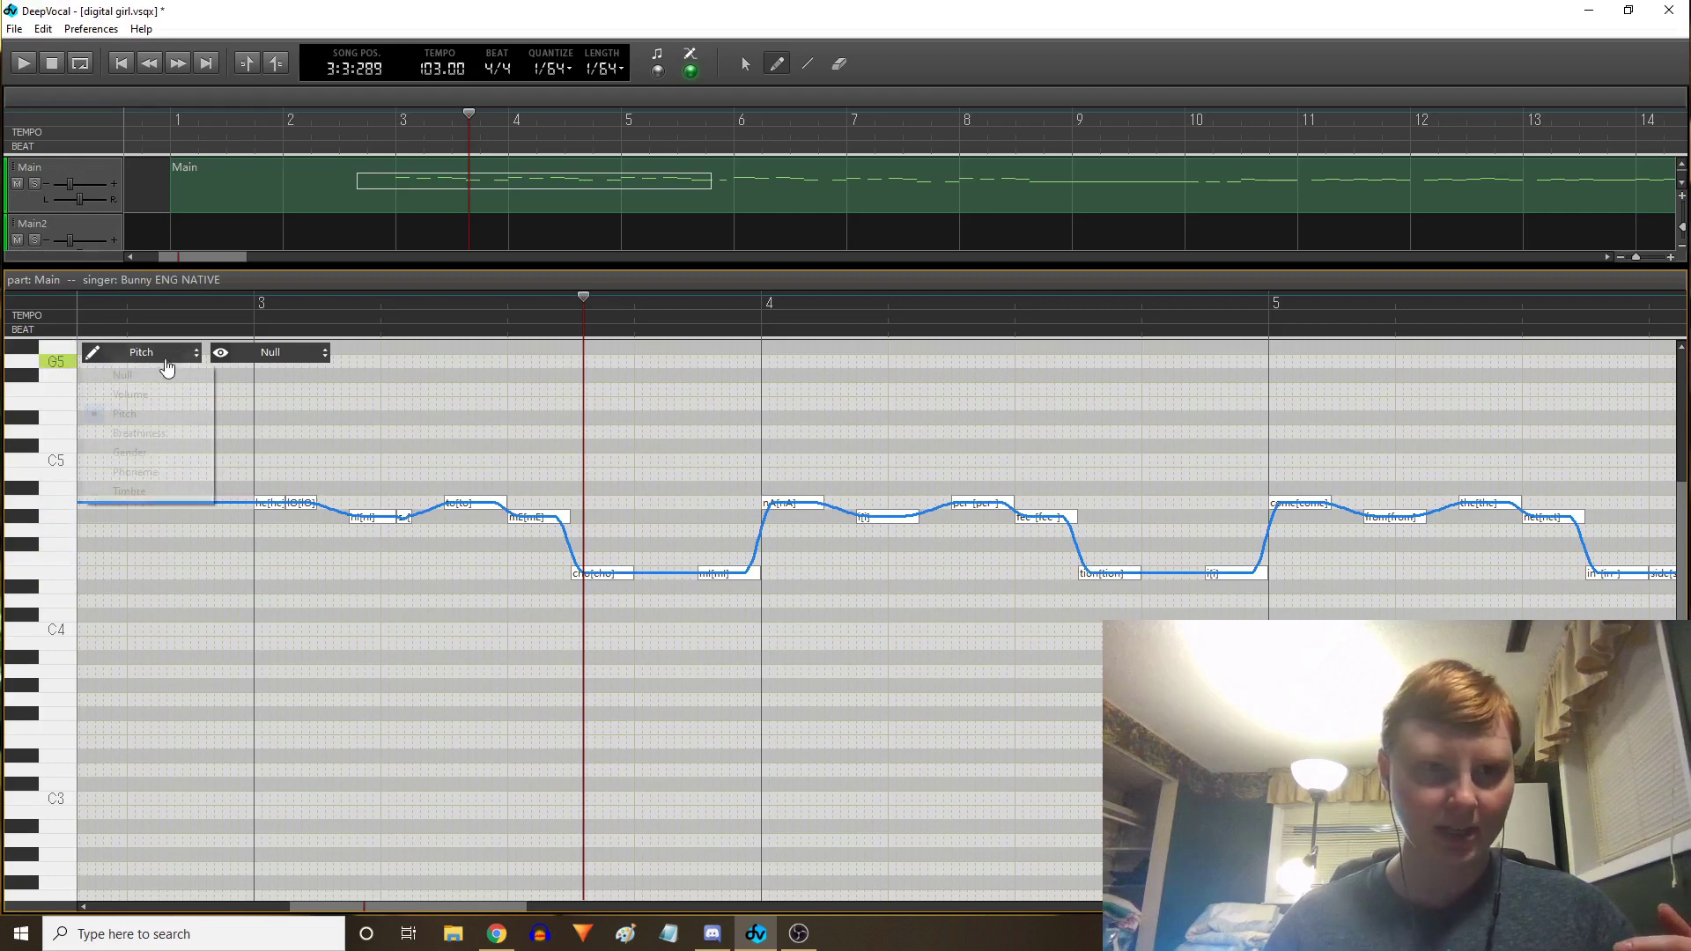
click(202, 471)
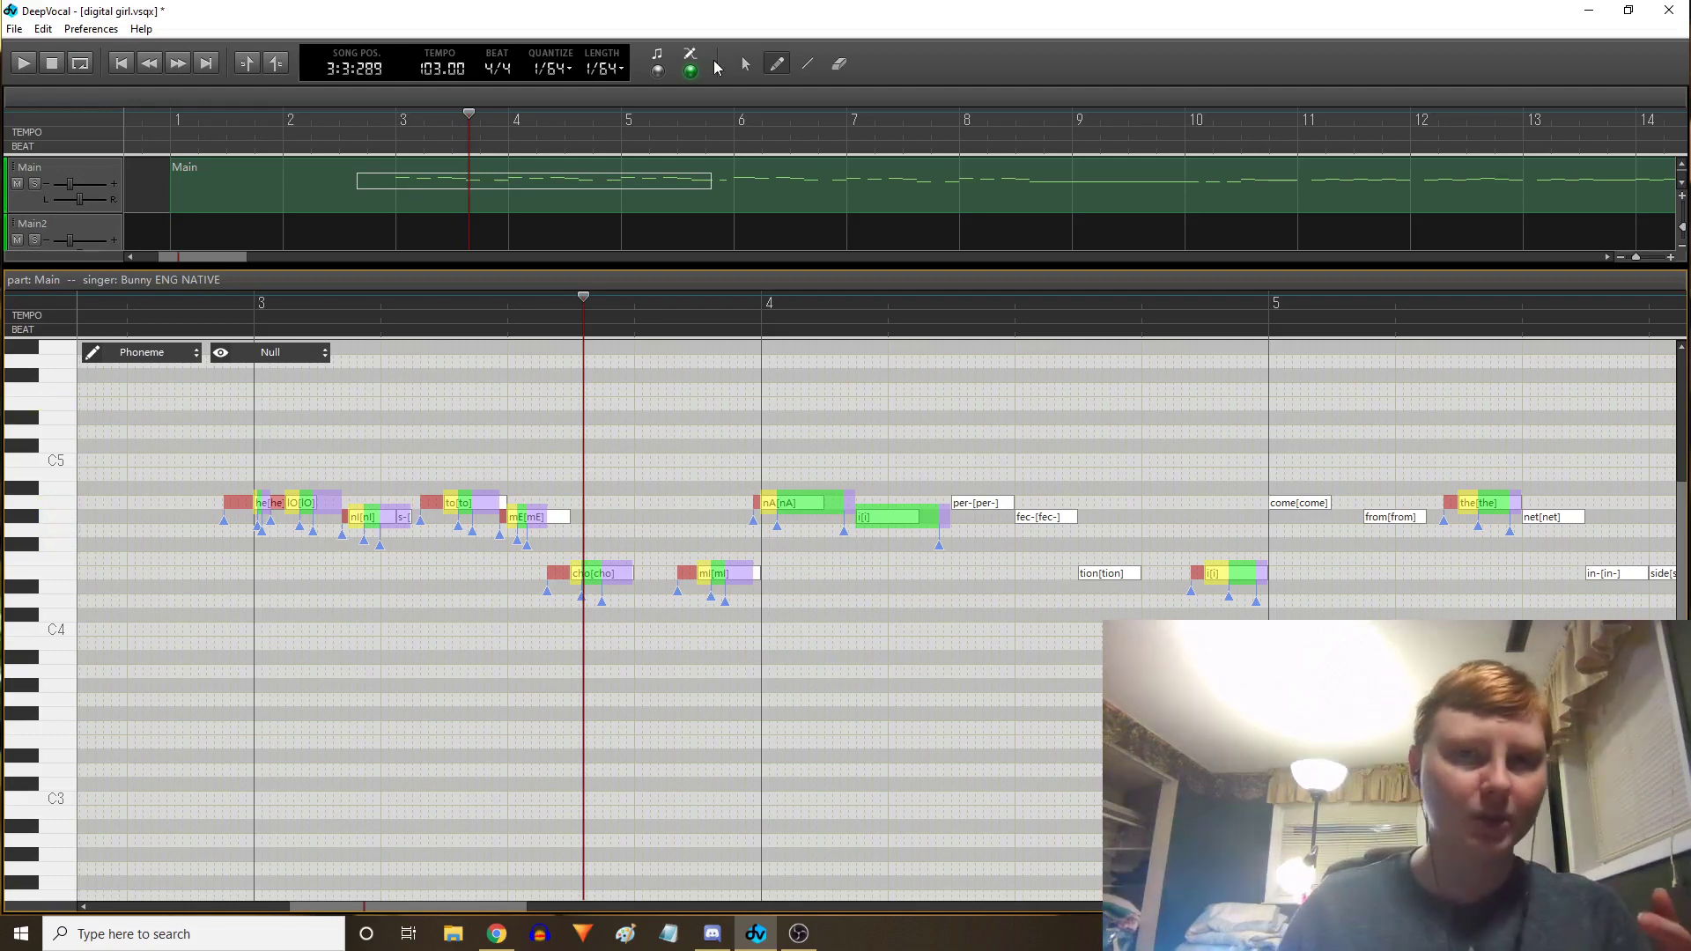
click(657, 67)
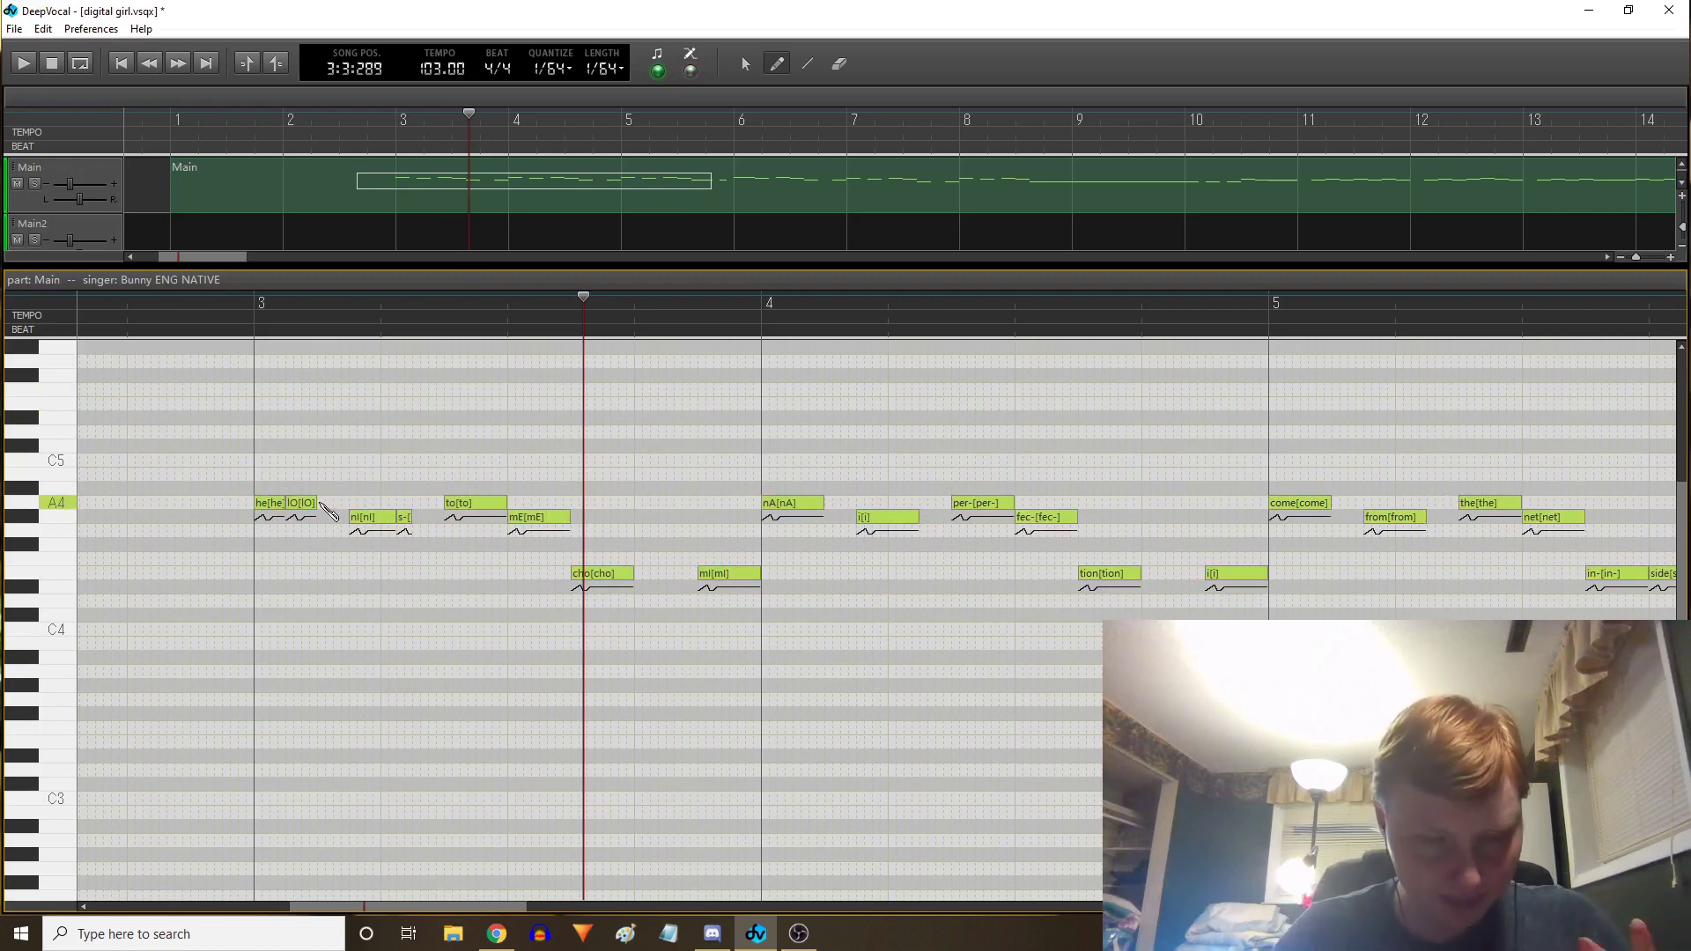
Add silence notes with the lyric "0" in the gaps after the lO note and after the s- note
drag(319, 503, 345, 510)
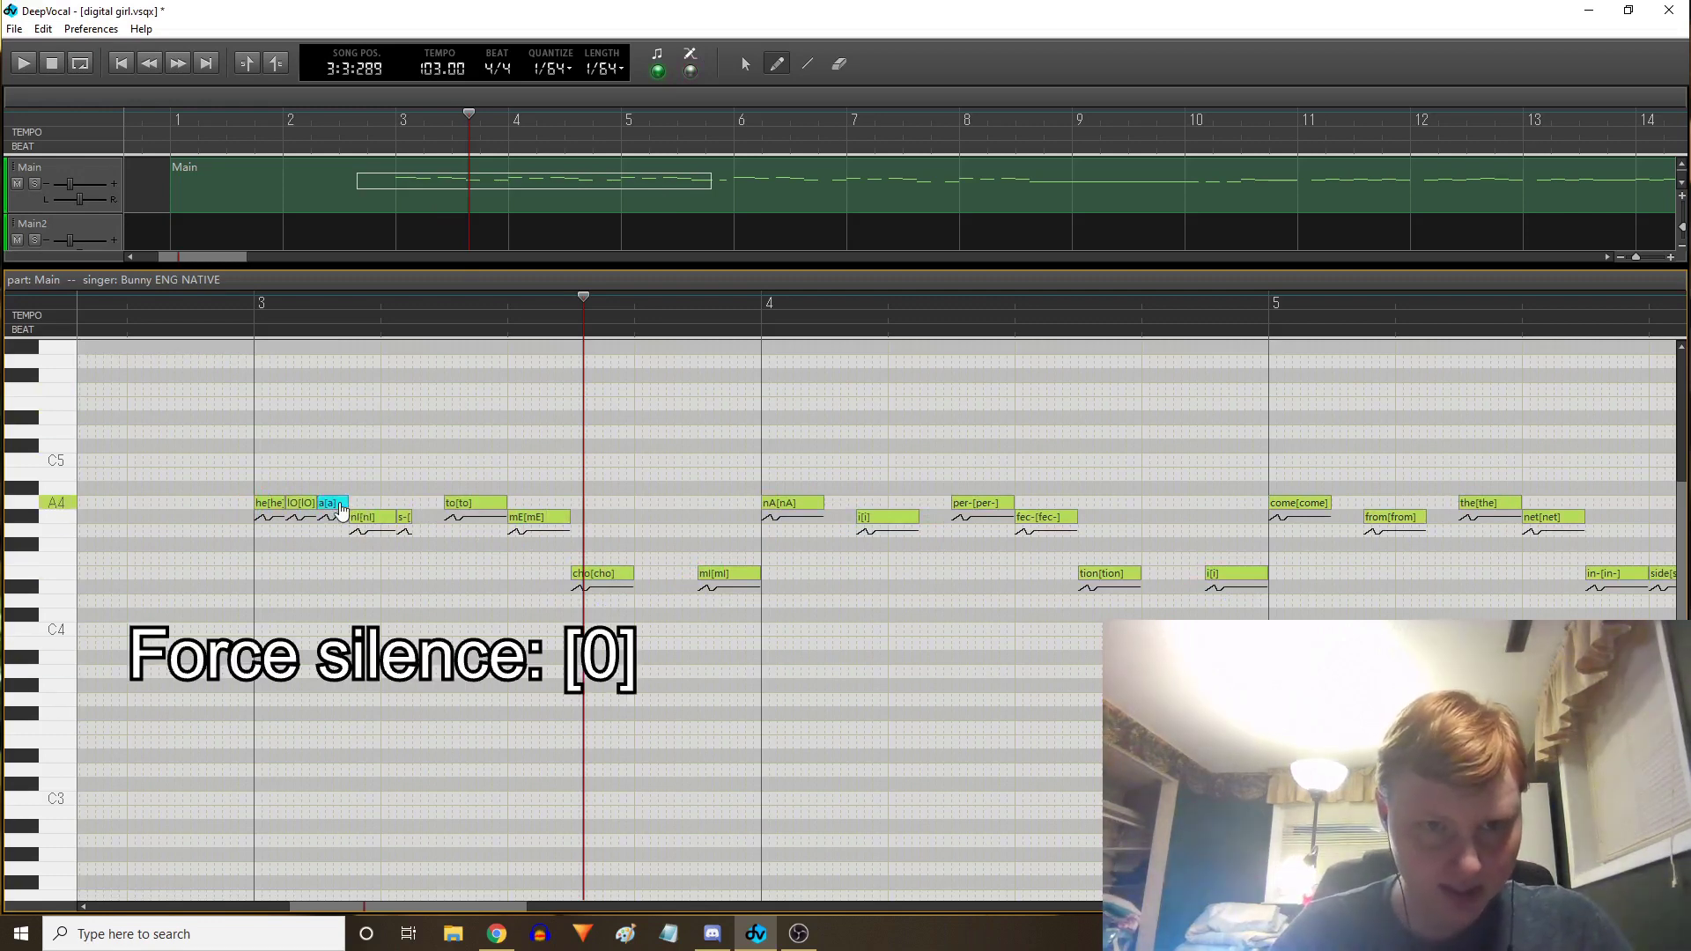
double_click(341, 509)
text(0)
key(Return)
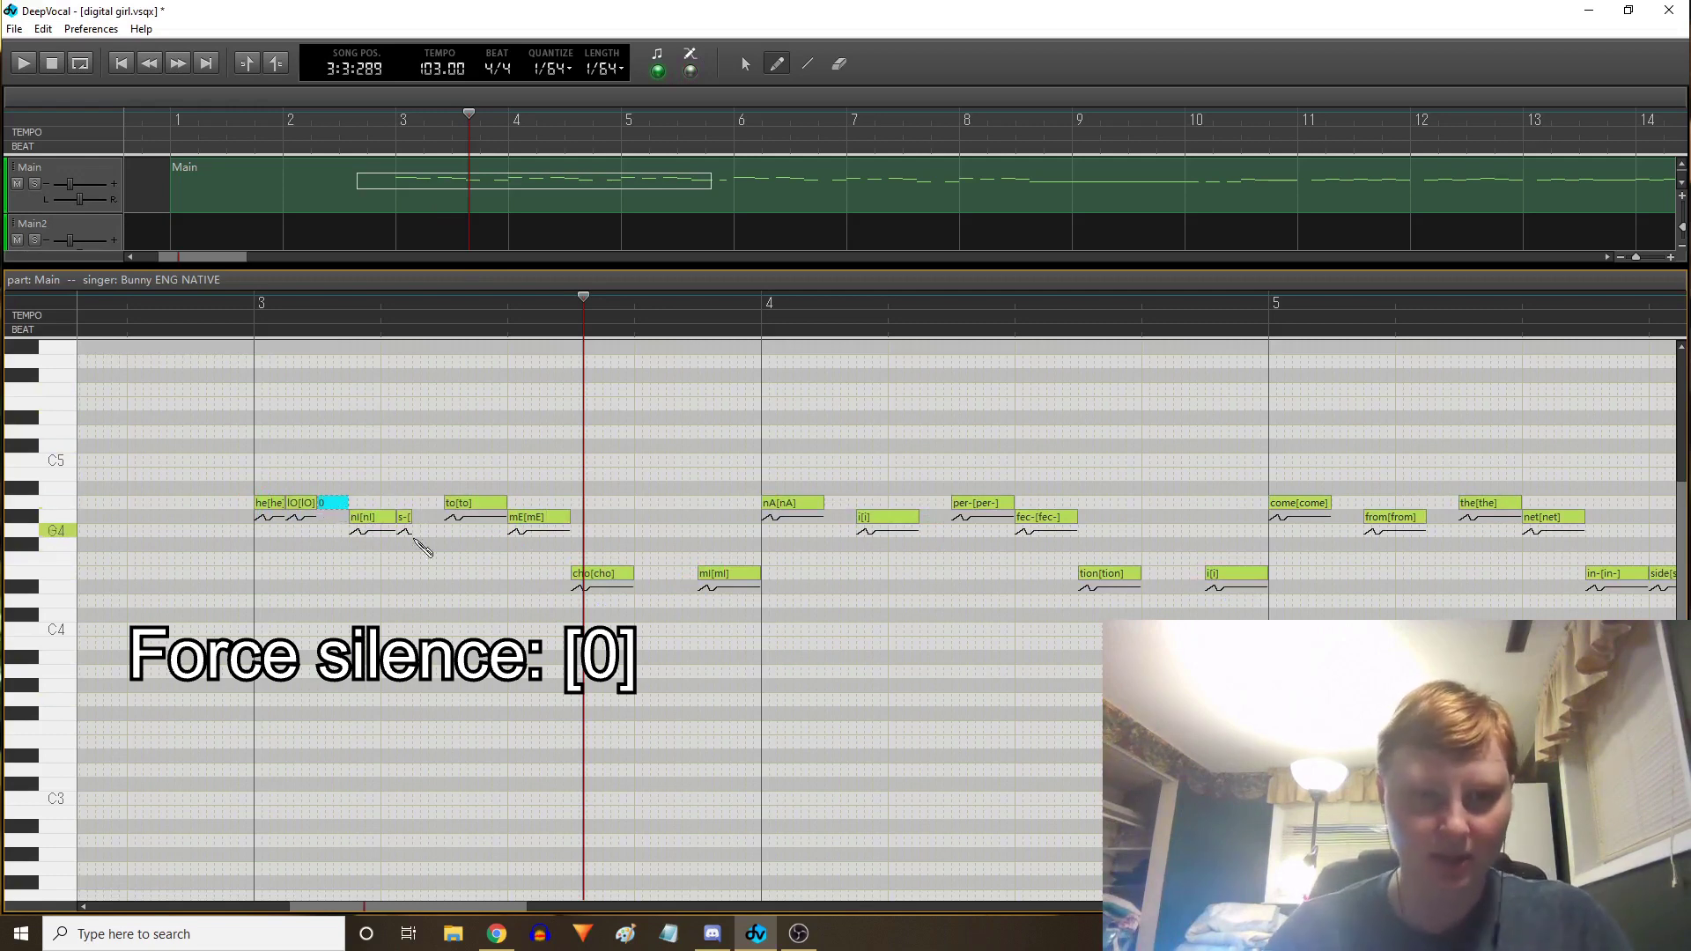
drag(417, 531, 443, 531)
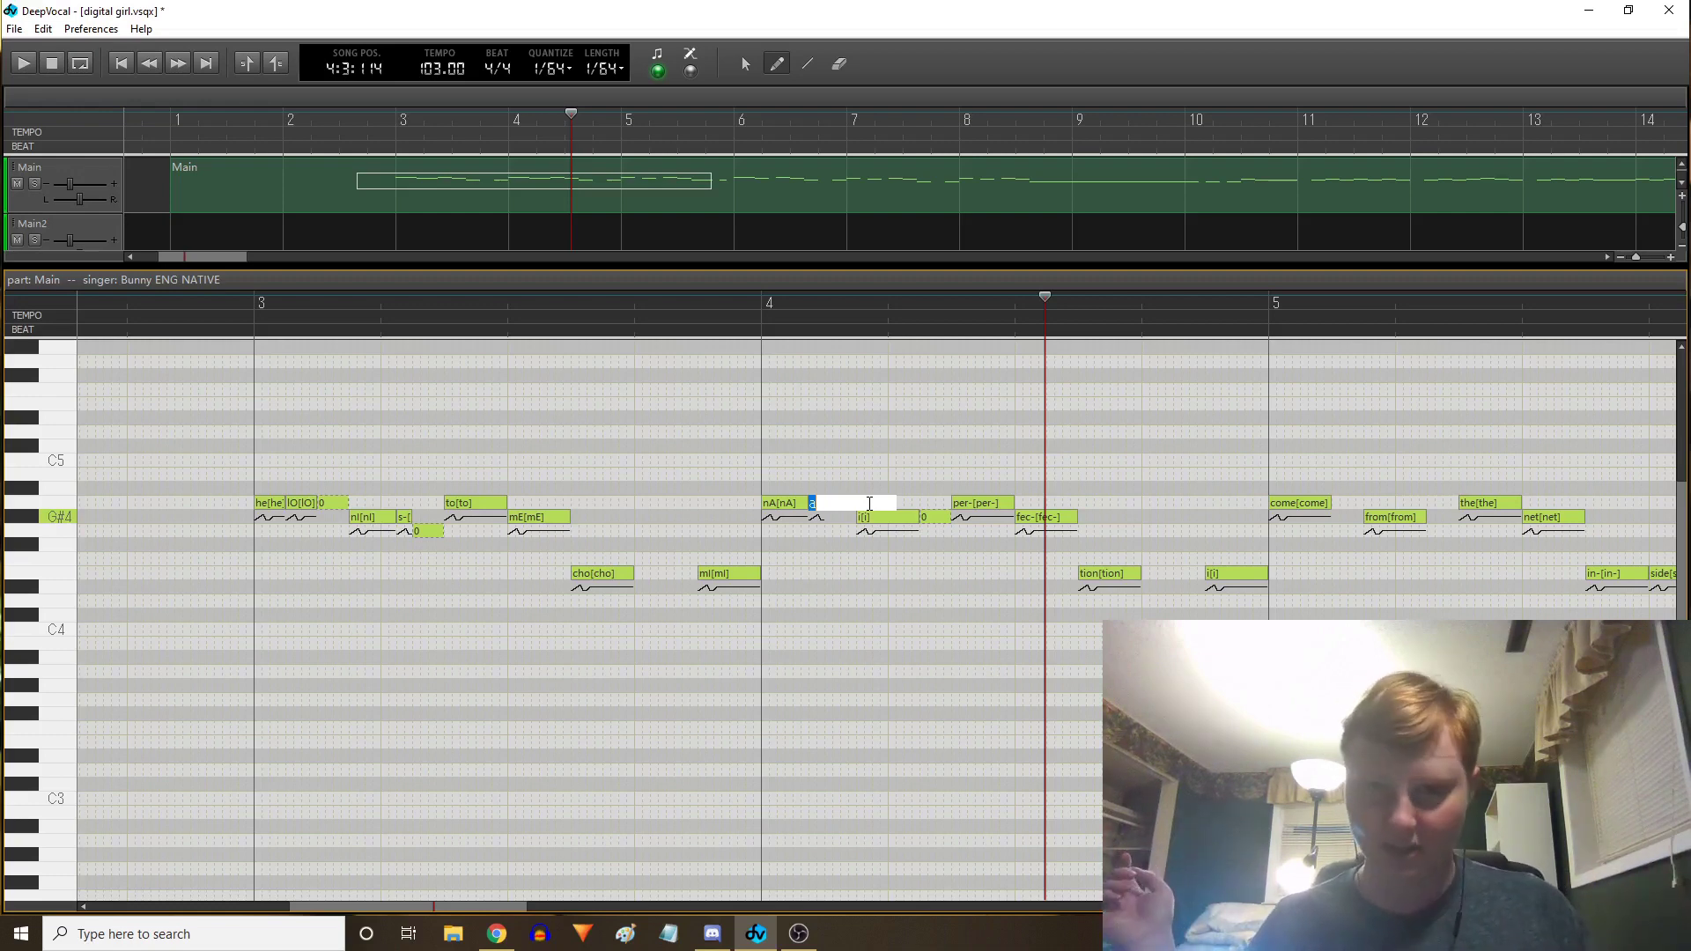
Set the short note after nA to "m-" and add a short "z-" note at the end of the following i note
key(Return)
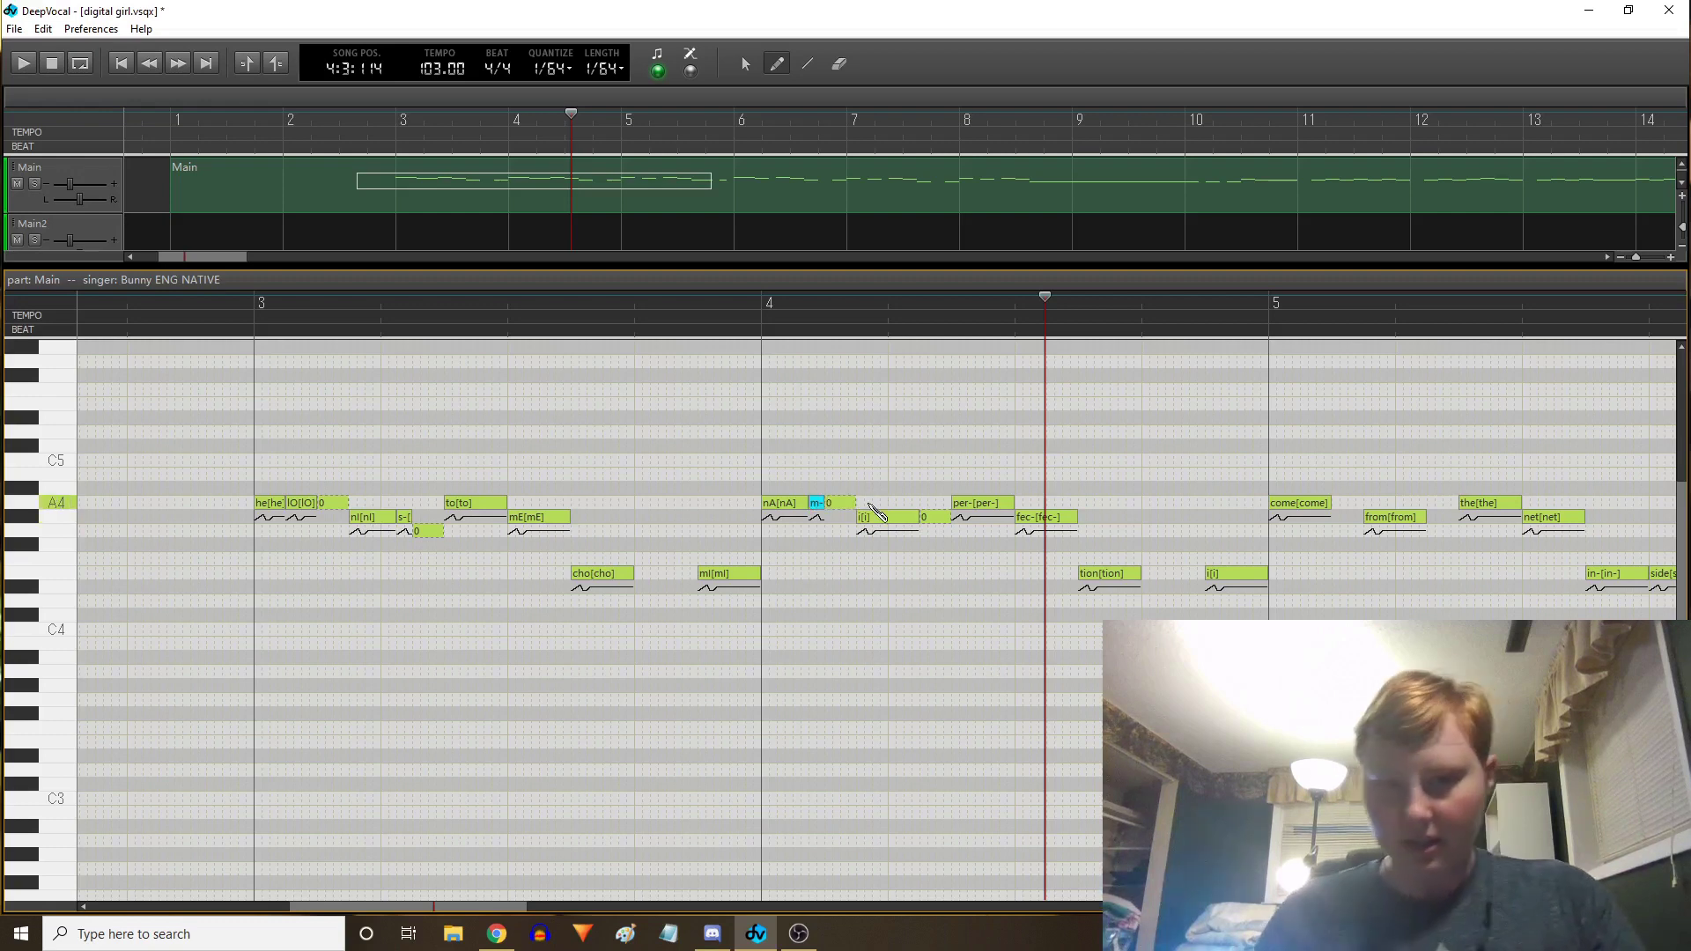
mouse_move(918, 519)
mouse_down()
mouse_move(895, 518)
mouse_move(919, 518)
mouse_up()
double_click(910, 517)
text(z-)
key(Return)
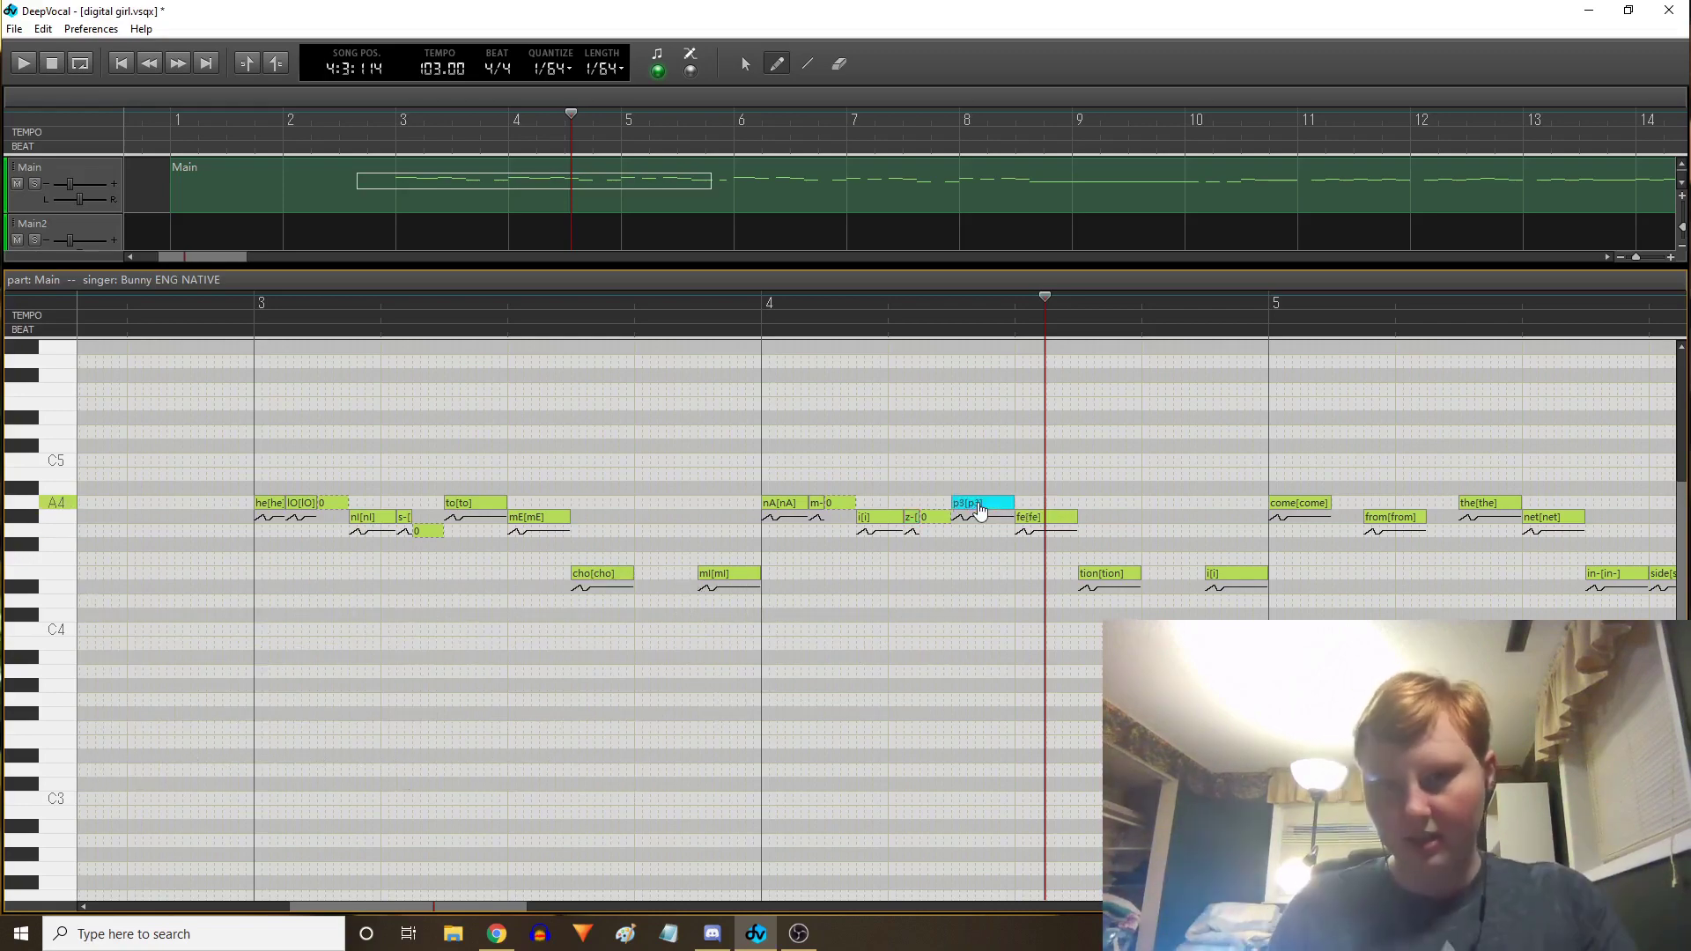
Change the "tion" lyric to "shx", and shorten the fe note to fit a short "t" note at its end
double_click(1104, 575)
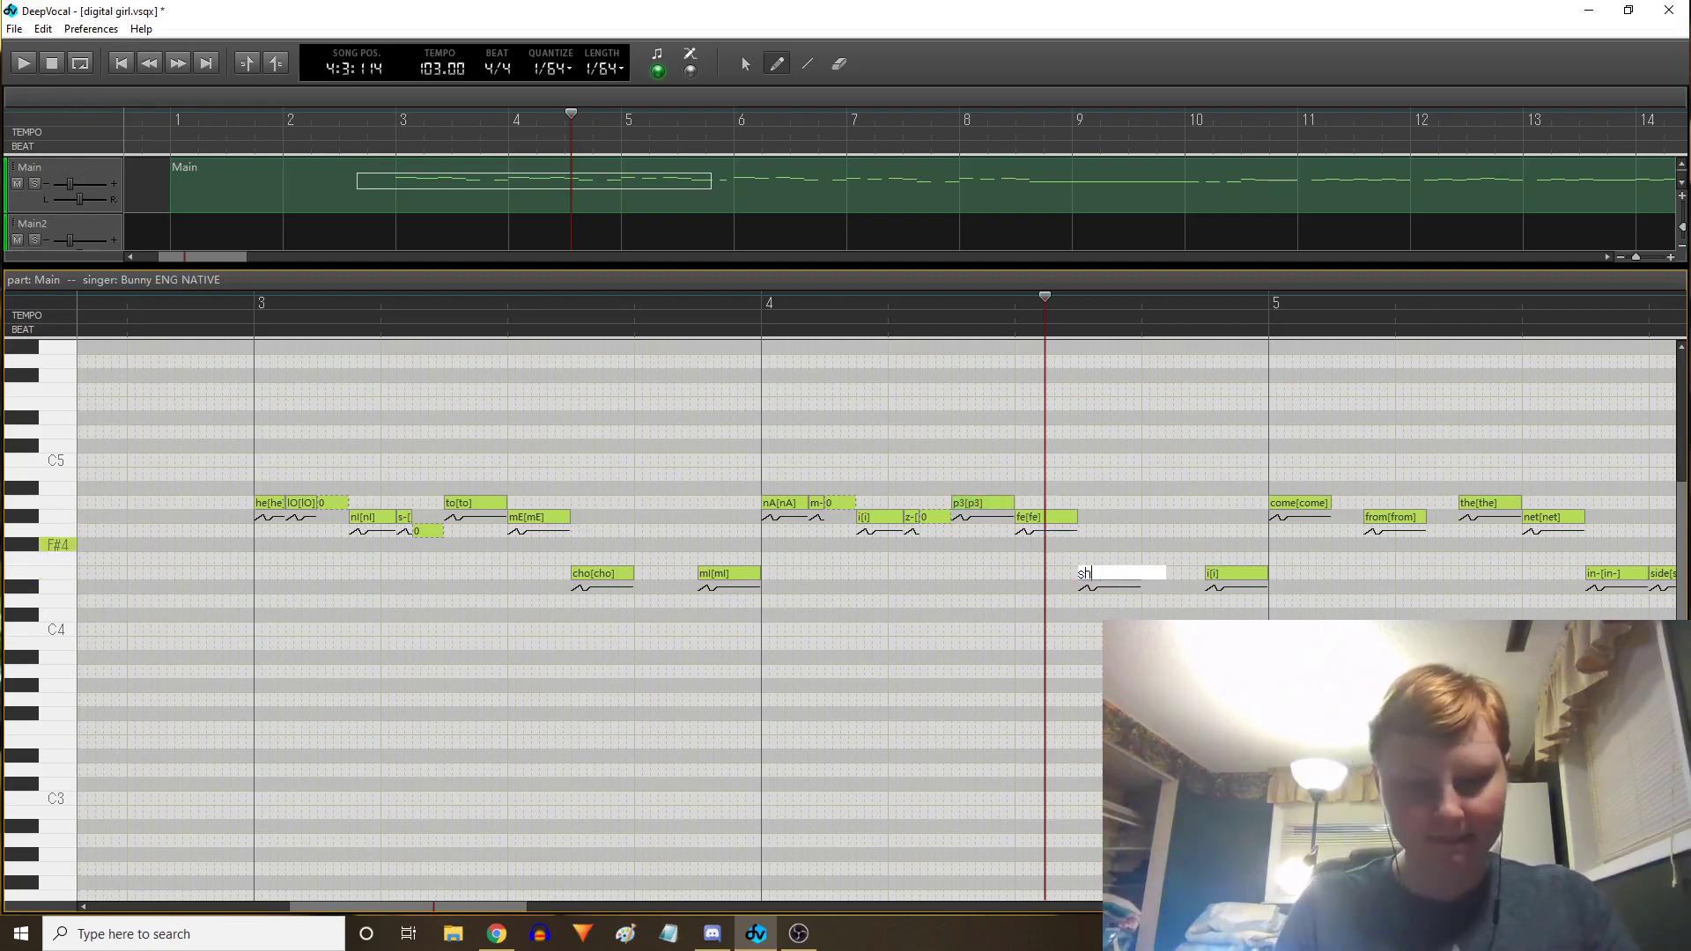
key(Return)
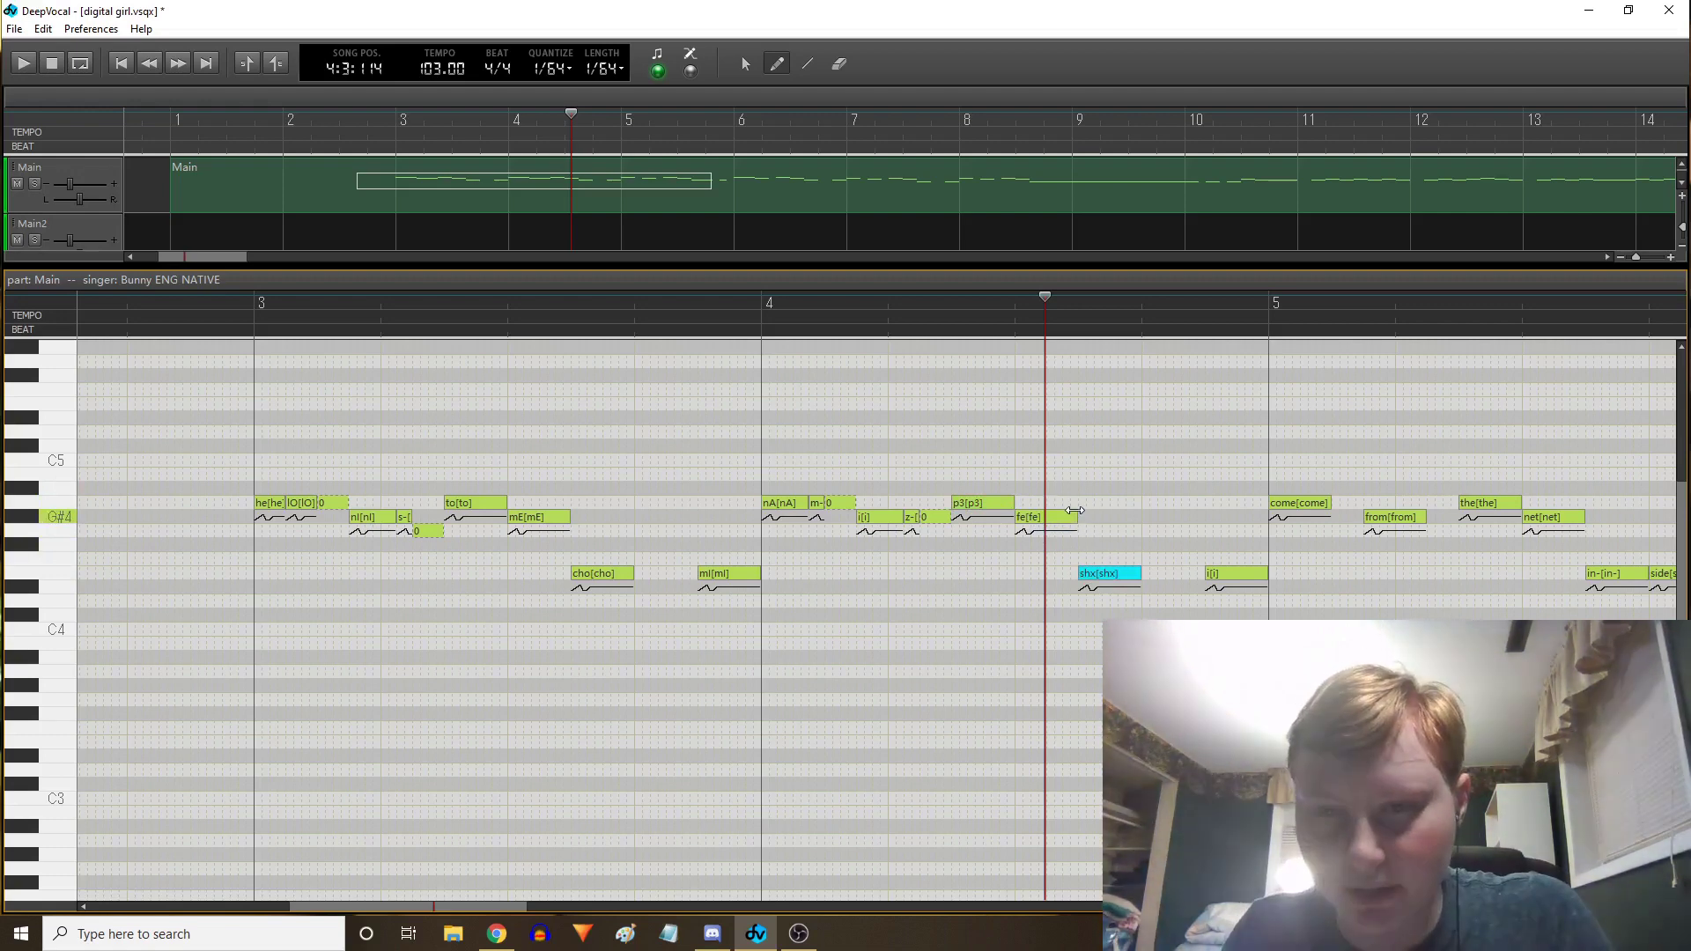
click(1071, 512)
drag(1072, 511, 1064, 510)
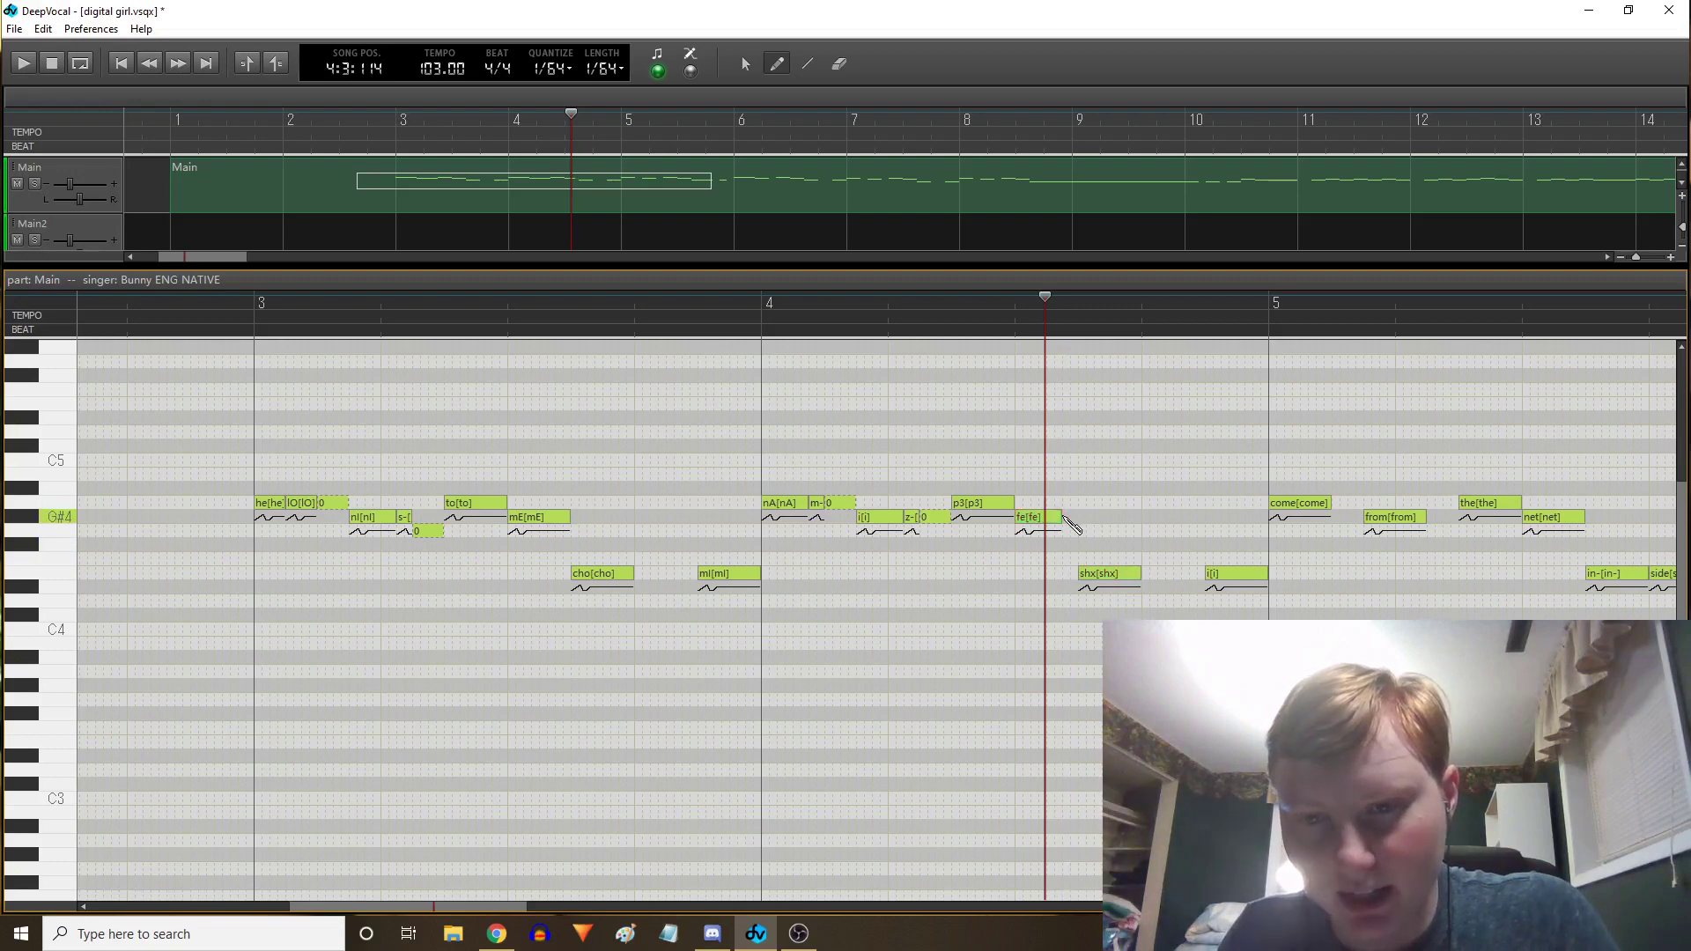
double_click(1073, 518)
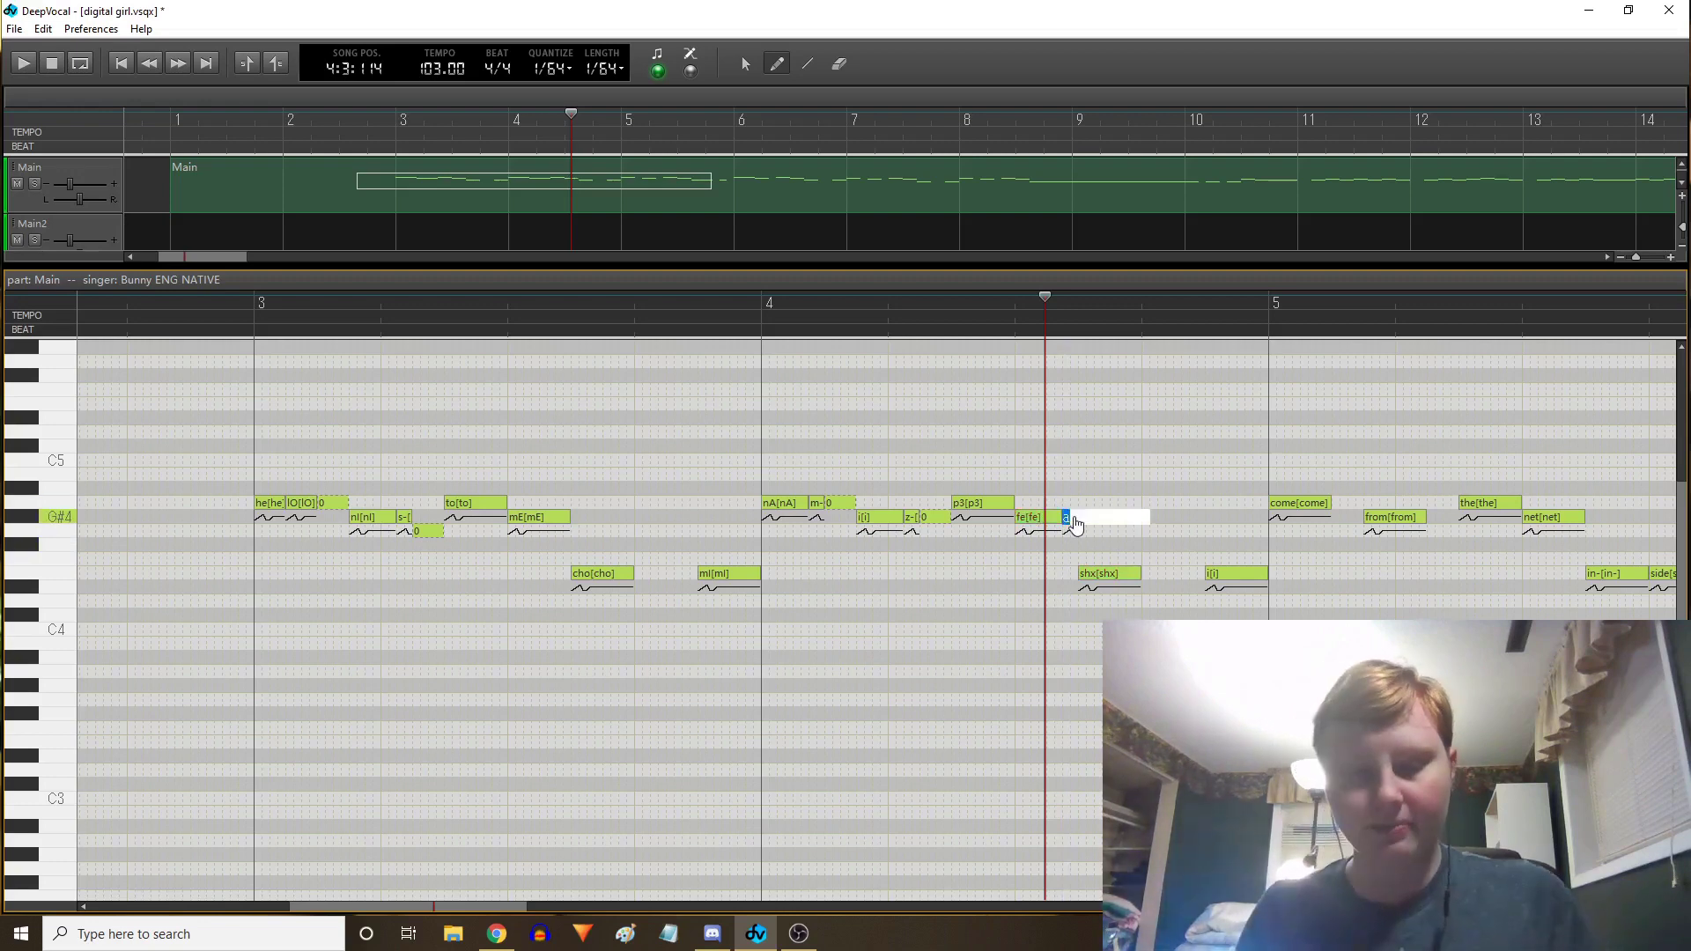
text(t)
key(Return)
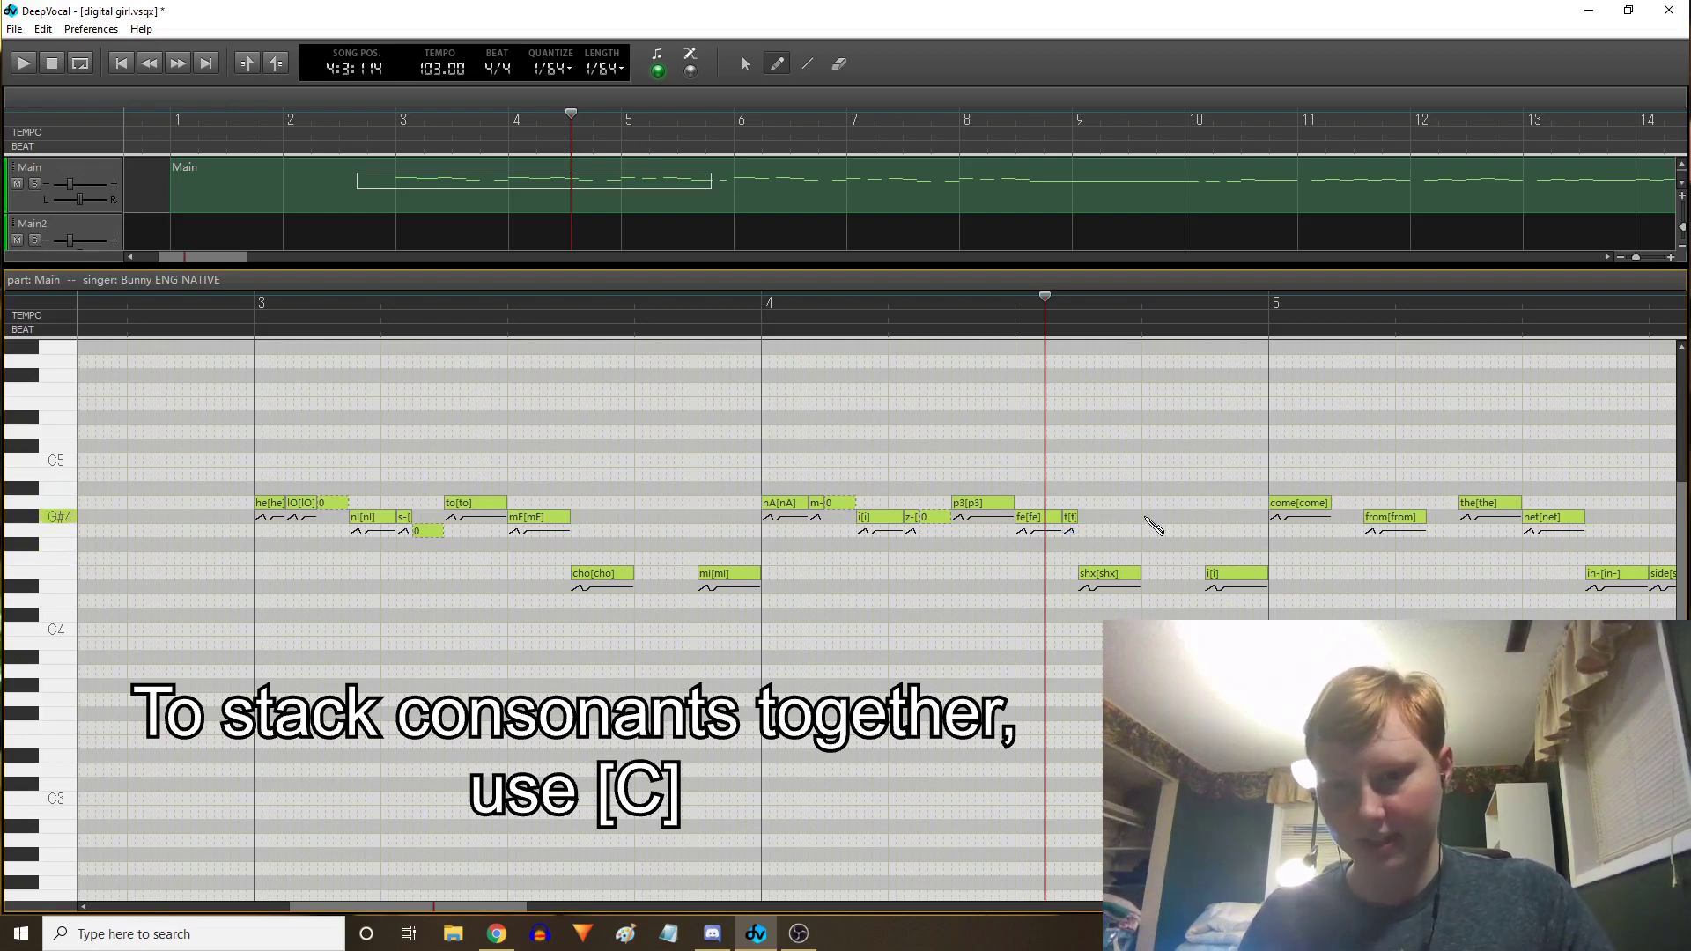
Shorten the fe note again and insert a short "k" note directly before the t note
click(1069, 518)
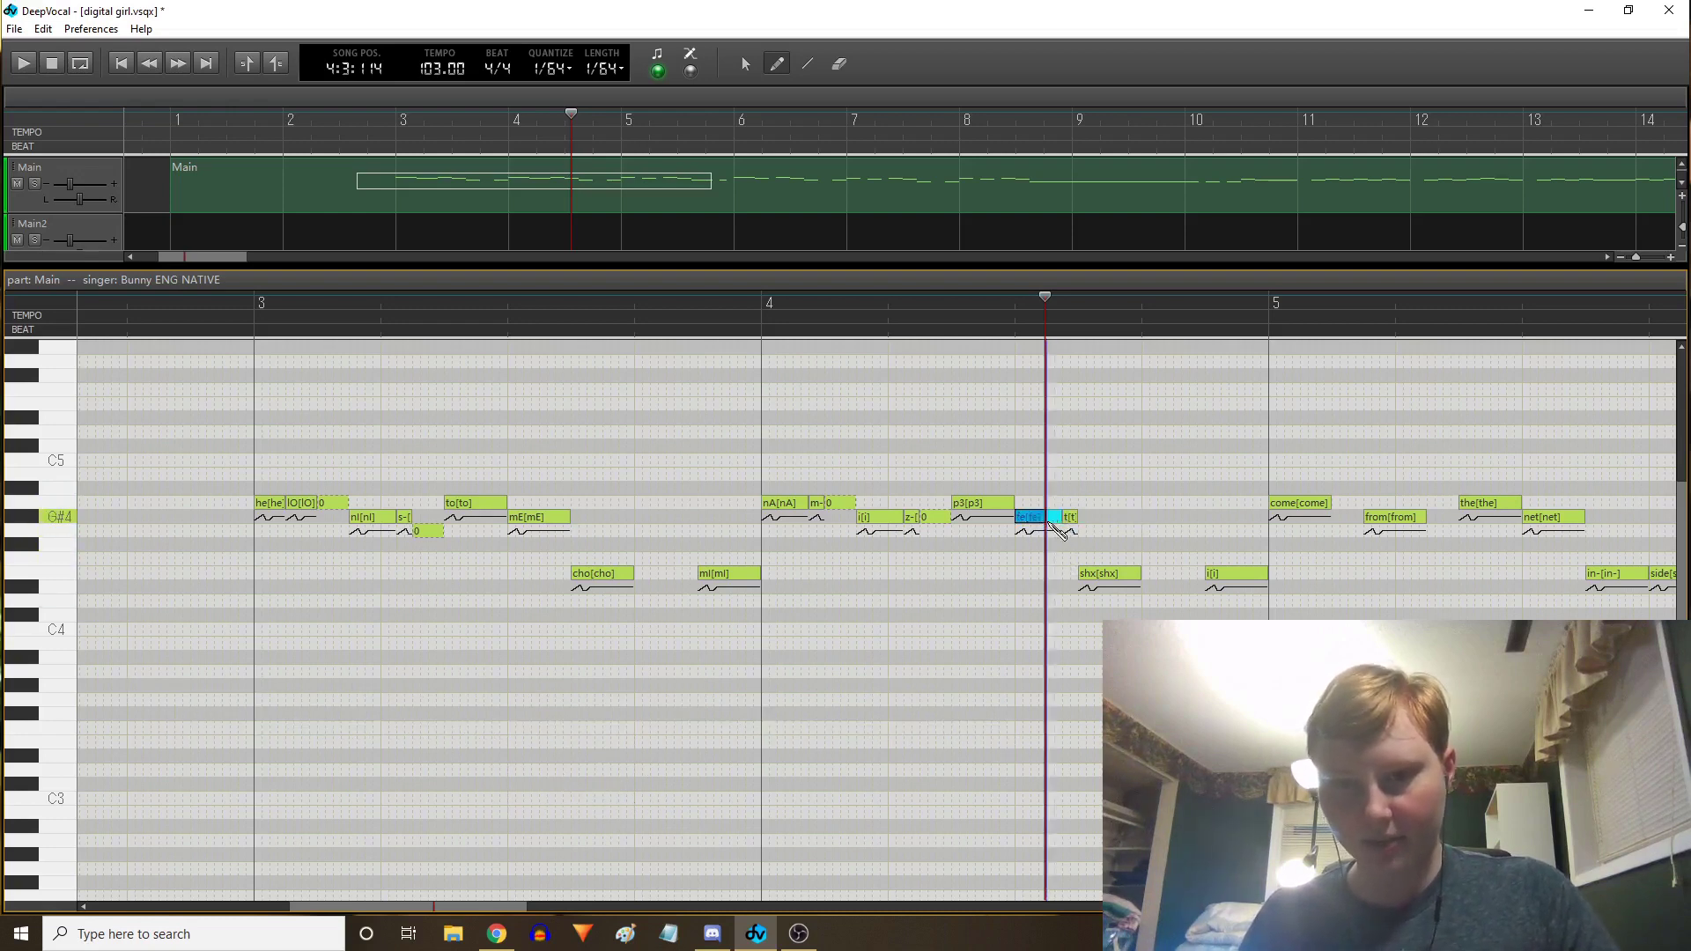
double_click(1059, 519)
key(Return)
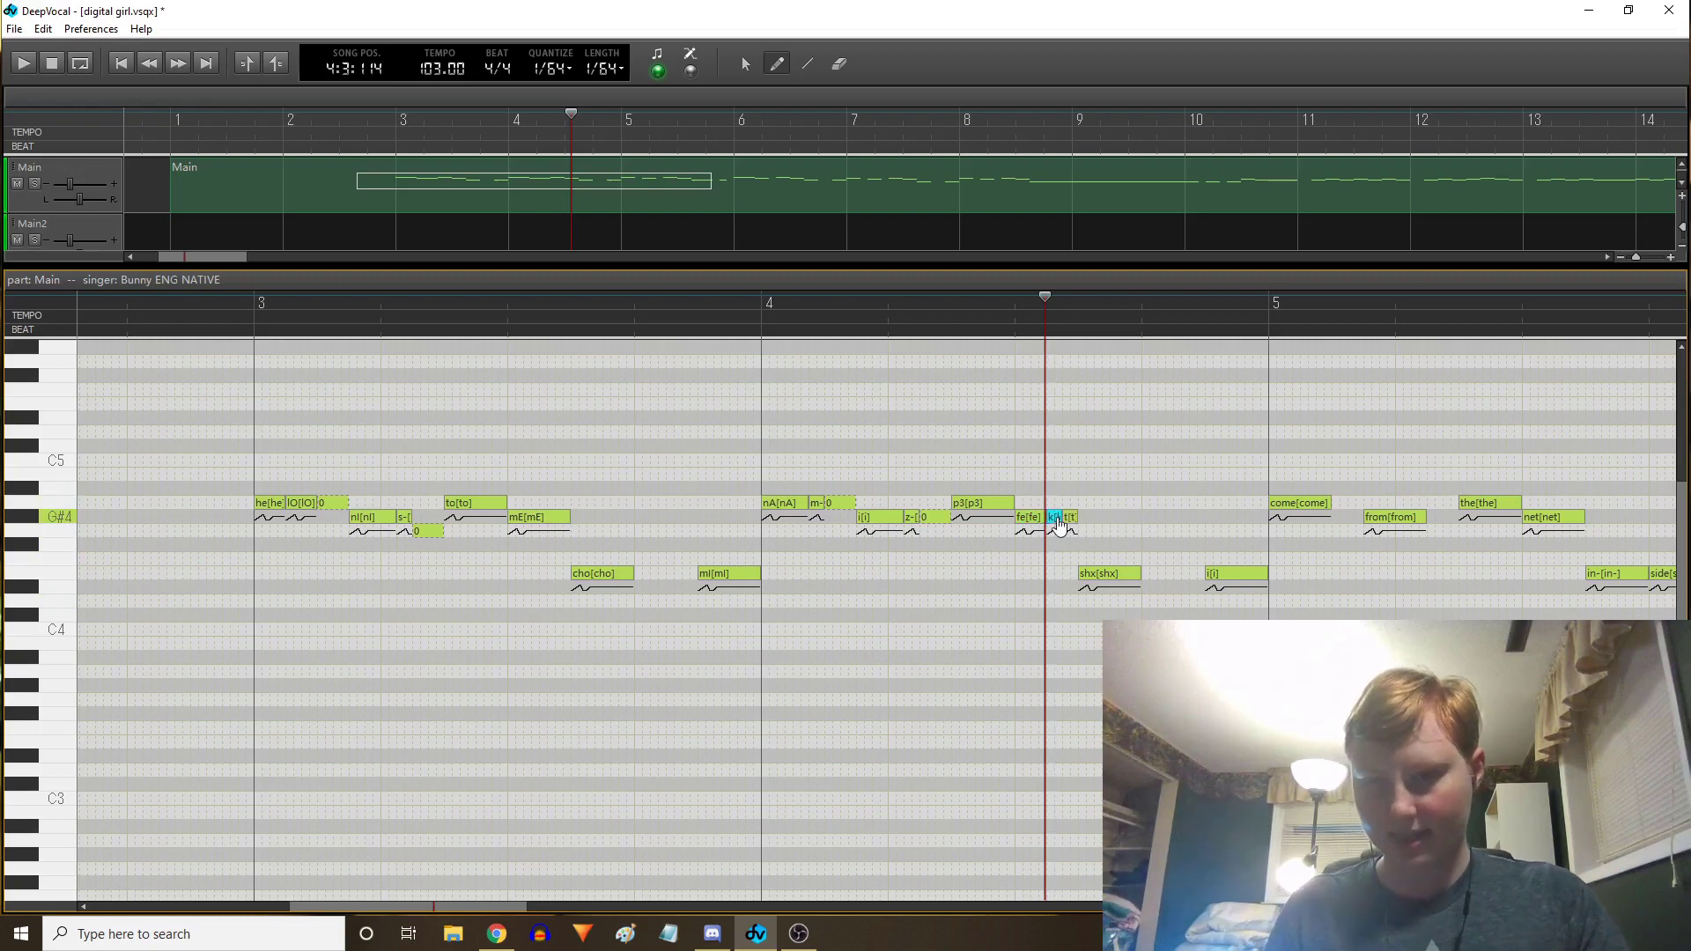
Play back the vocal line from just before bar 4 to hear the edited lyrics
click(696, 309)
key(space)
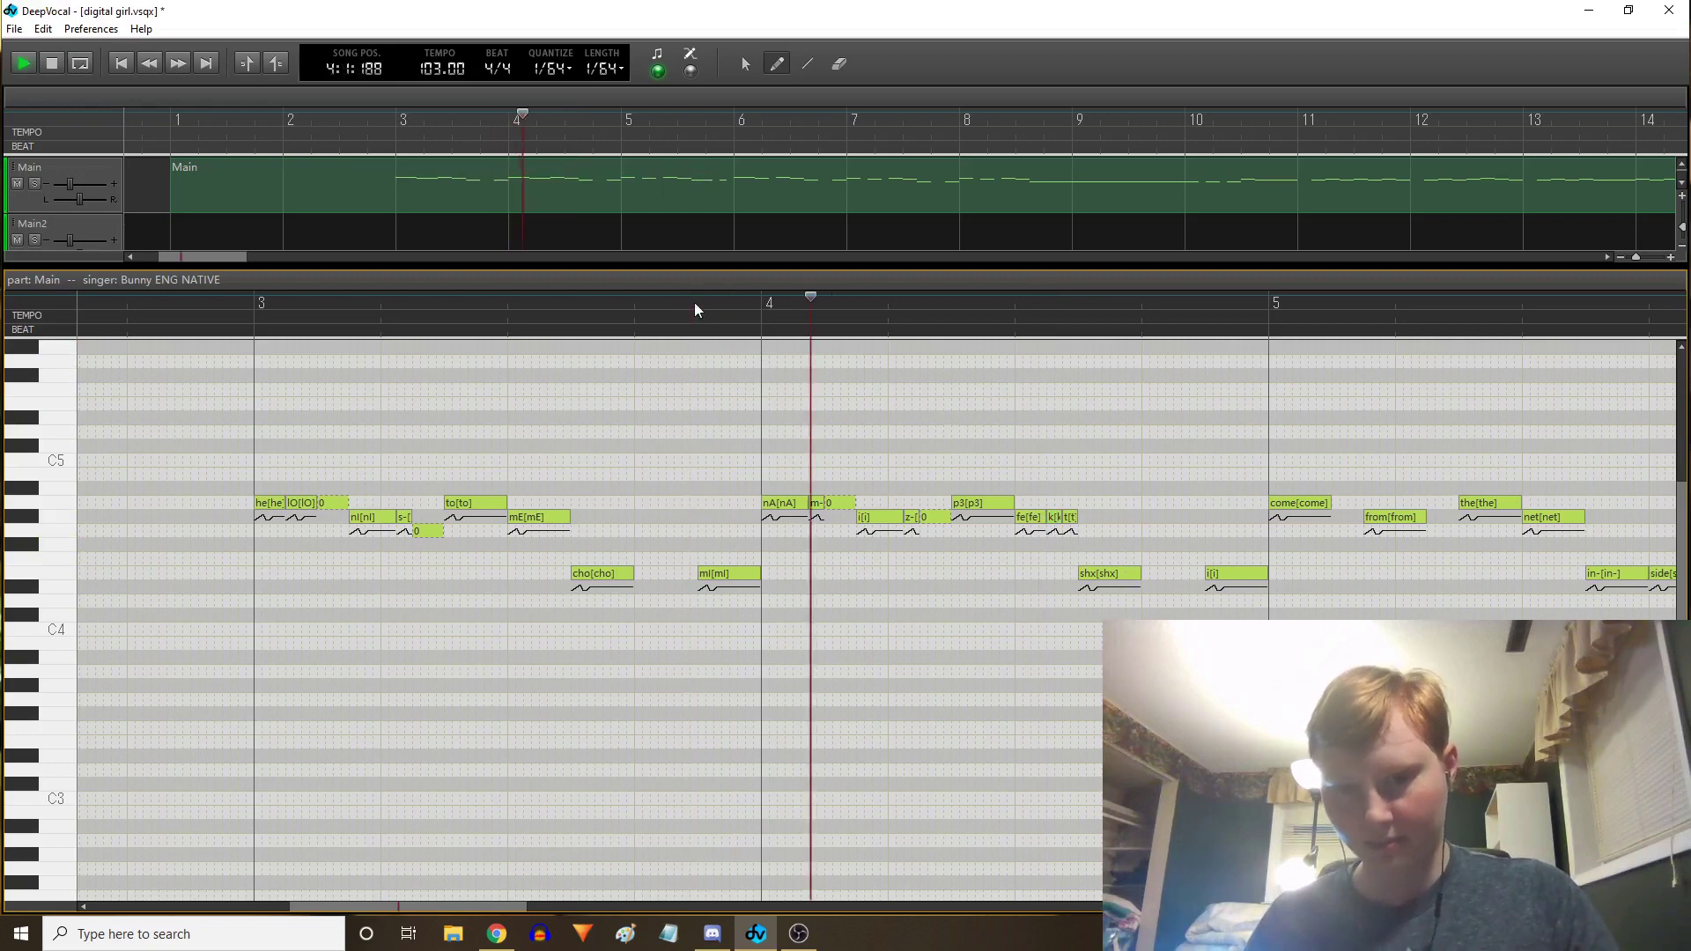
key(space)
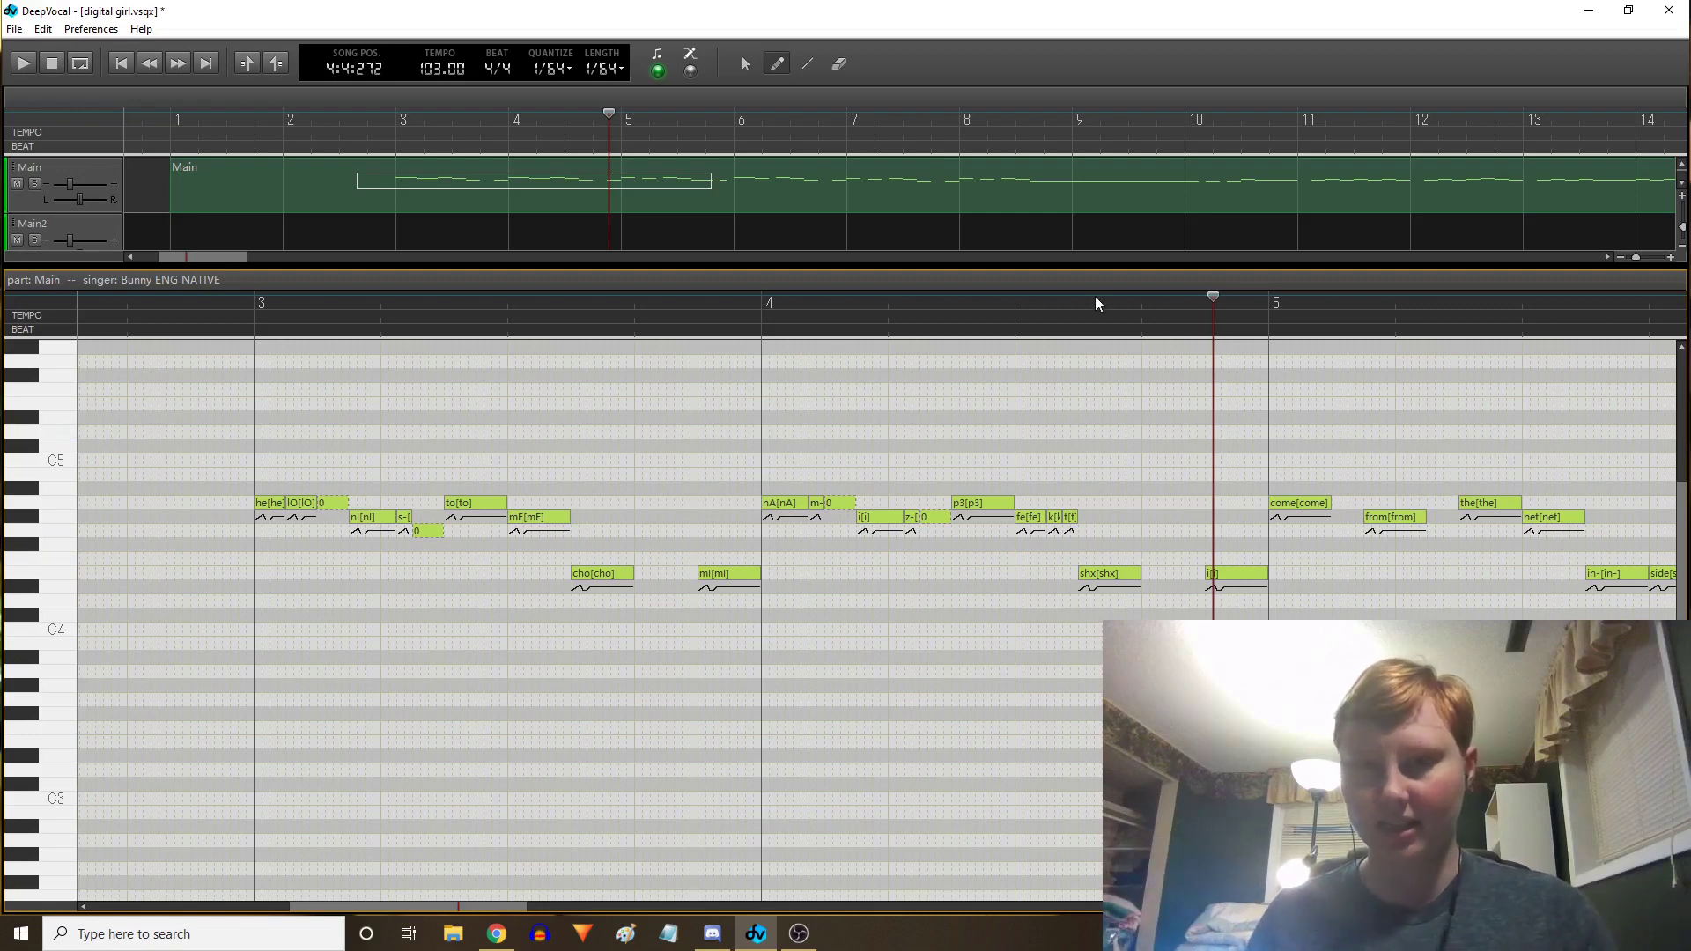
Place the song position just before the fe note and display the notes' phoneme timing to examine the stacked consonants
click(1009, 308)
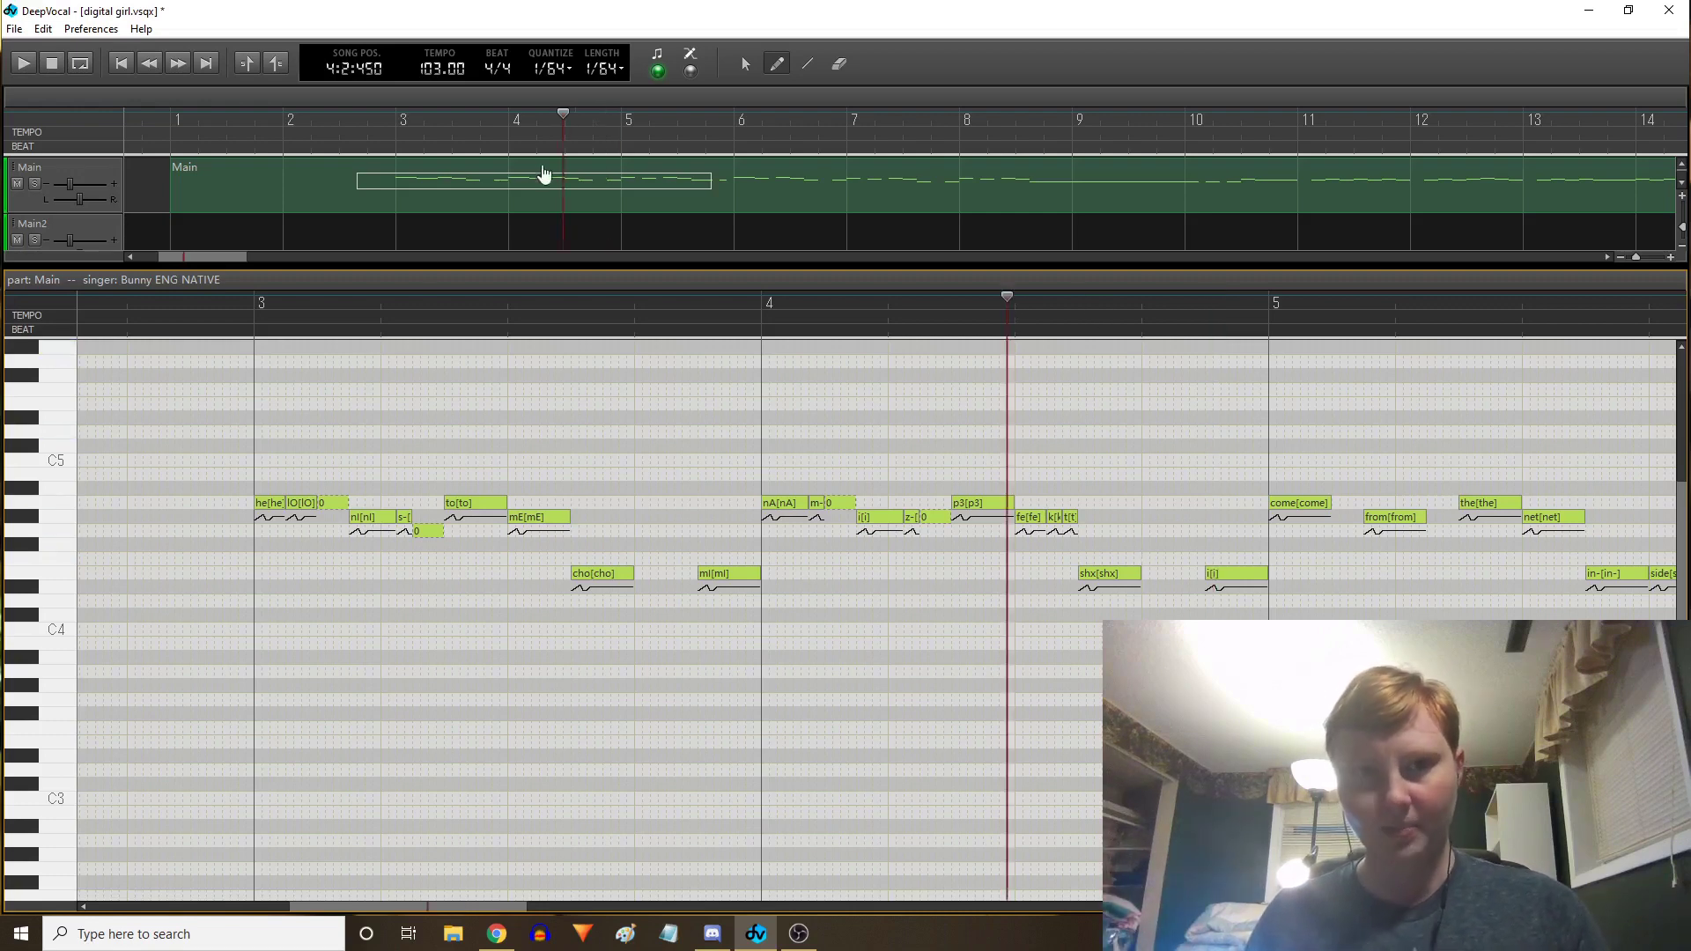
click(689, 72)
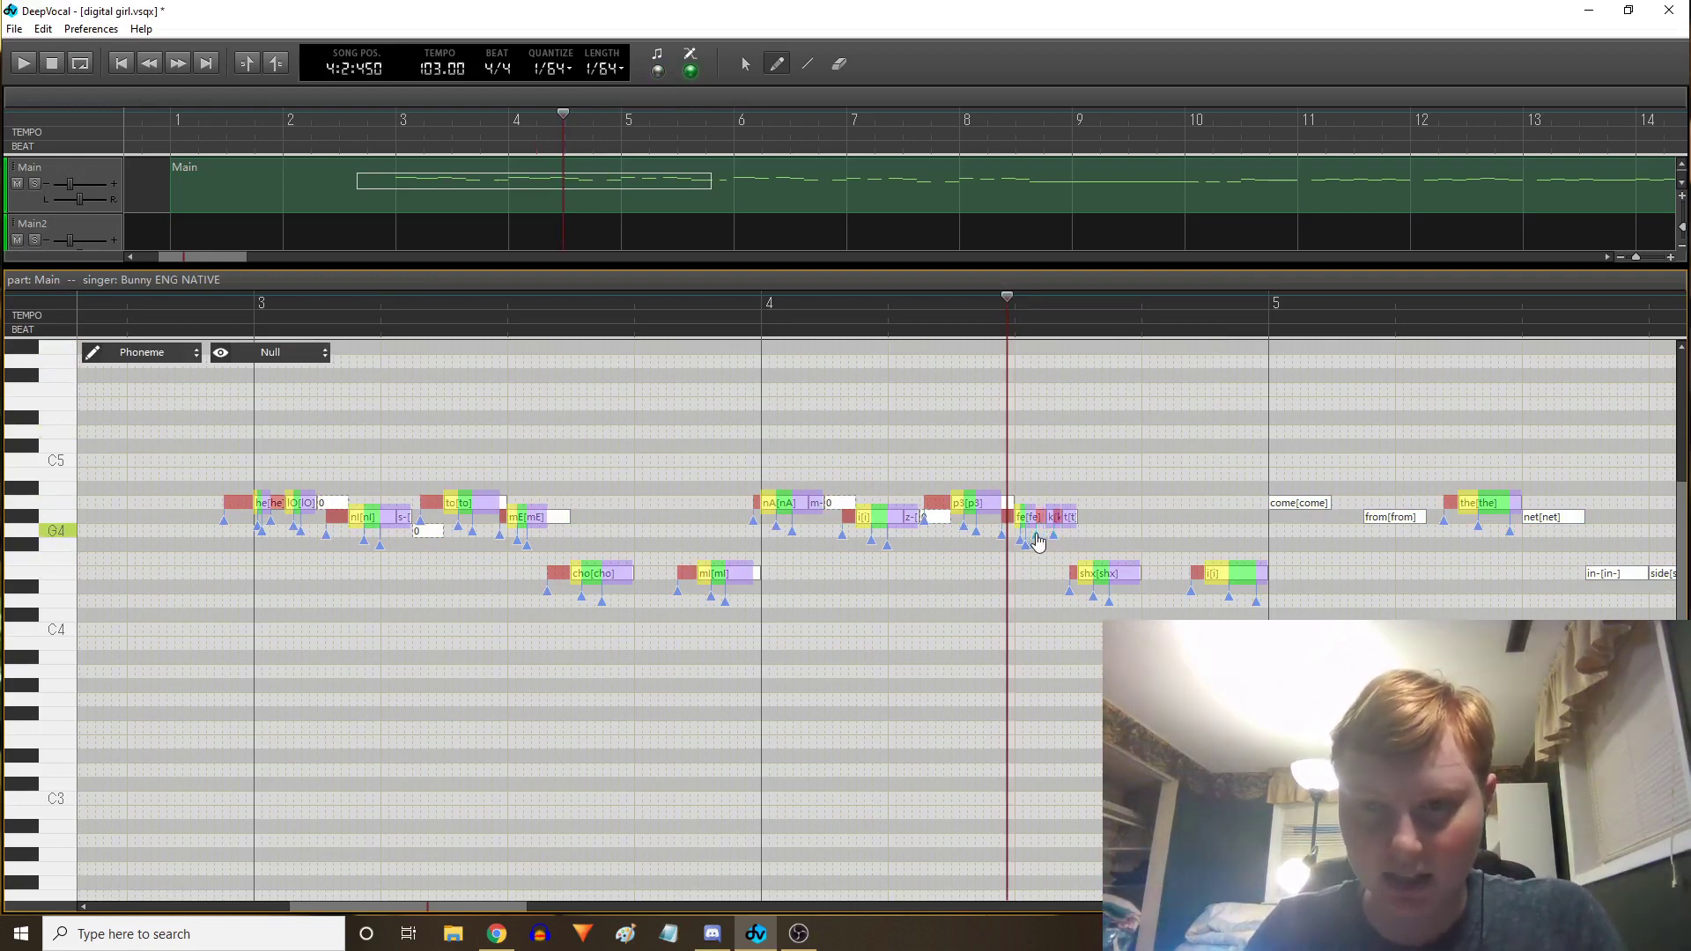
click(201, 329)
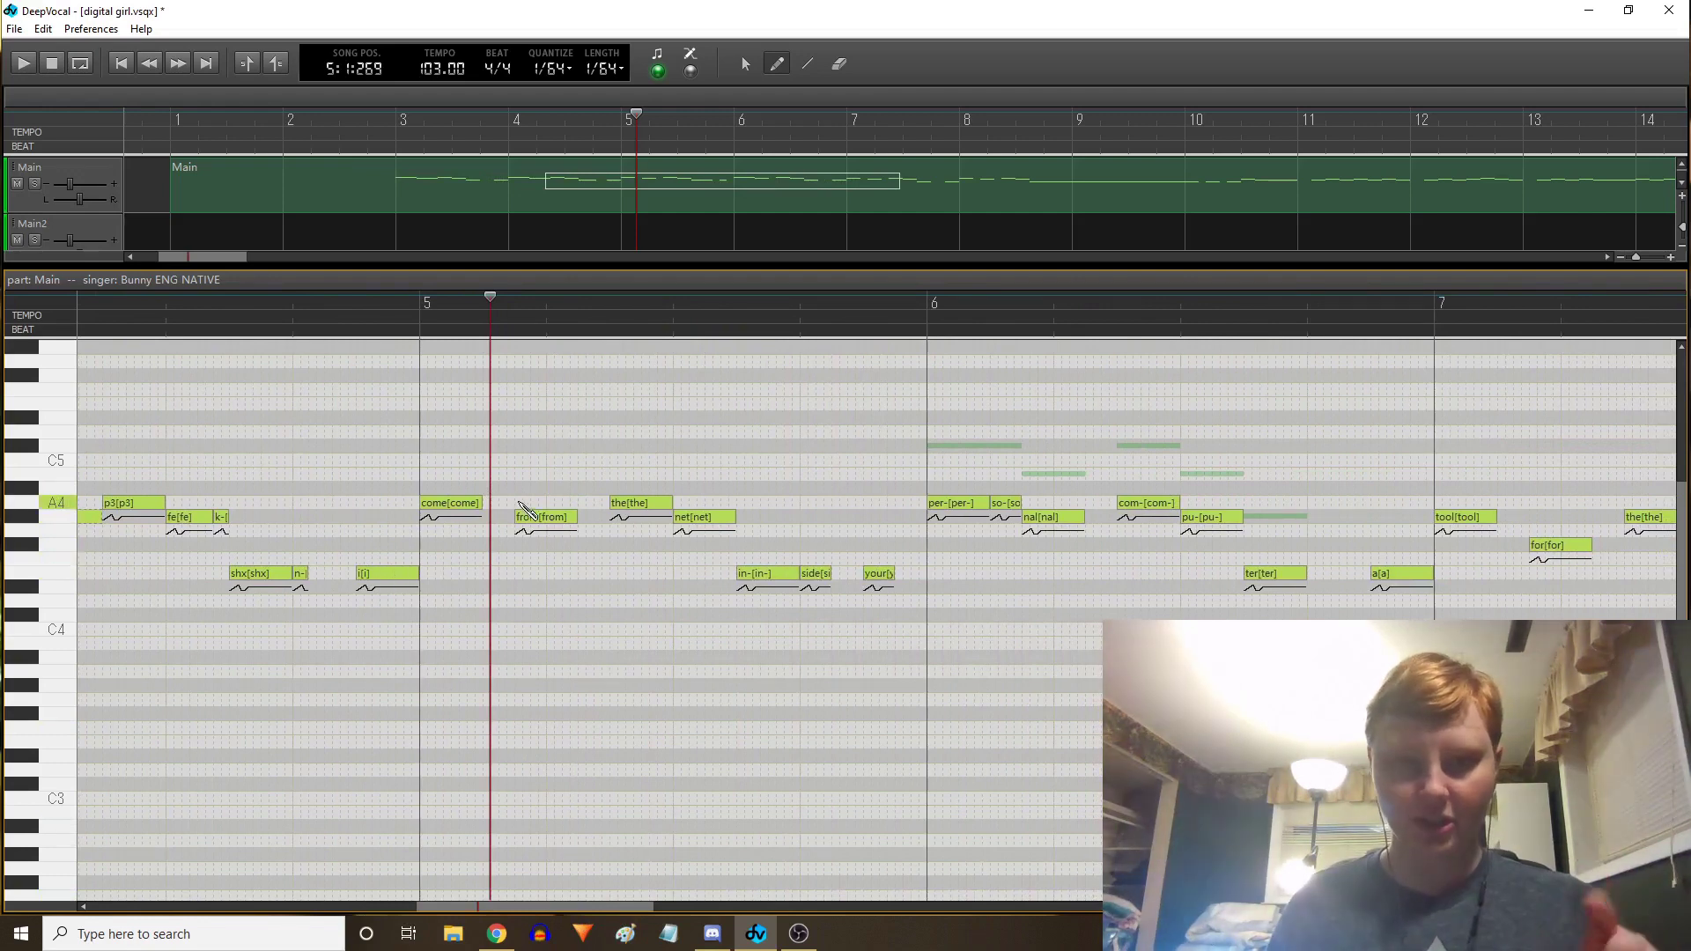
Add a silence note "0" in the gap between the "from" and "the" notes in bar 5
drag(579, 518, 606, 524)
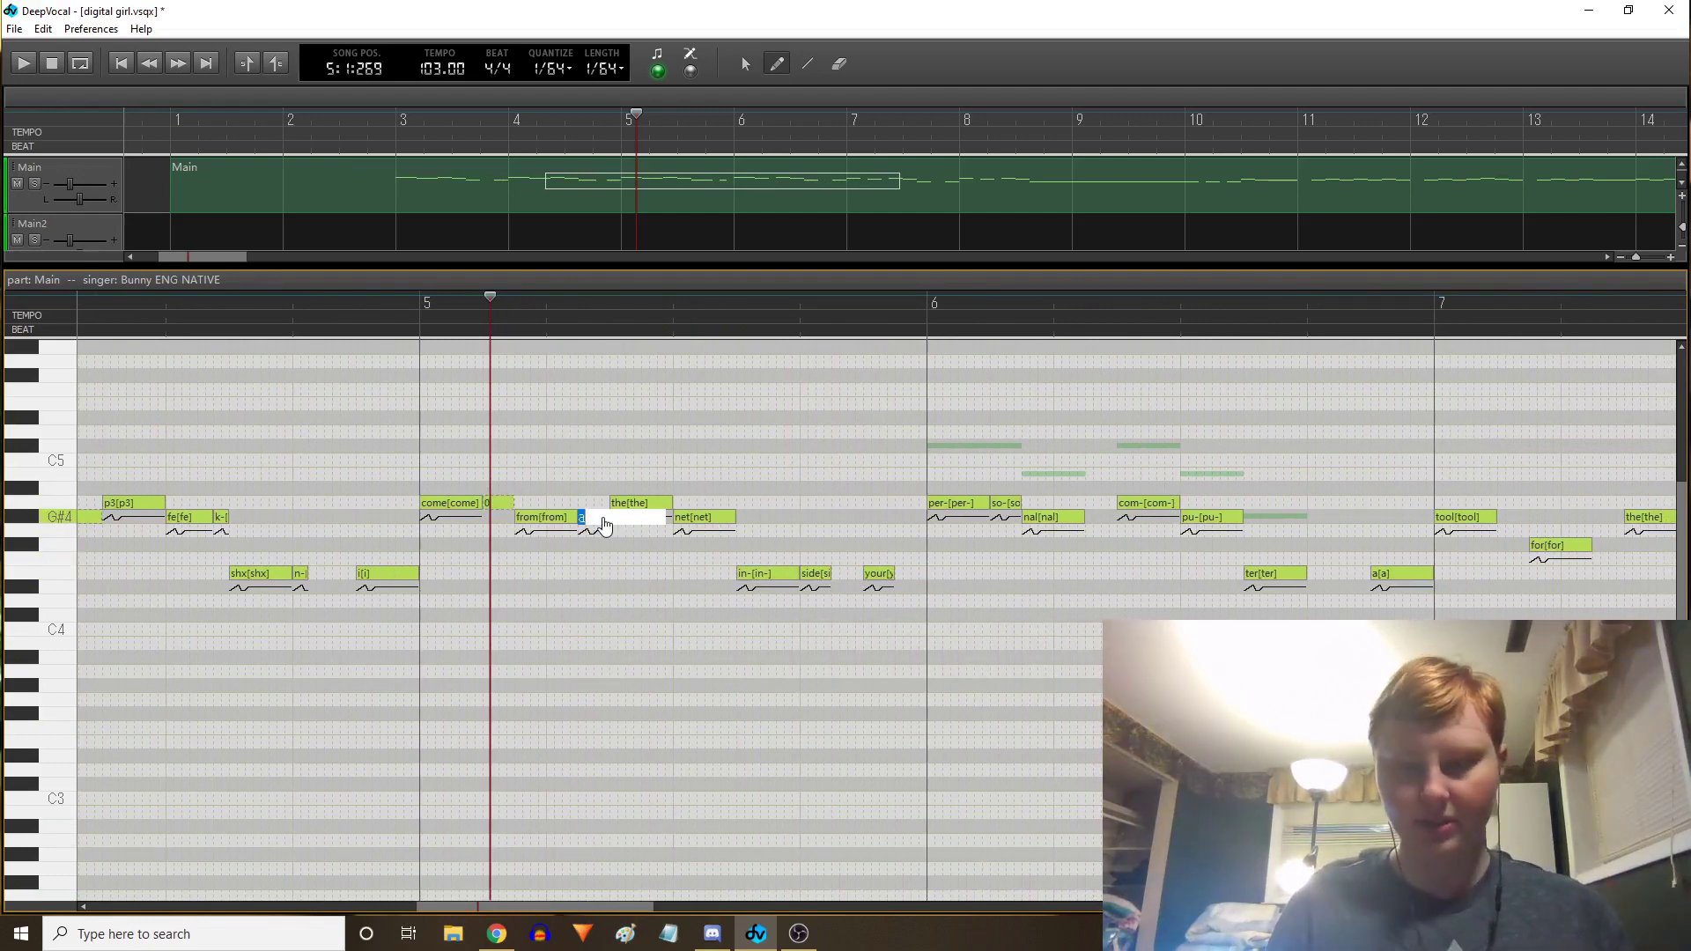
key(Return)
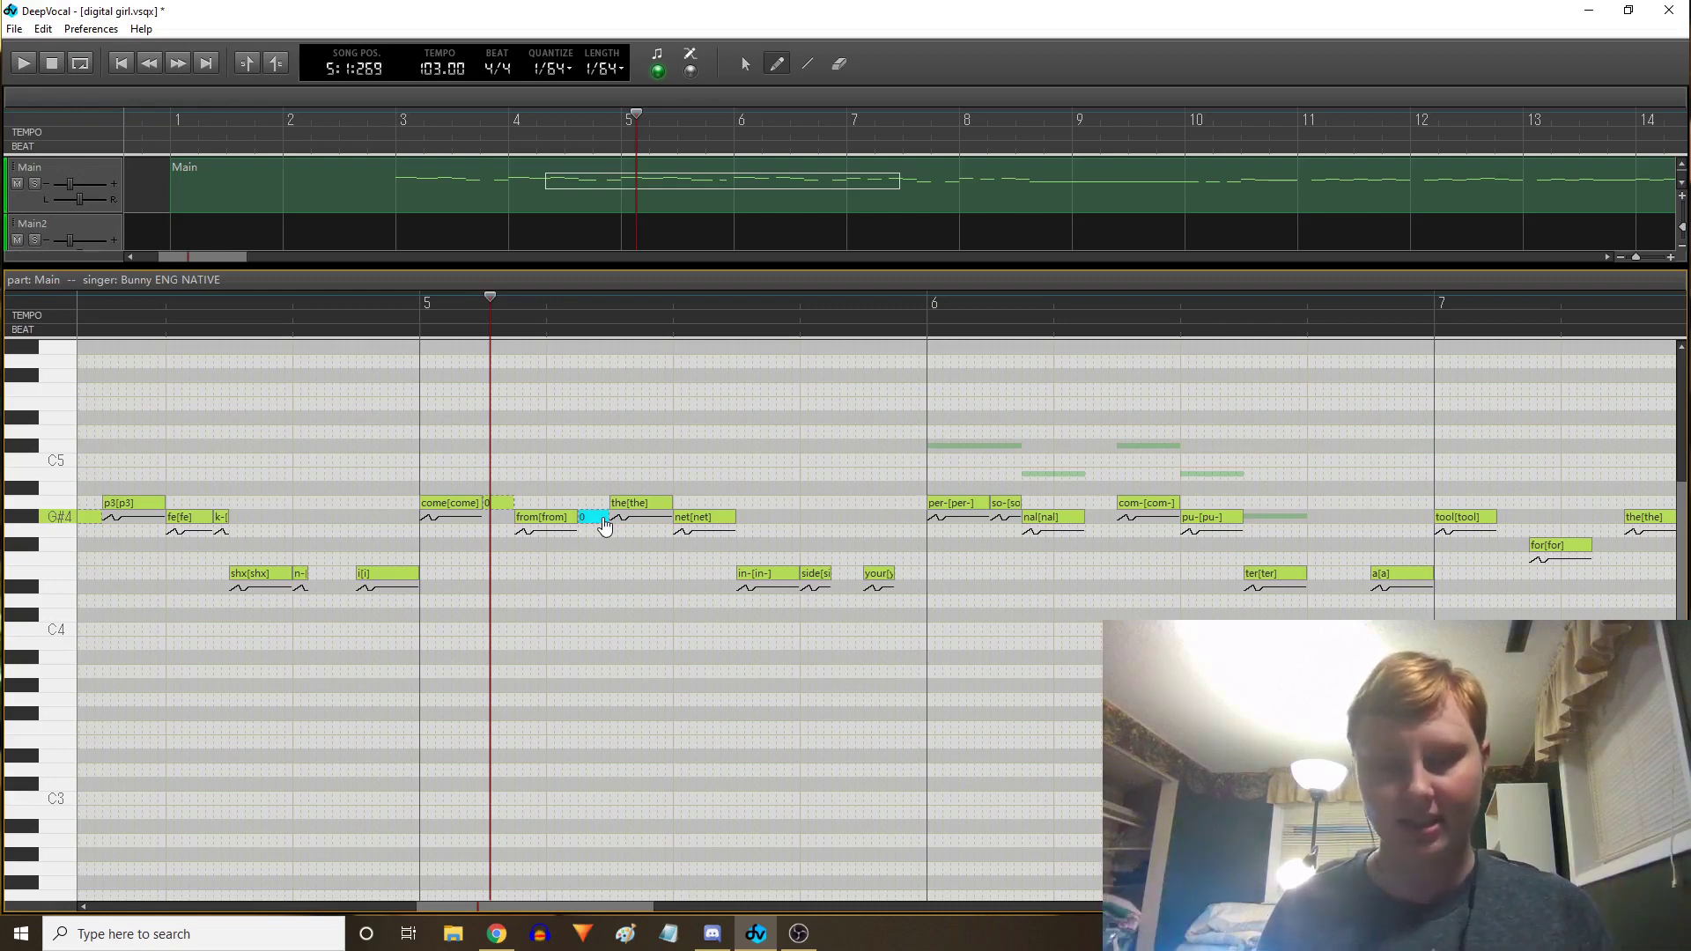
Respell "come" in bar 5 as "ku" and "m-", and split the "from" note into a short "fr" note followed by "u"
key(ctrl+z)
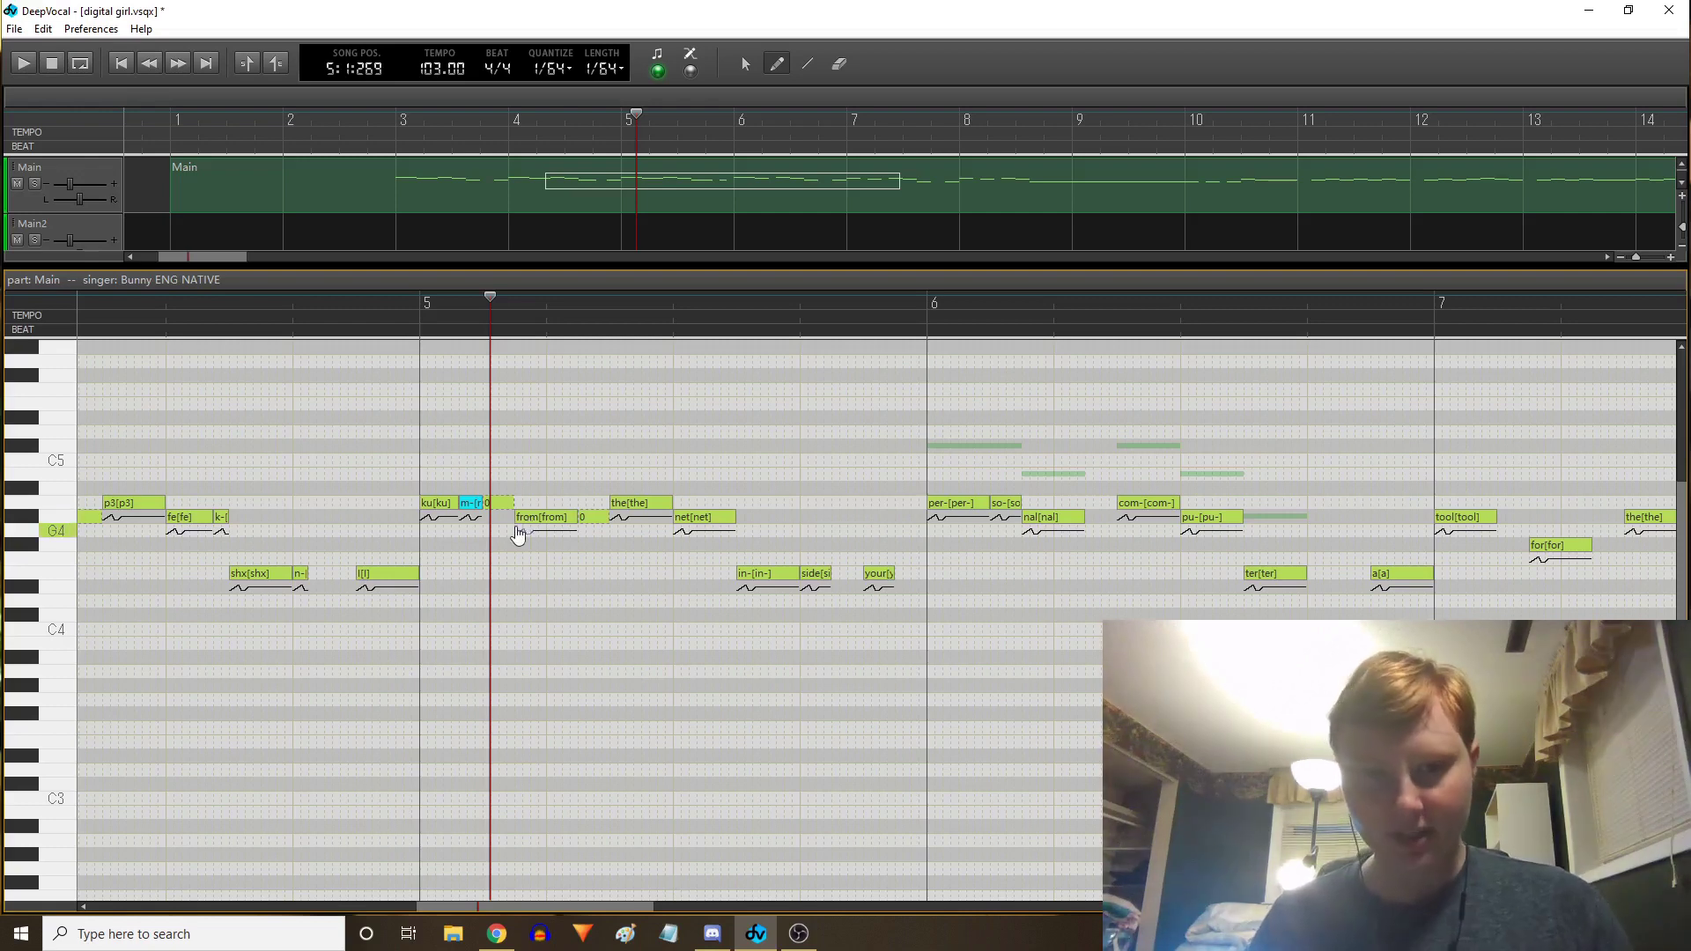
drag(517, 516, 532, 518)
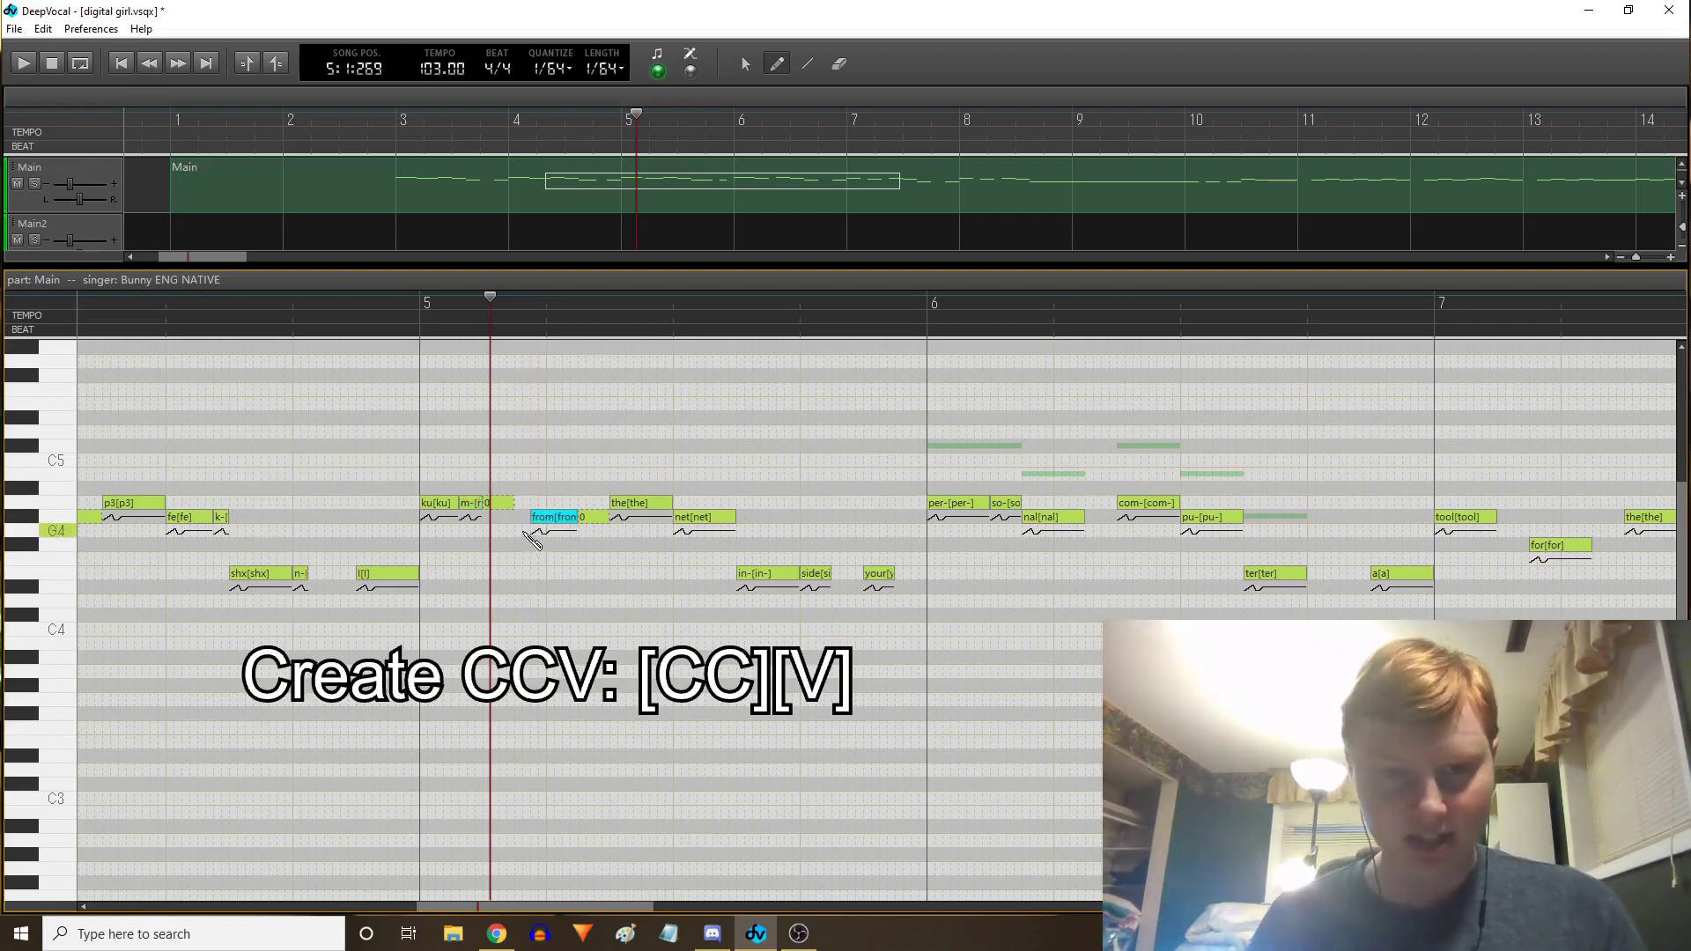
double_click(527, 518)
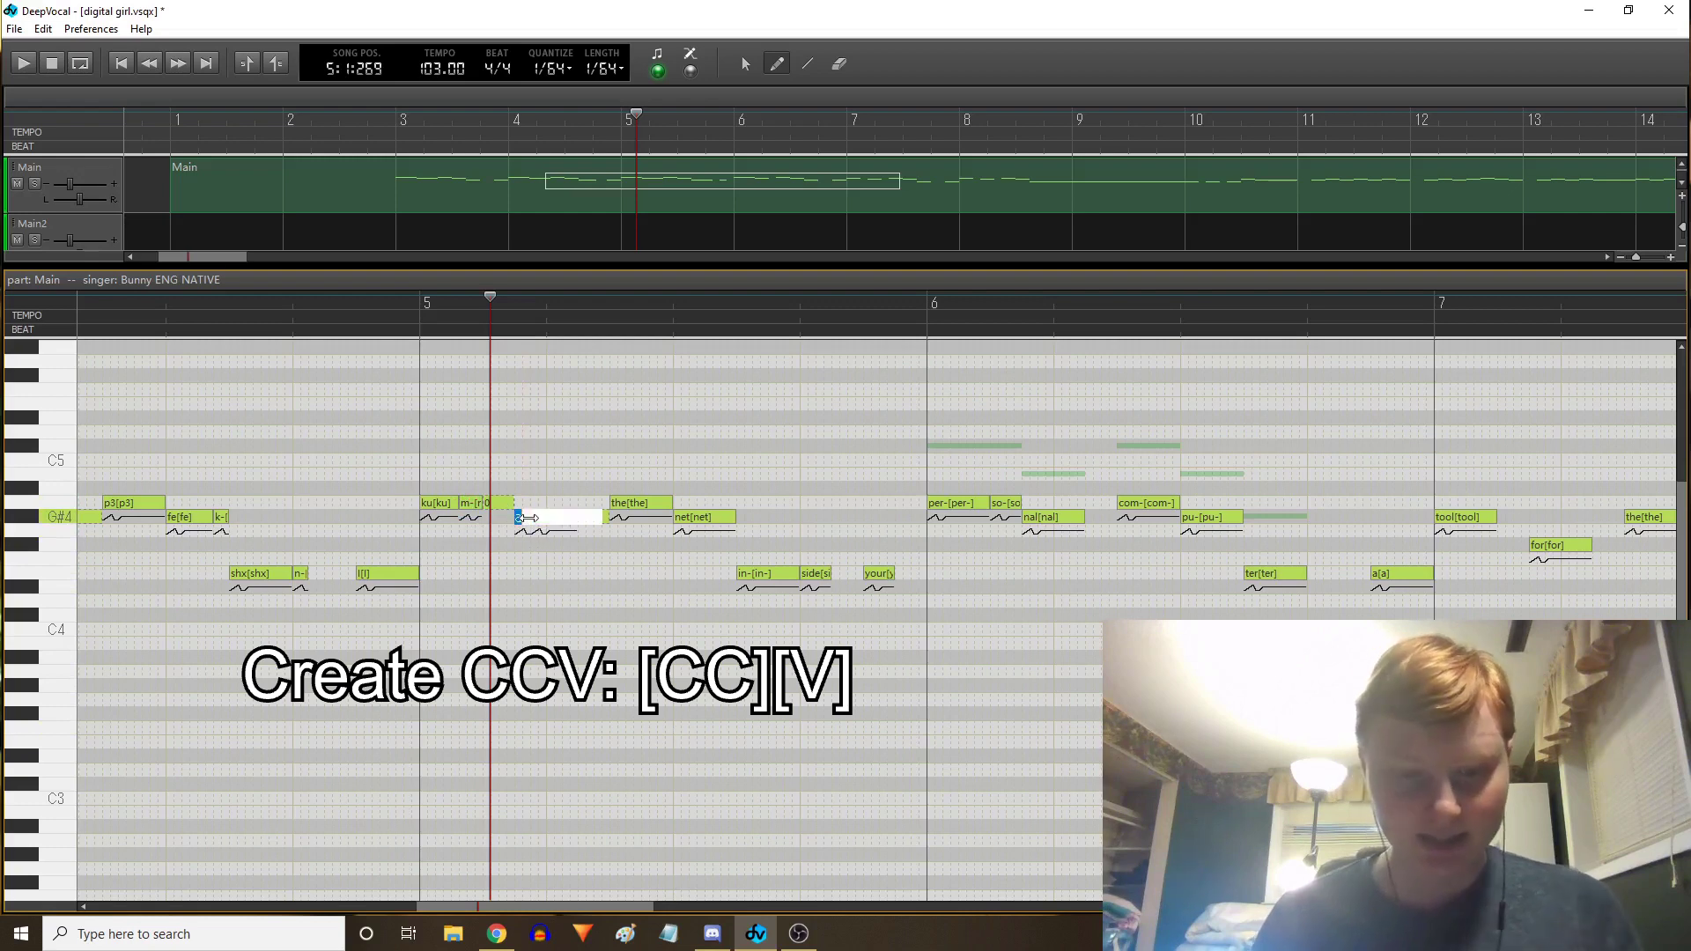
key(Return)
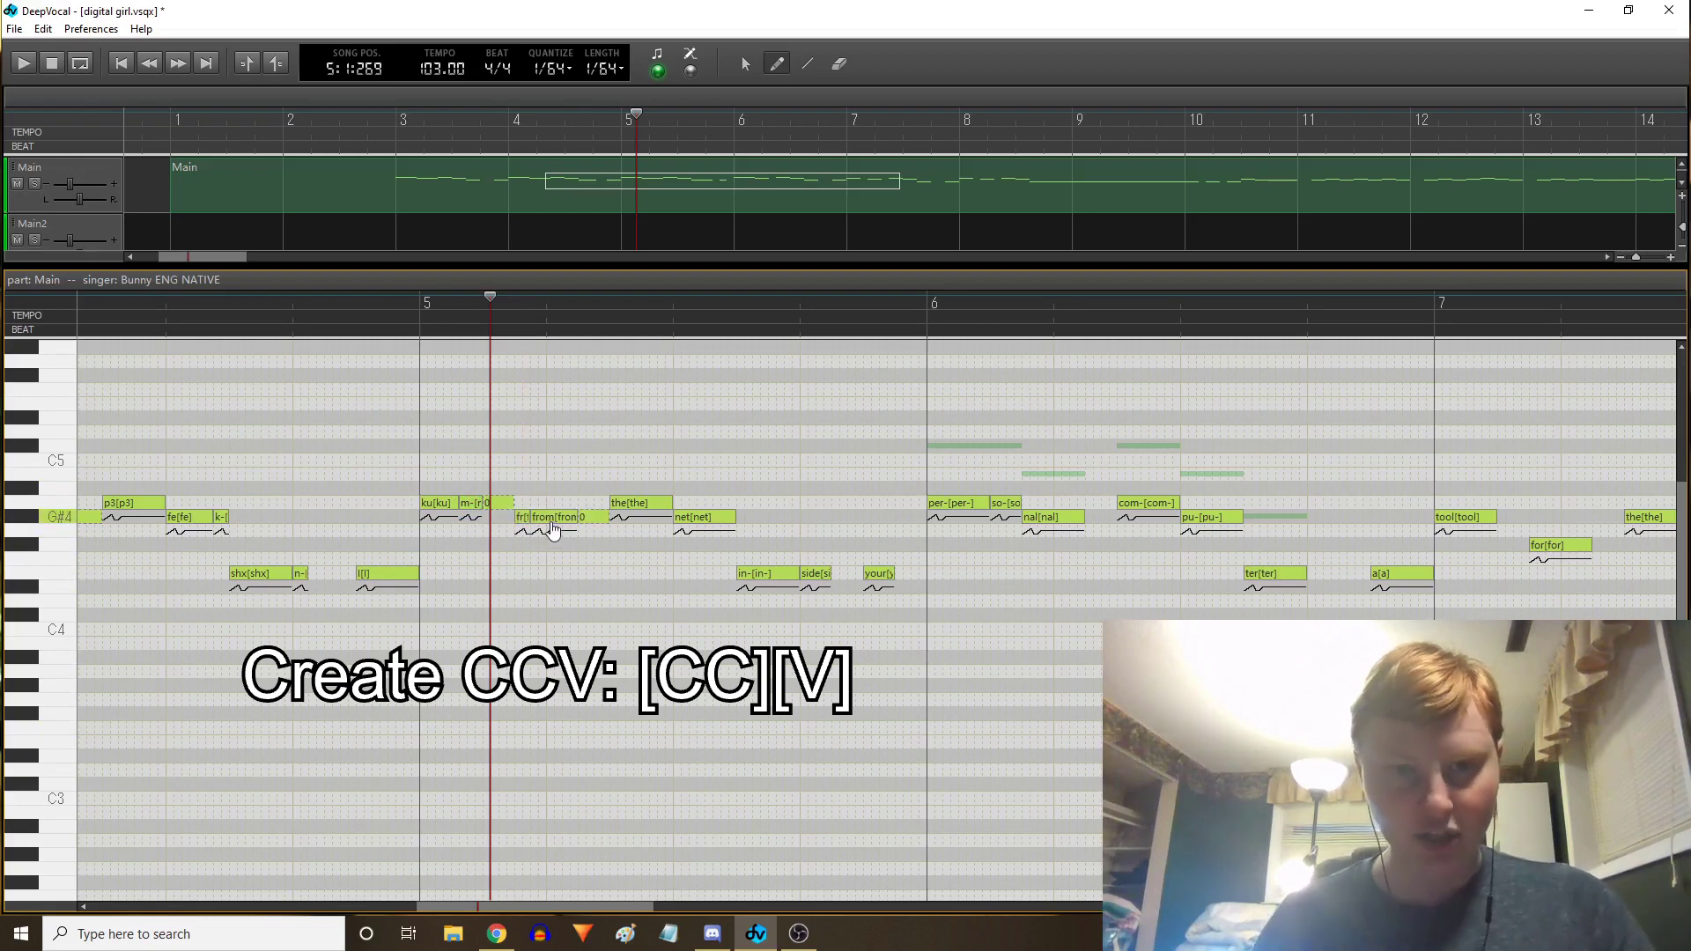
double_click(547, 521)
key(Return)
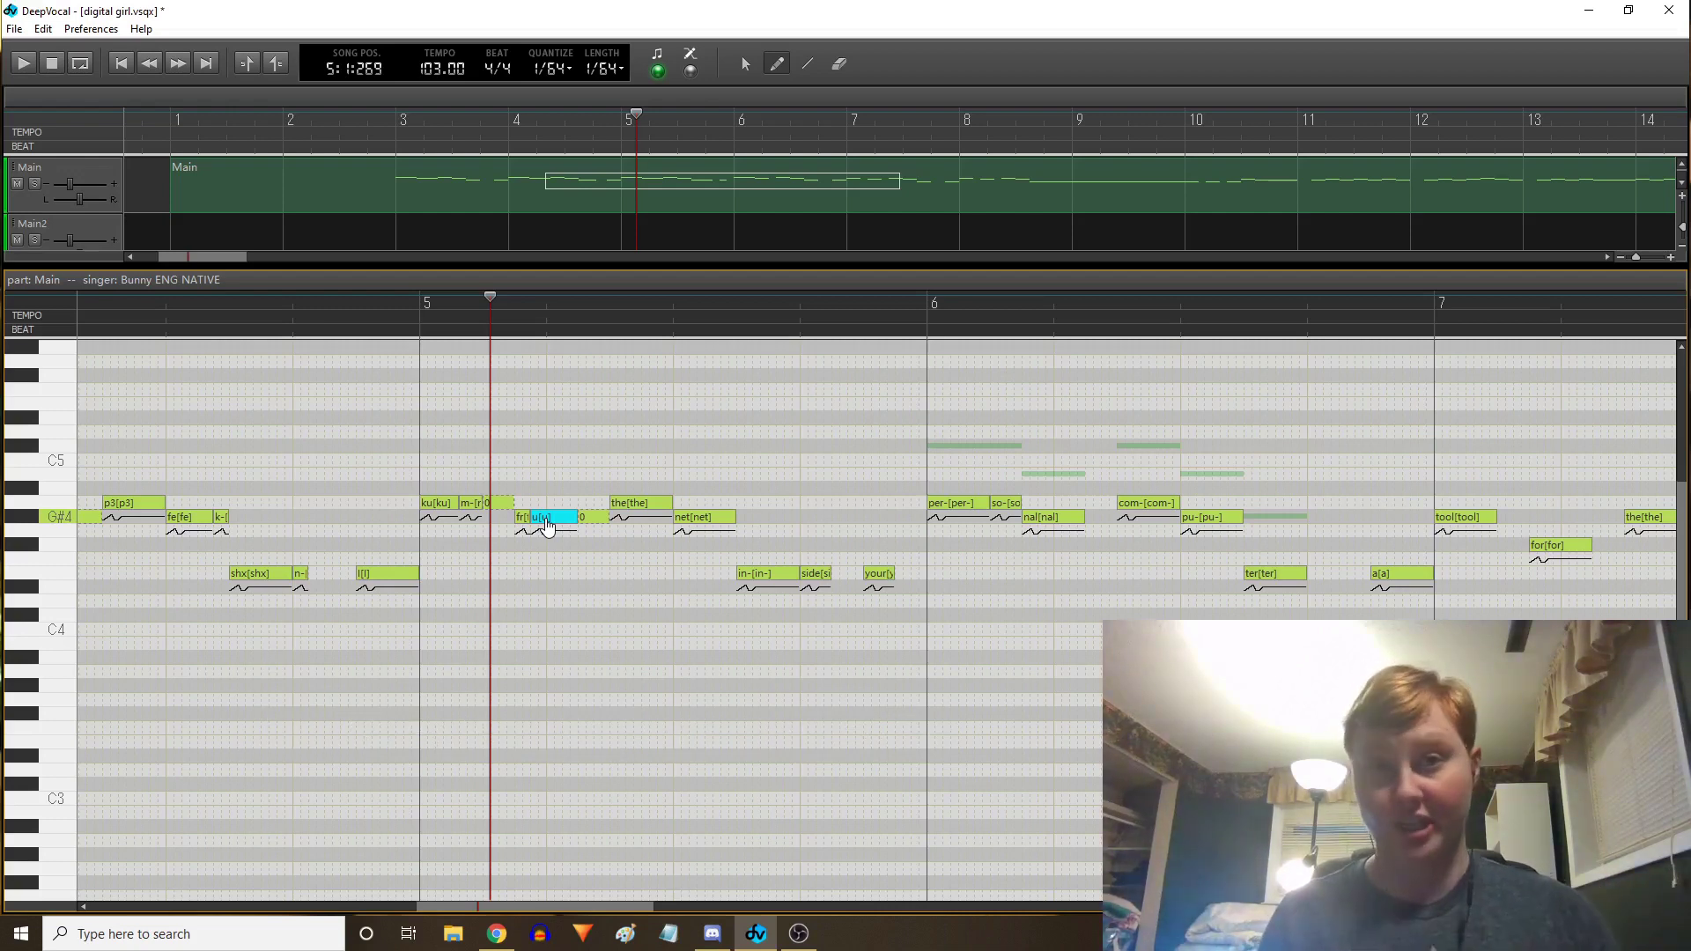
Respell the end of bar 5 as "dhu", "ne", "in", "sI" and "j0r", extending sI to meet j0r and j0r to bar 6
click(894, 575)
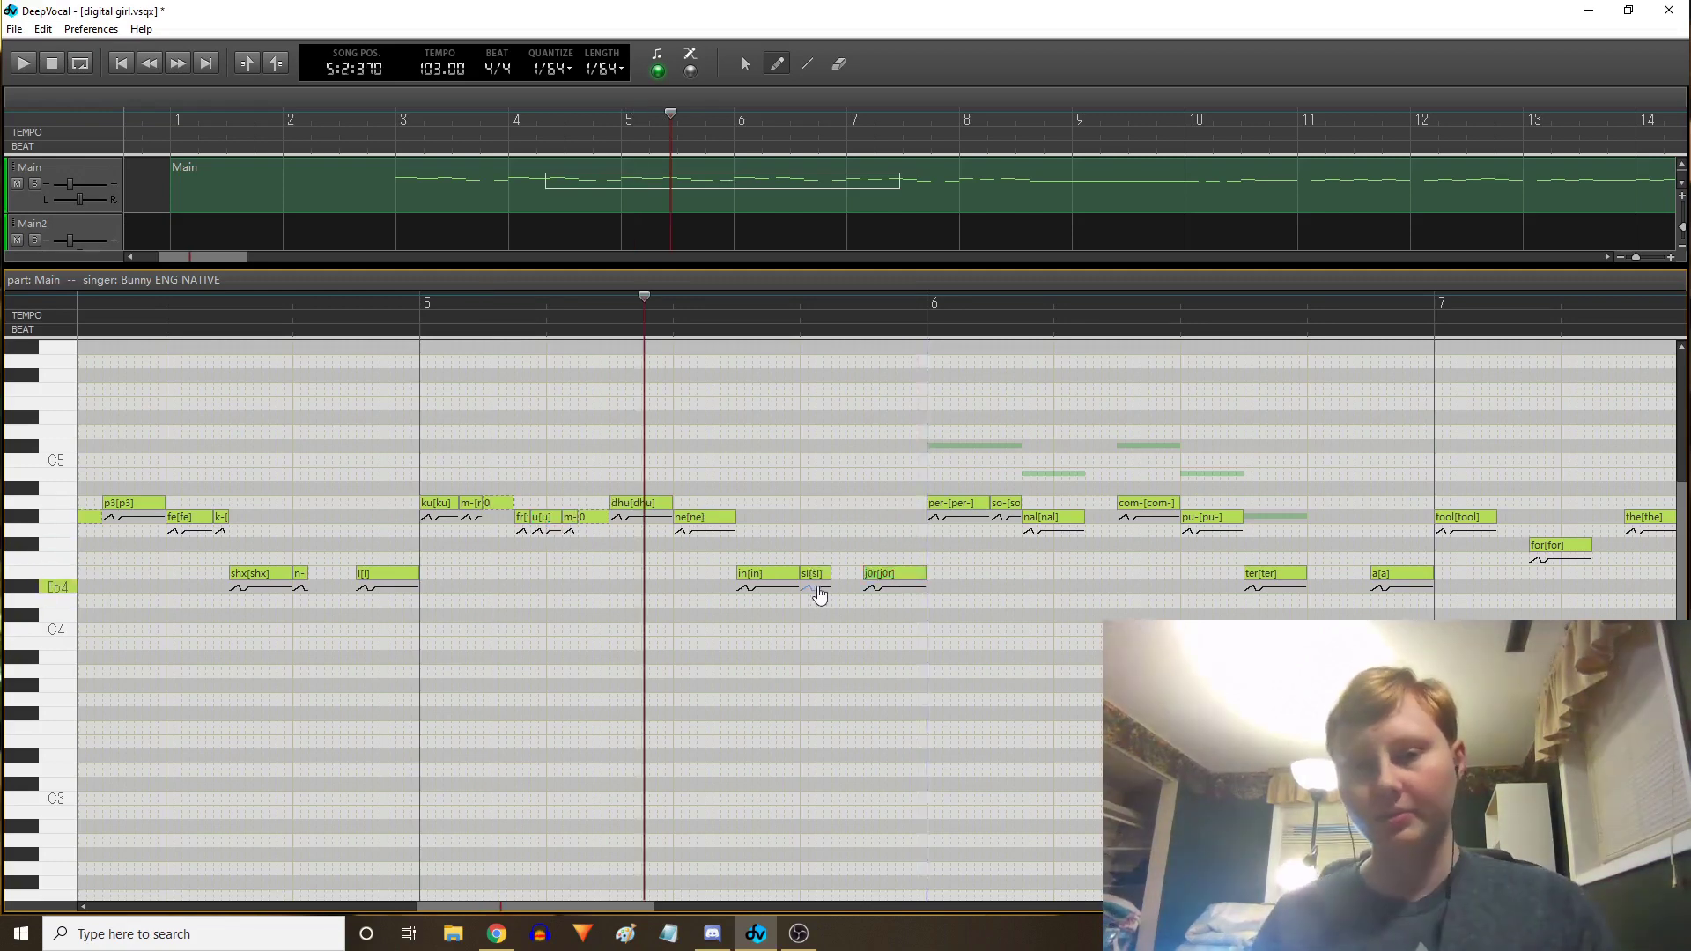
drag(830, 577, 861, 577)
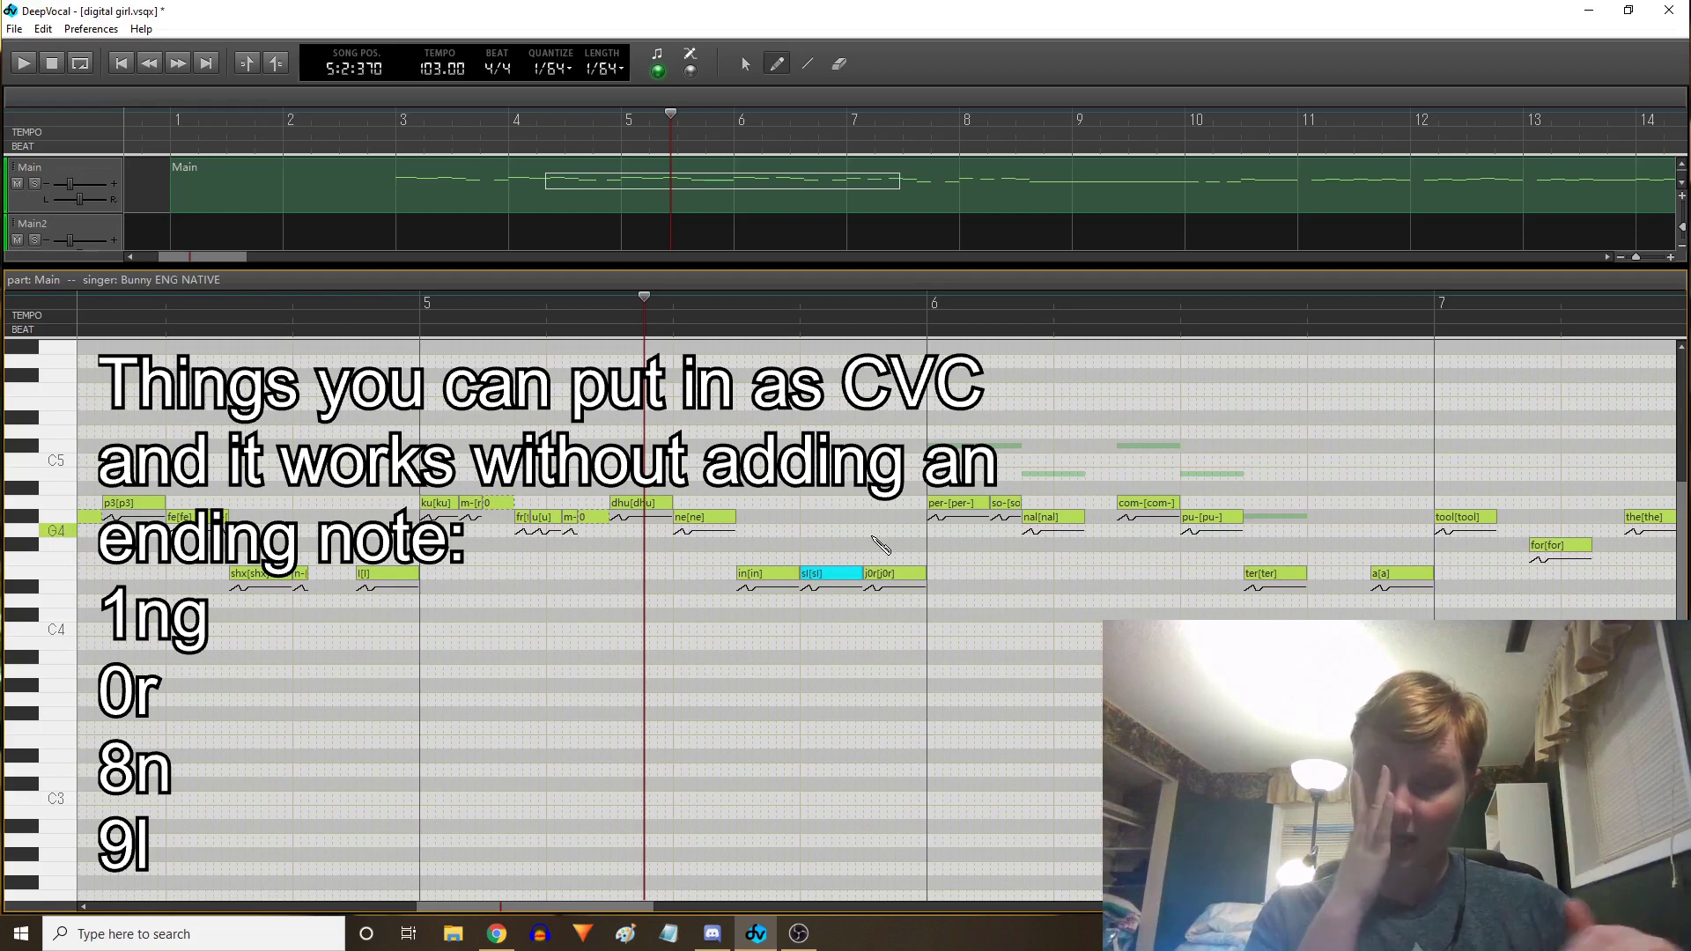
double_click(881, 573)
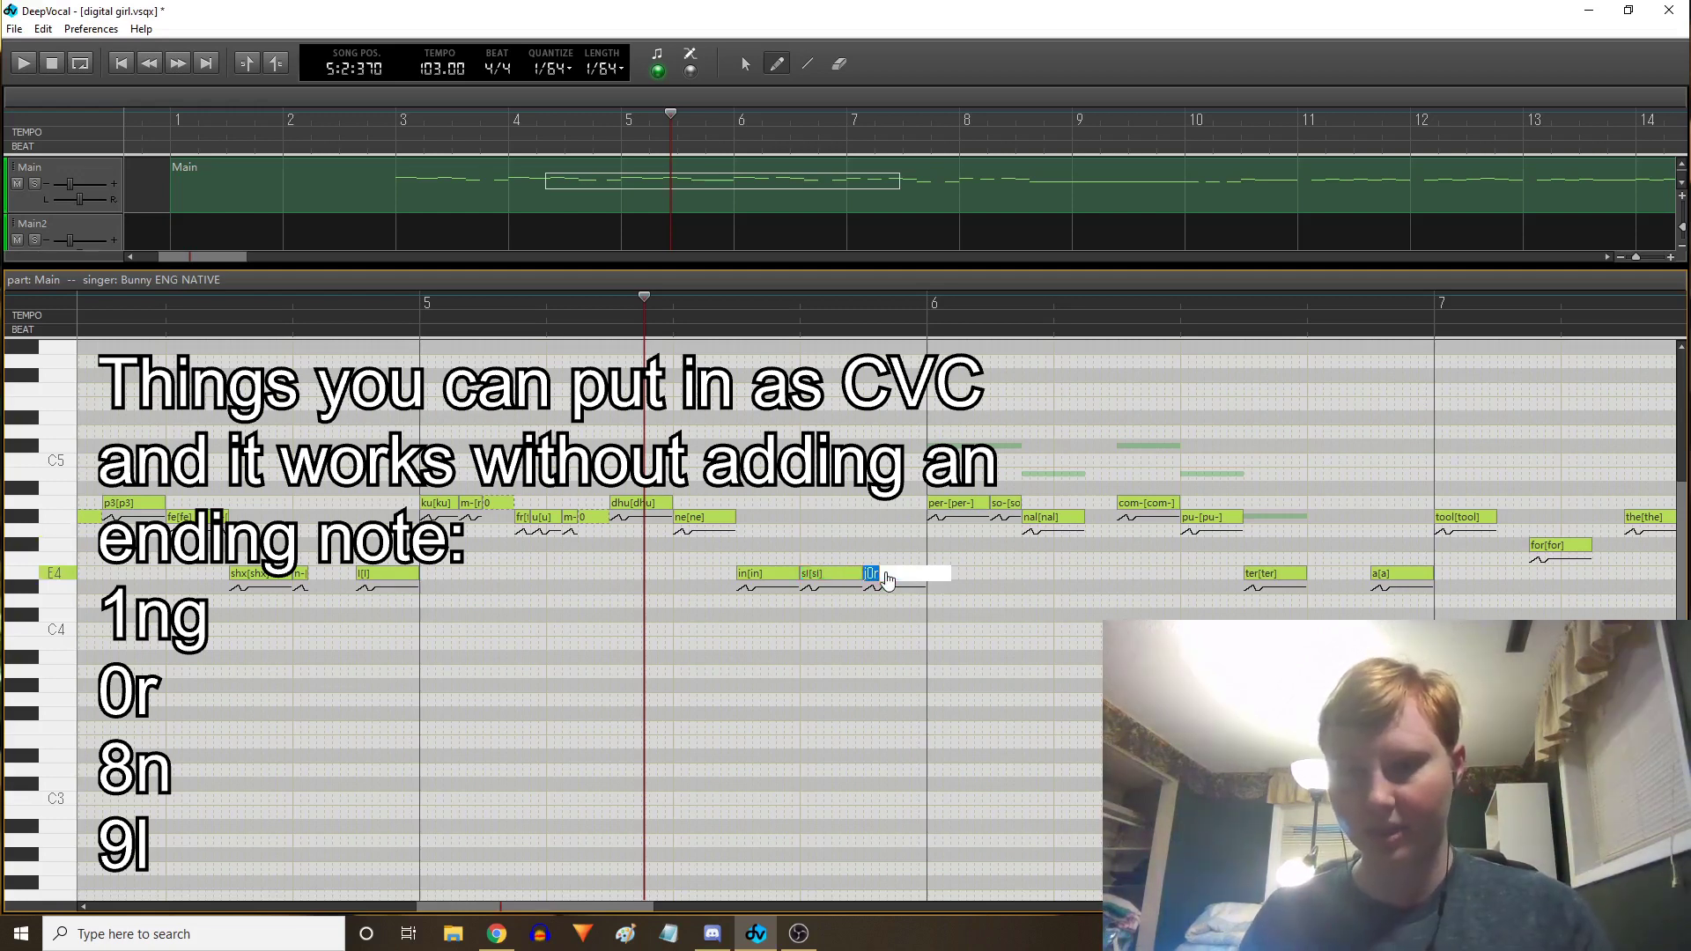
click(875, 602)
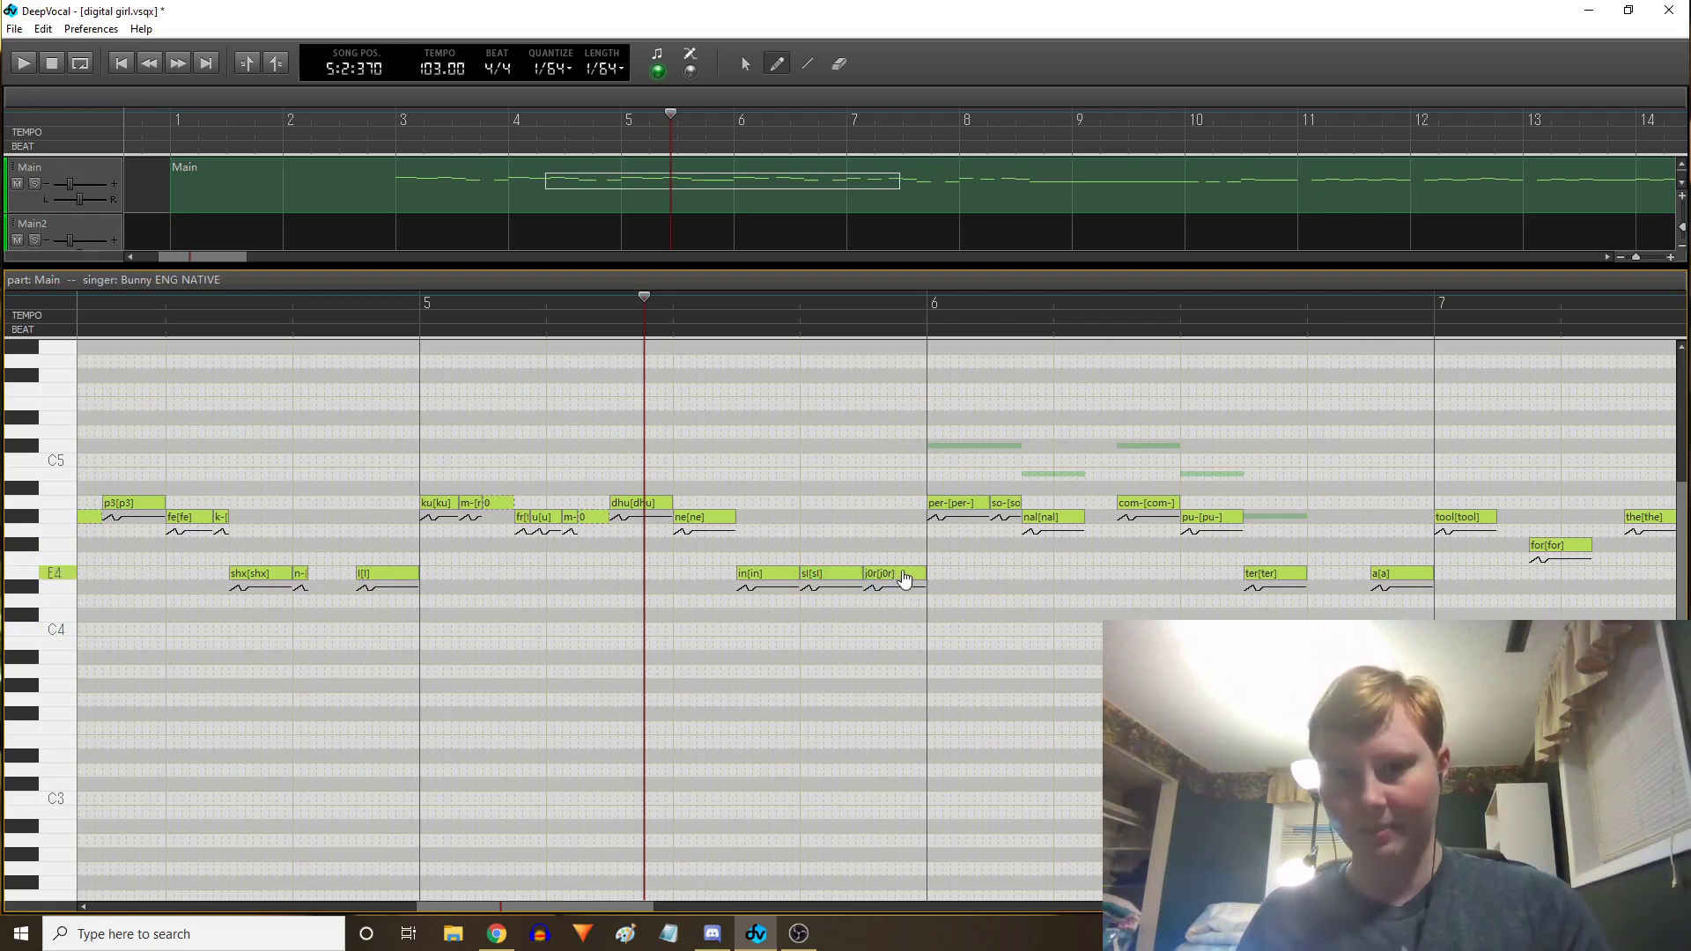
Respell "com-" in bar 6 as a shortened "ku" note and fill the space directly after it with an "mm" note
click(1138, 503)
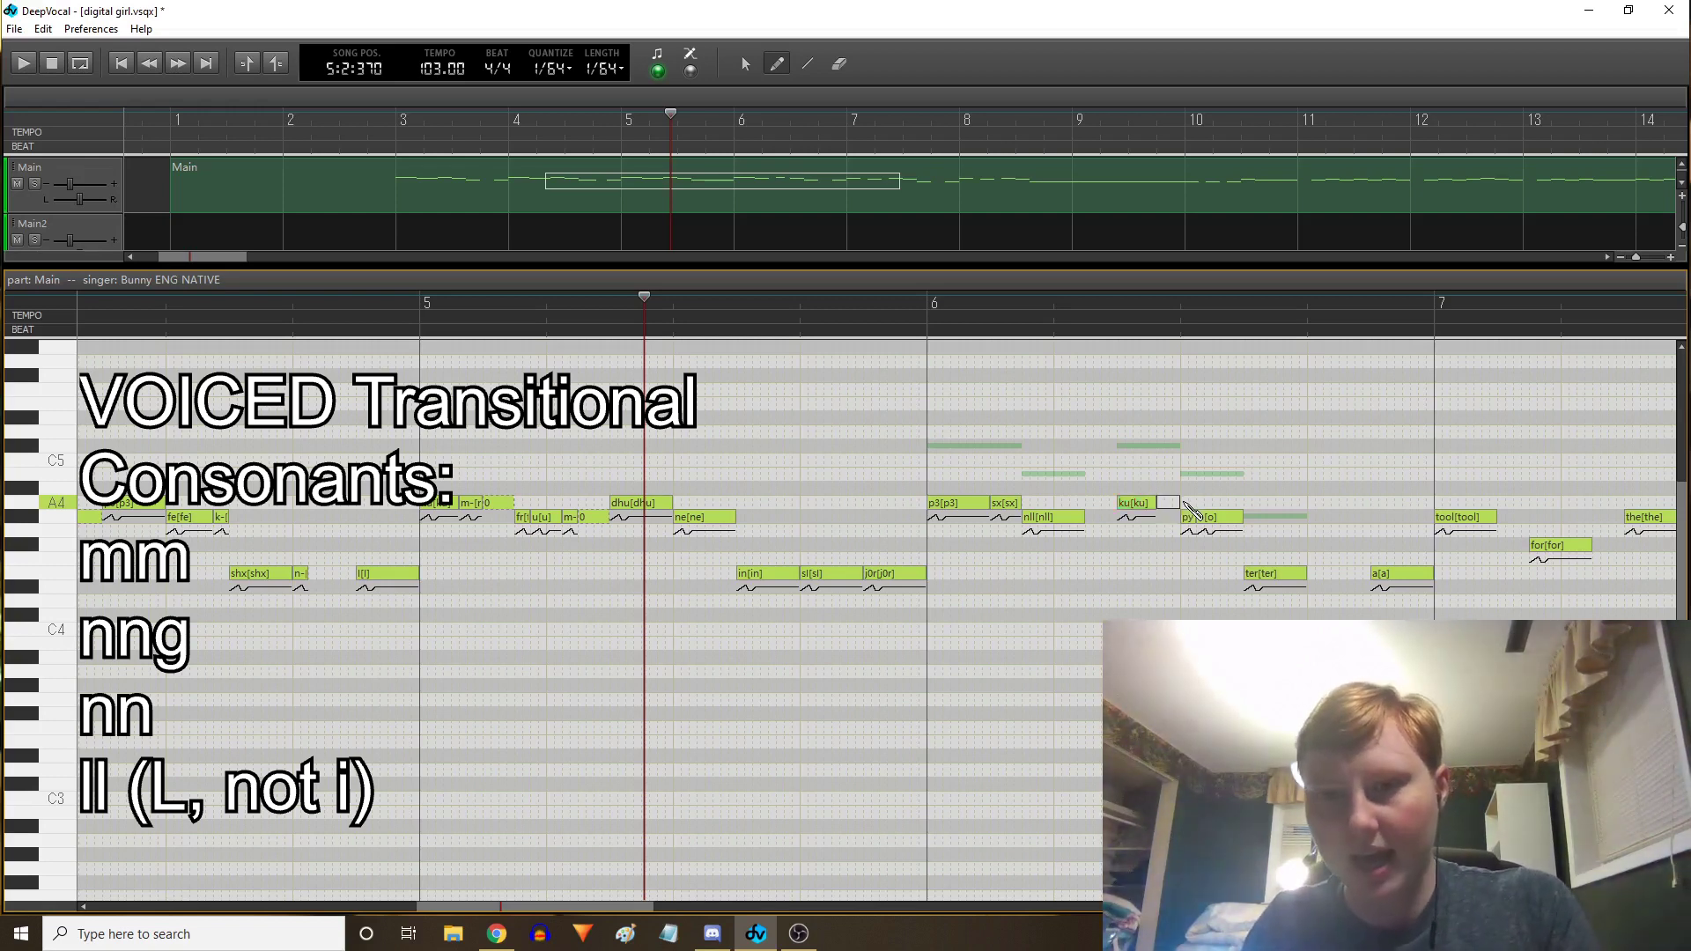
drag(1185, 503, 1175, 488)
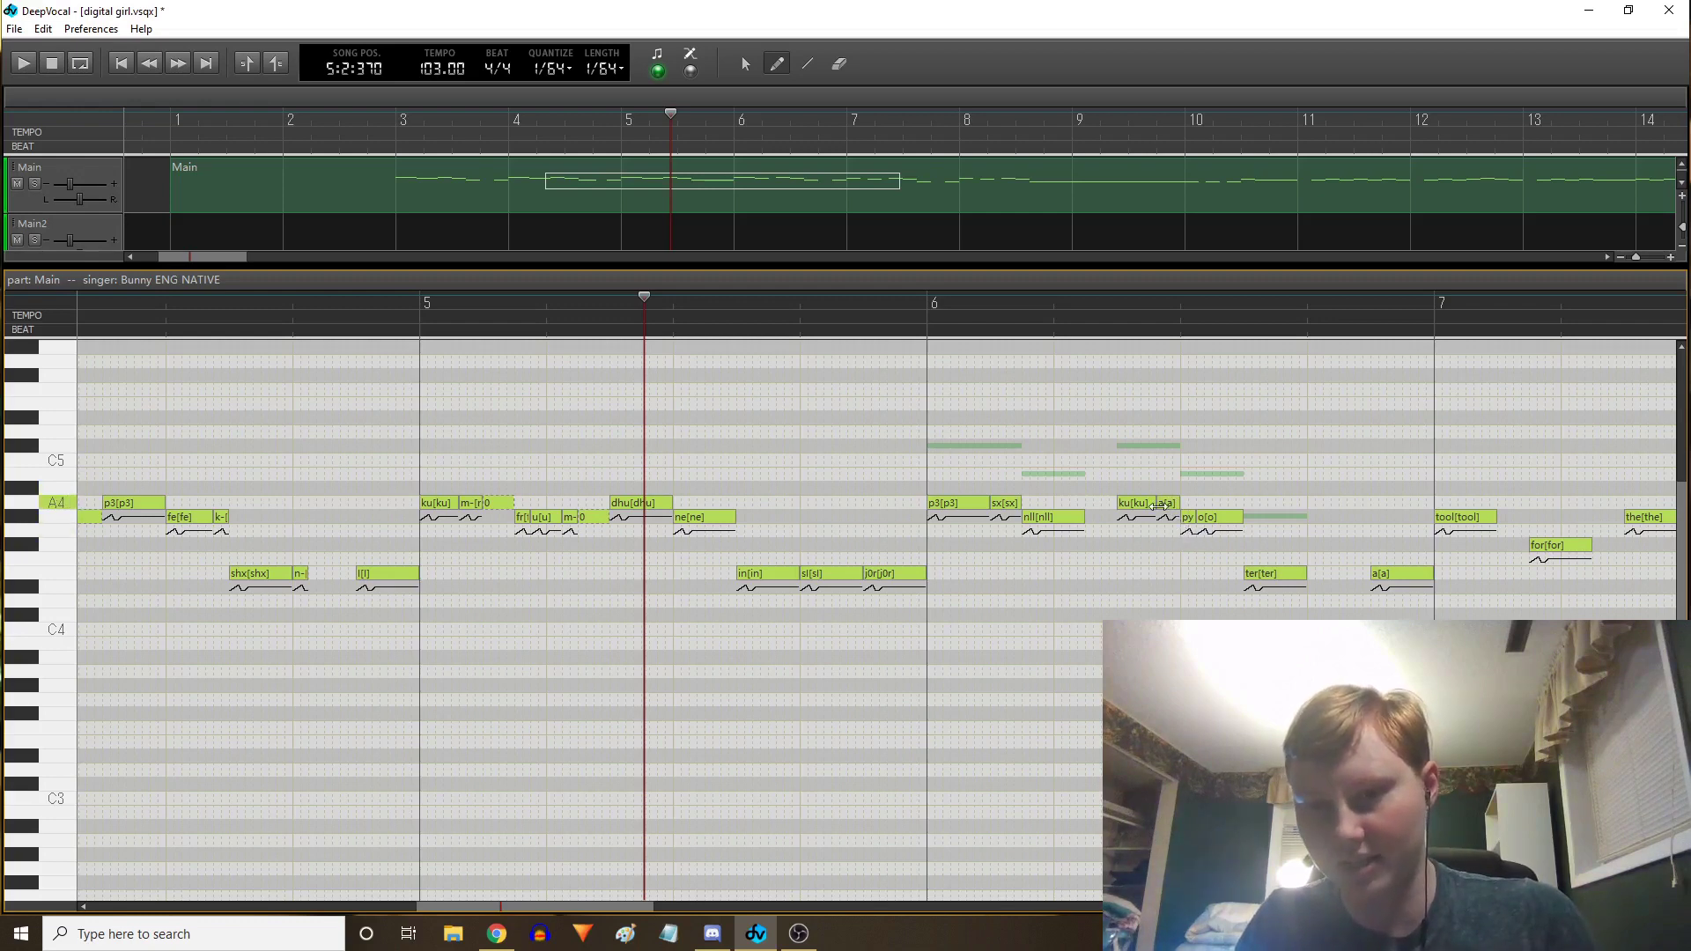
double_click(1164, 516)
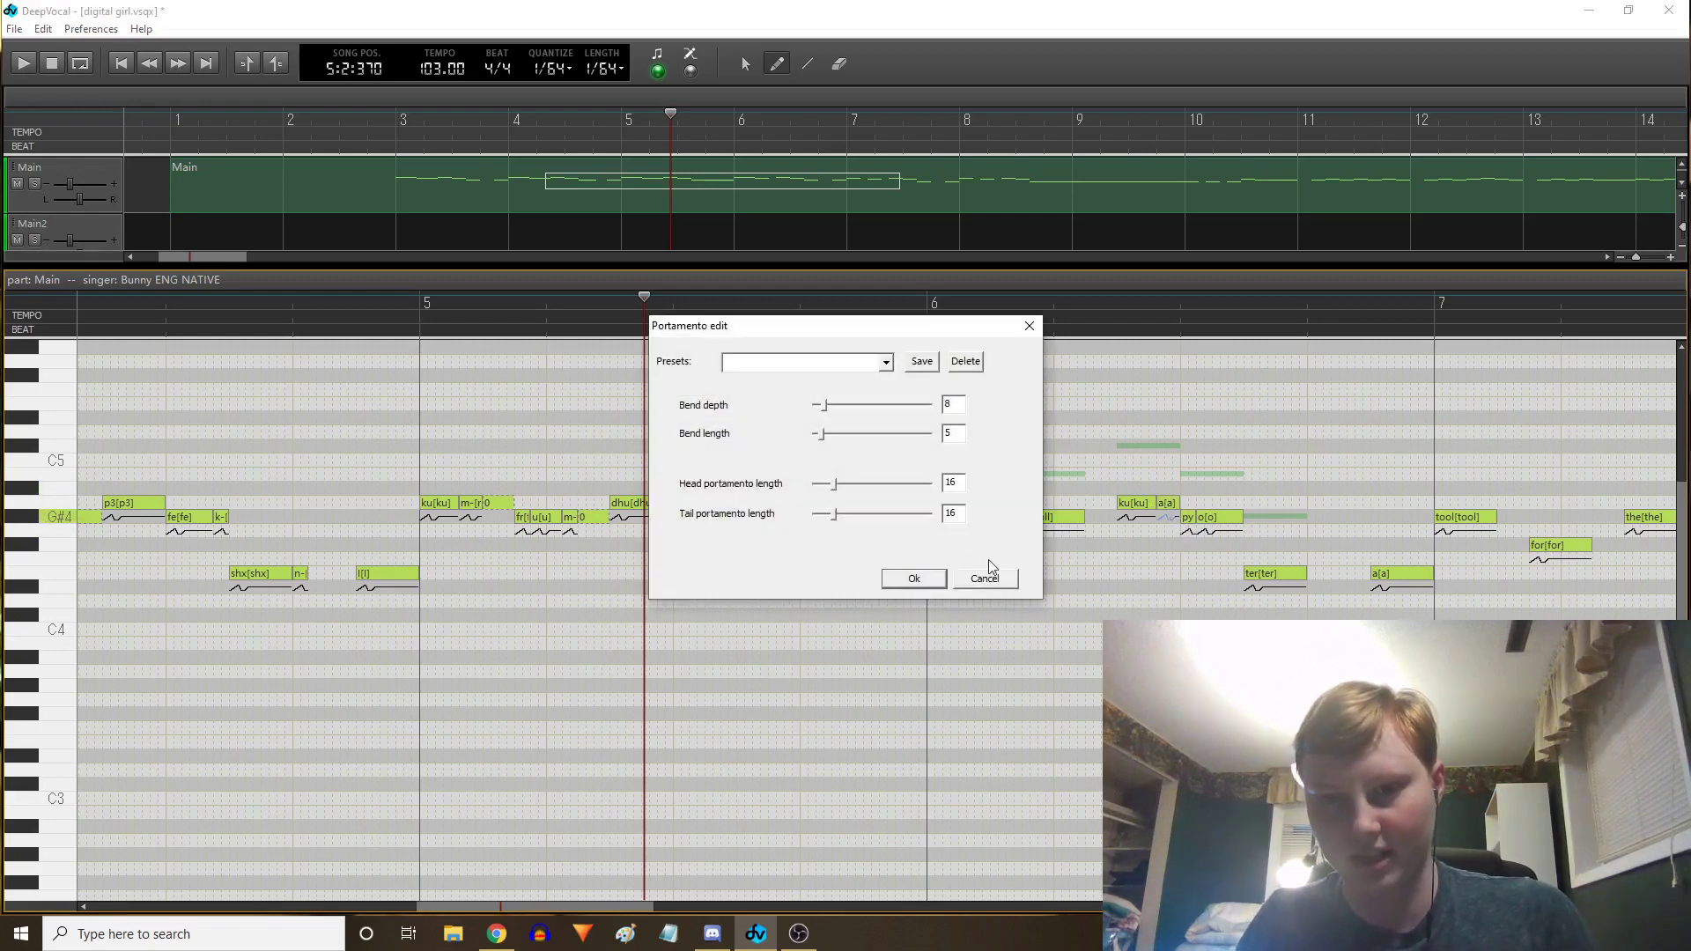
click(984, 577)
double_click(1167, 502)
text(mm)
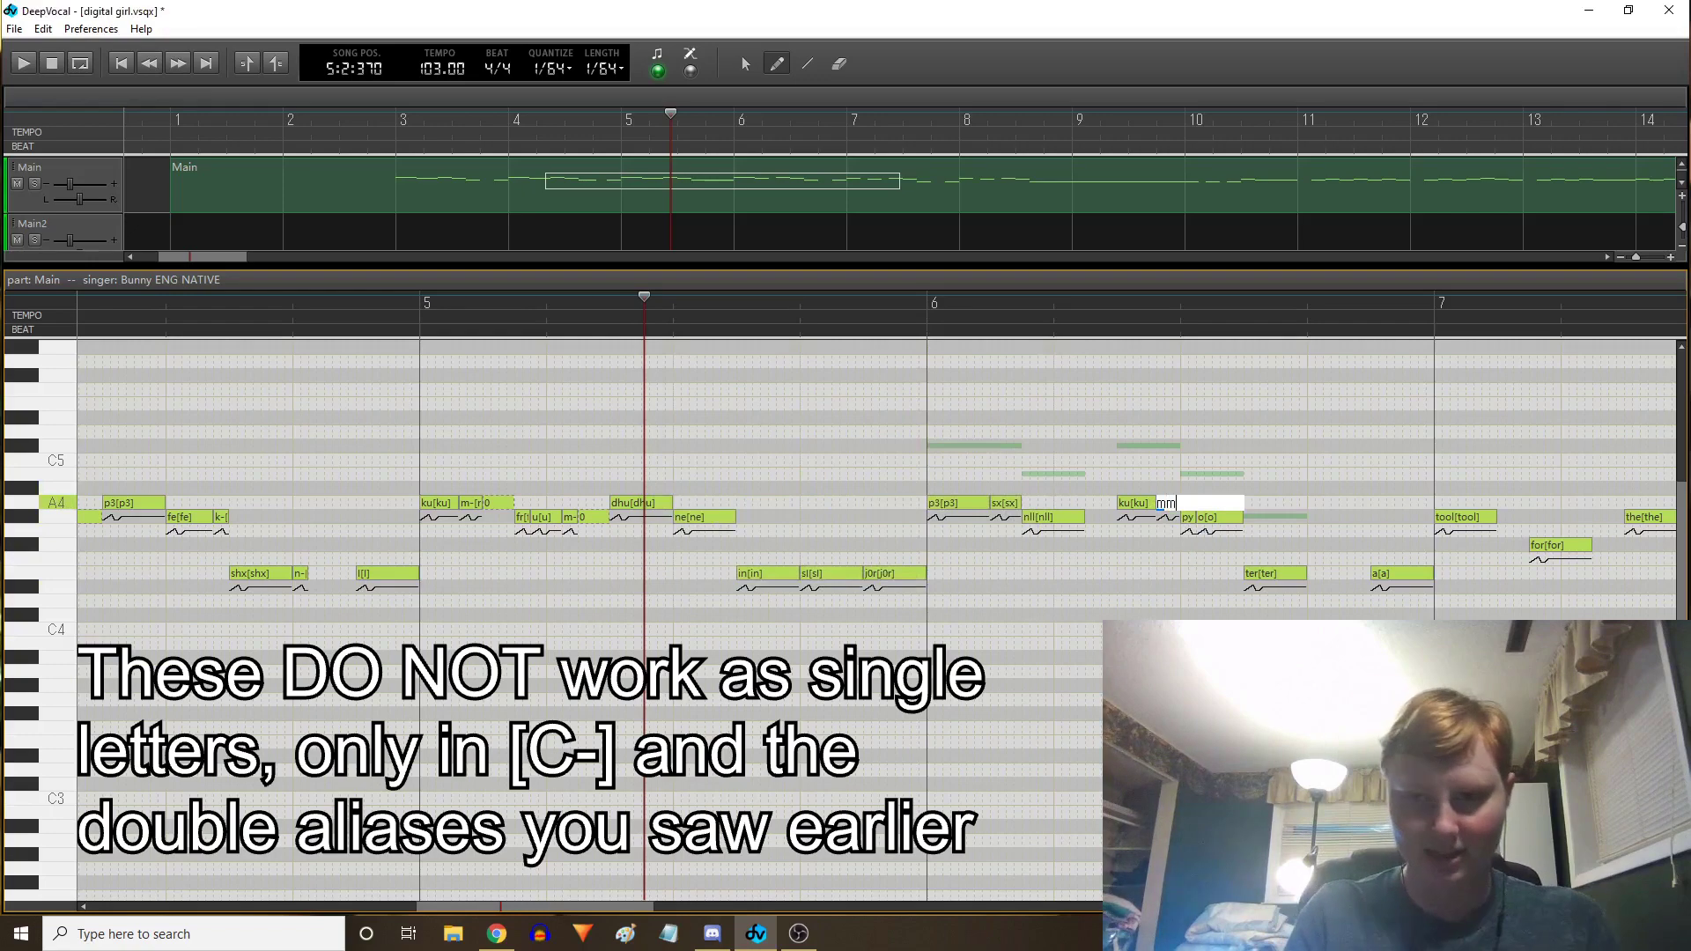
key(Return)
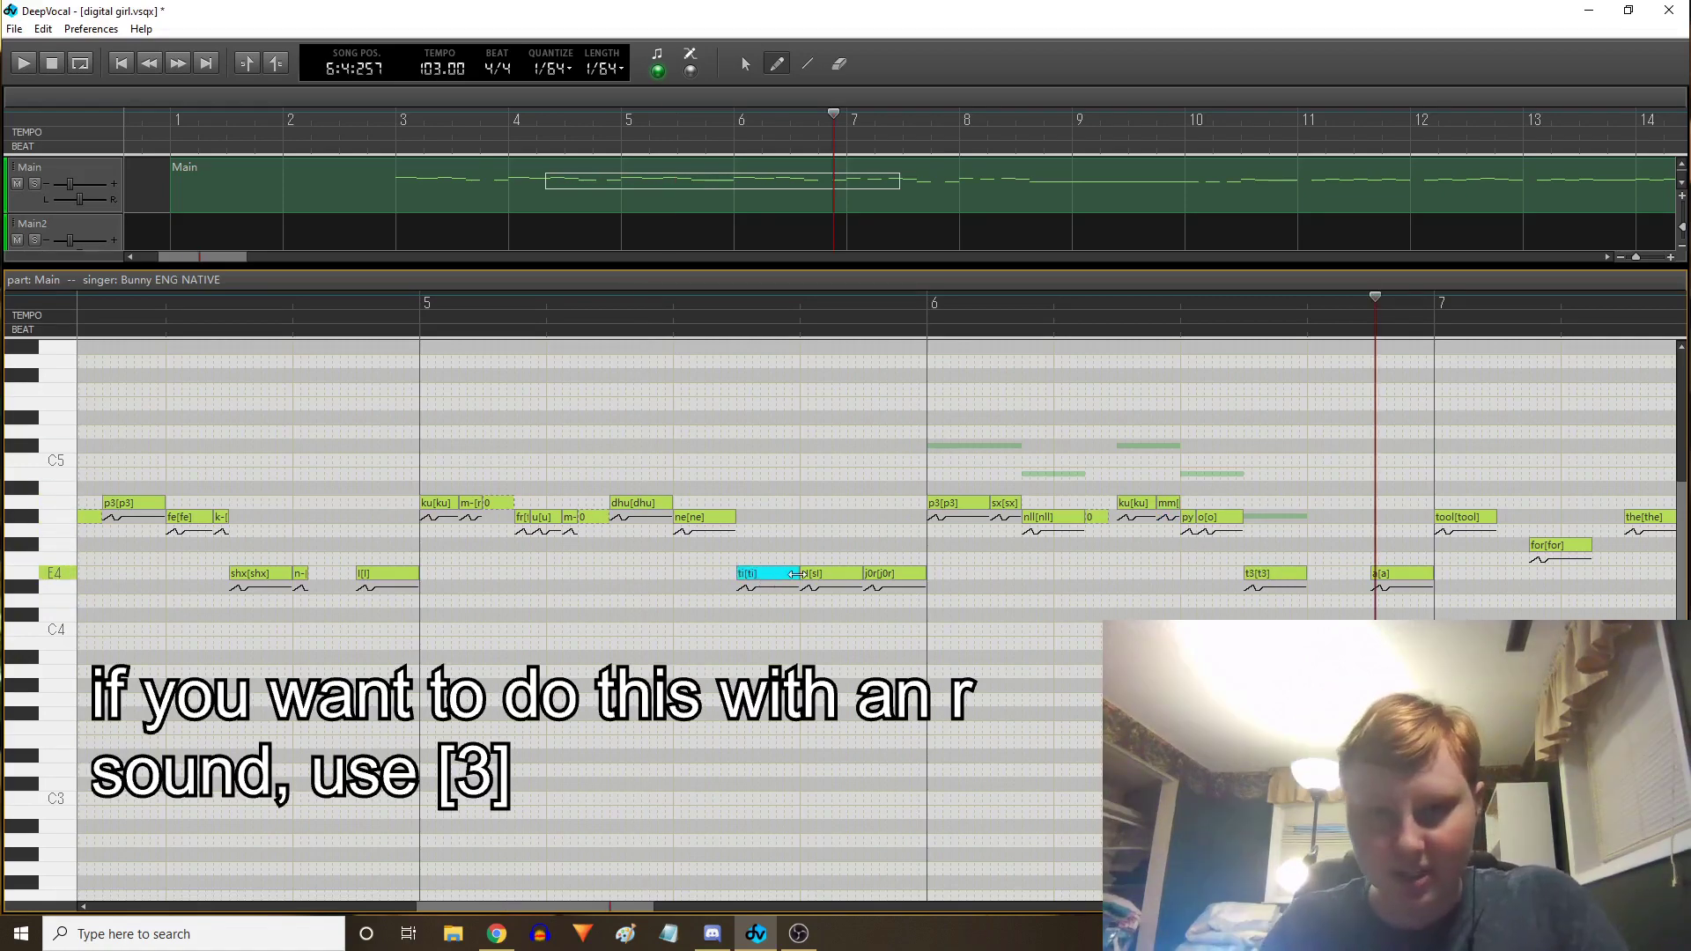
Shorten the "ti" note in bar 5 and insert an "nn" note between it and the sI note
drag(797, 573, 776, 574)
double_click(785, 579)
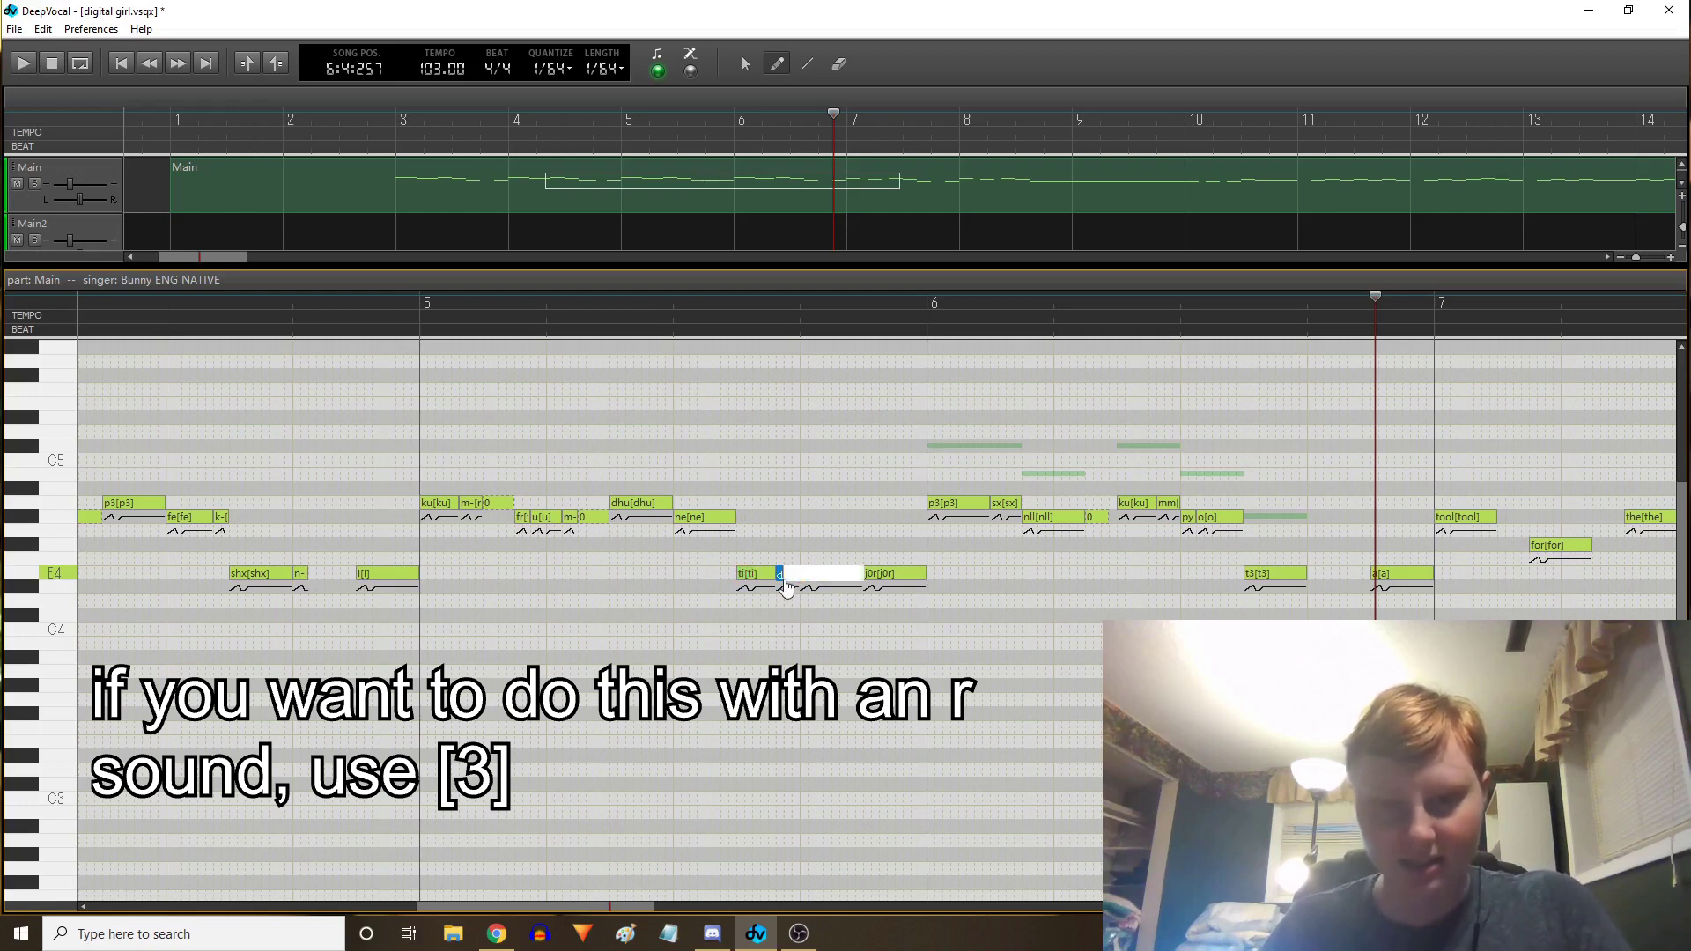
text(r)
key(Return)
Play back the edited lyrics, including the whole vocal line from just before bar 3 into bar 7
key(space)
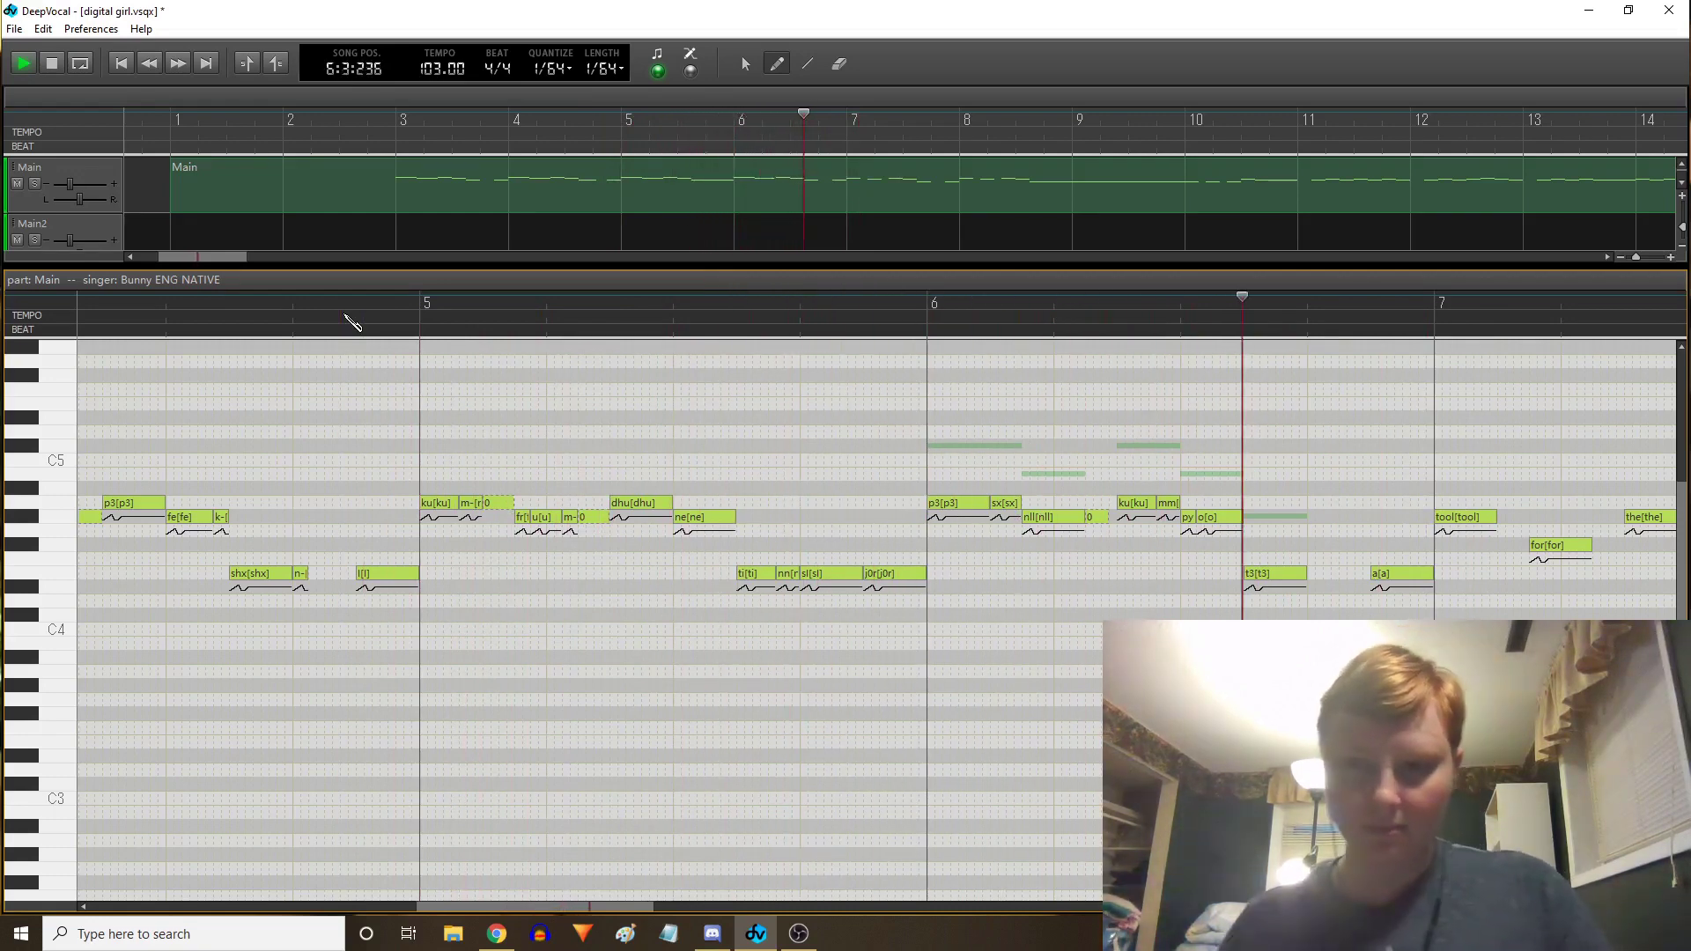
key(space)
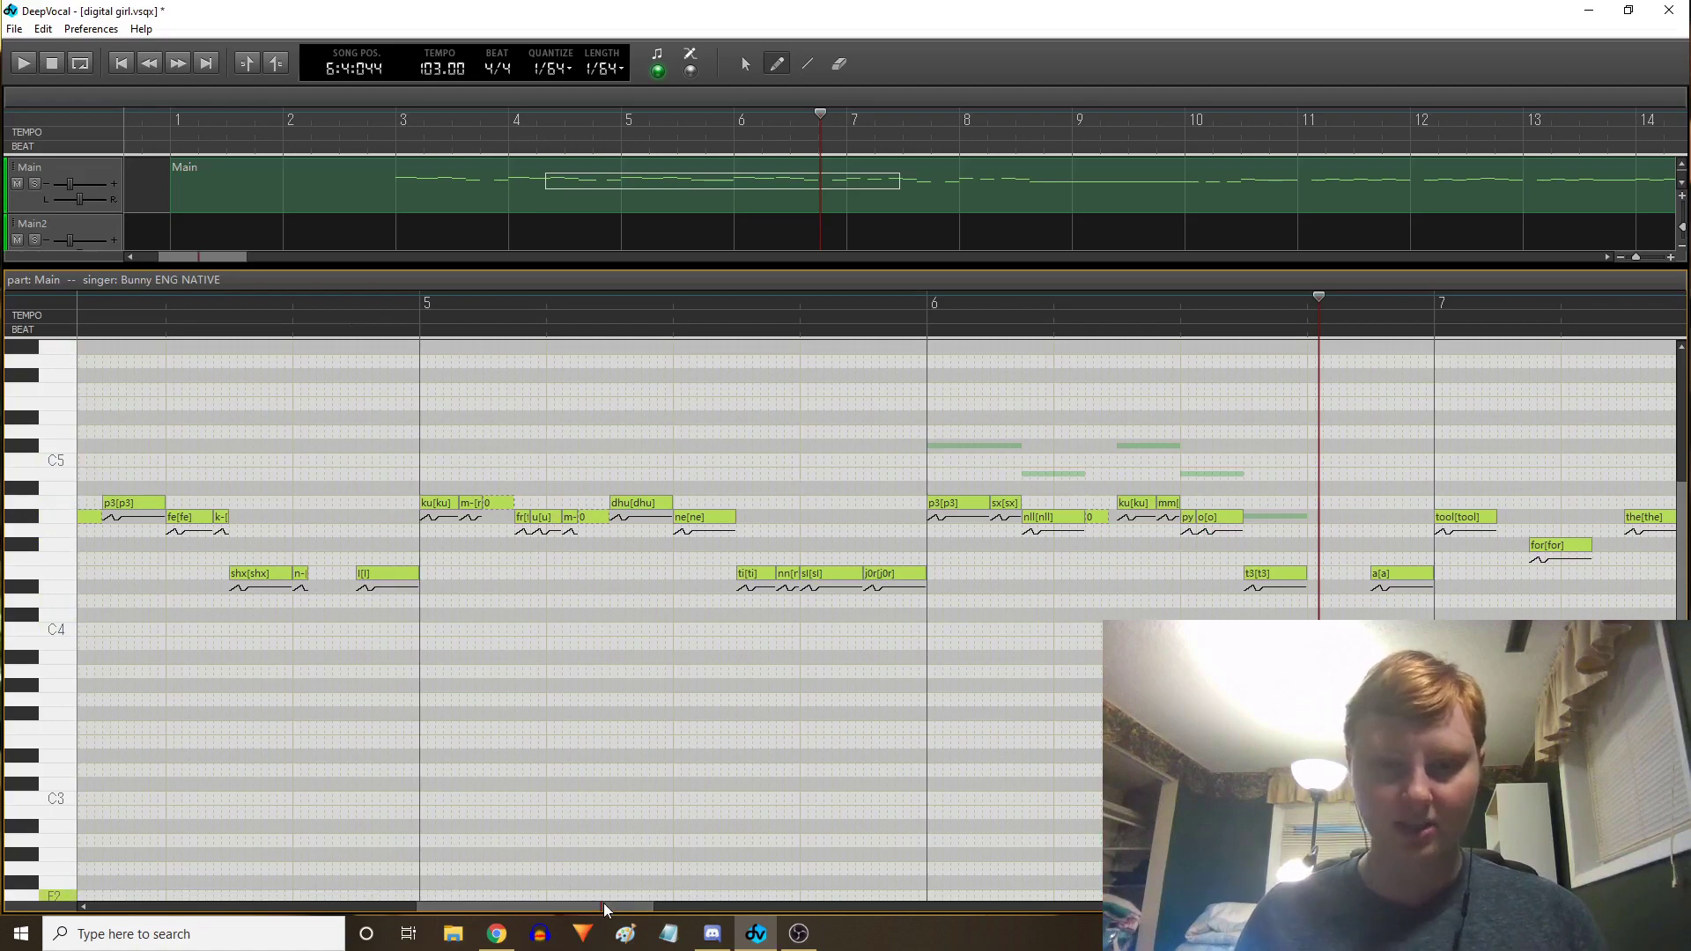
drag(604, 907, 492, 925)
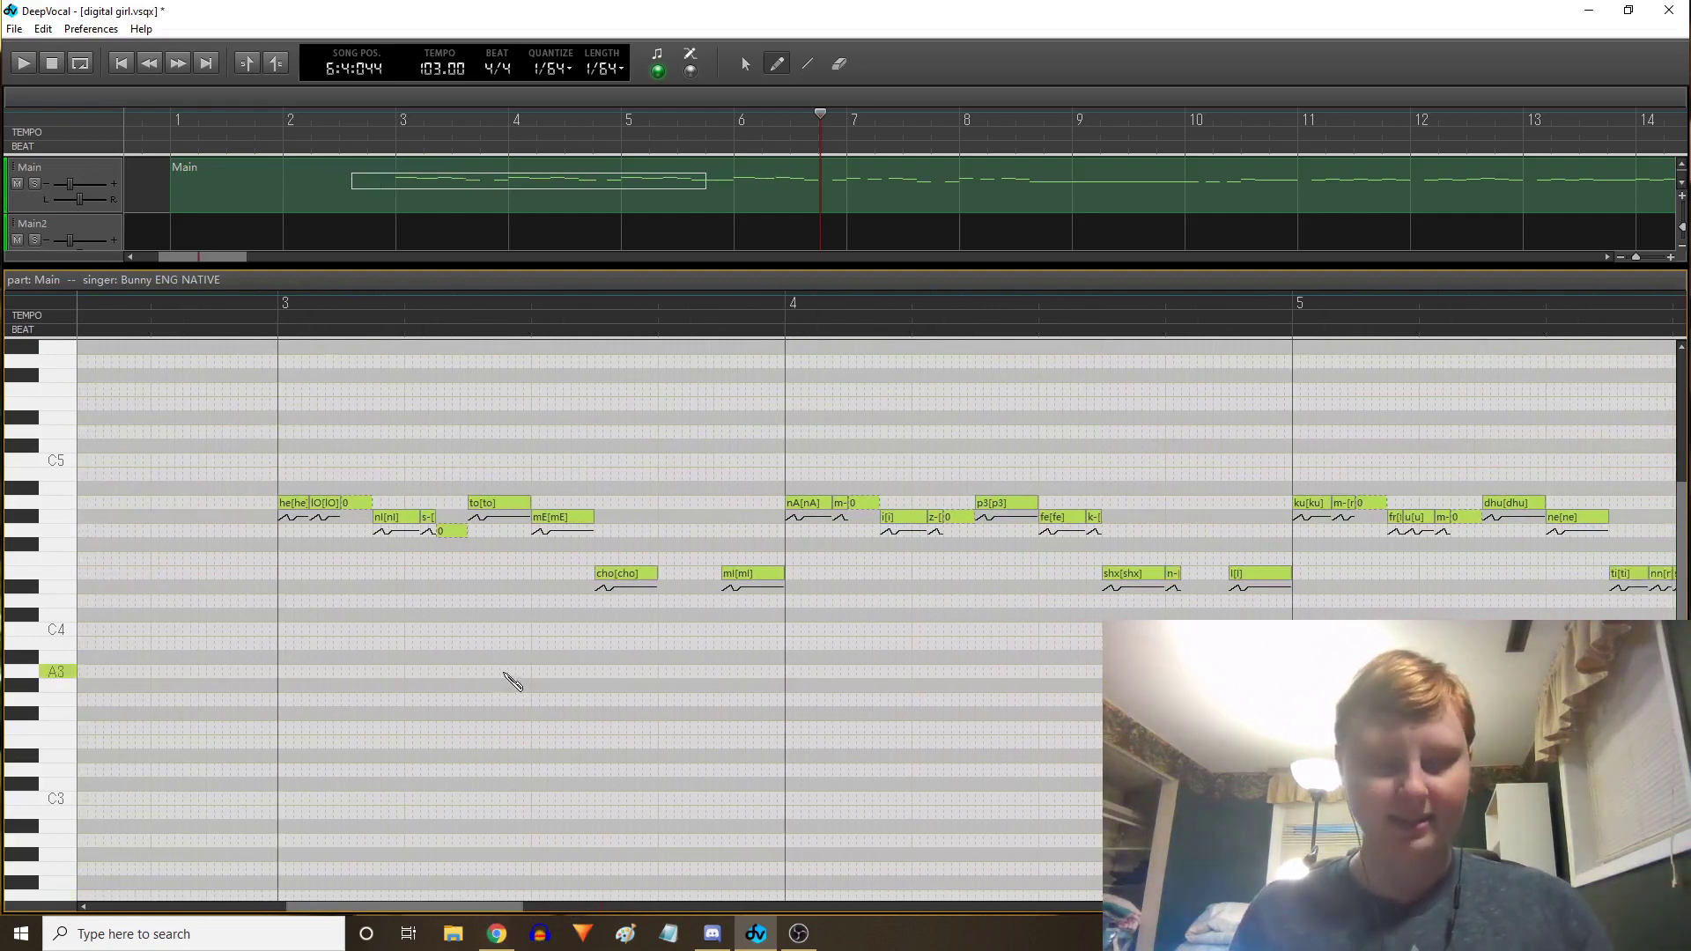
click(229, 316)
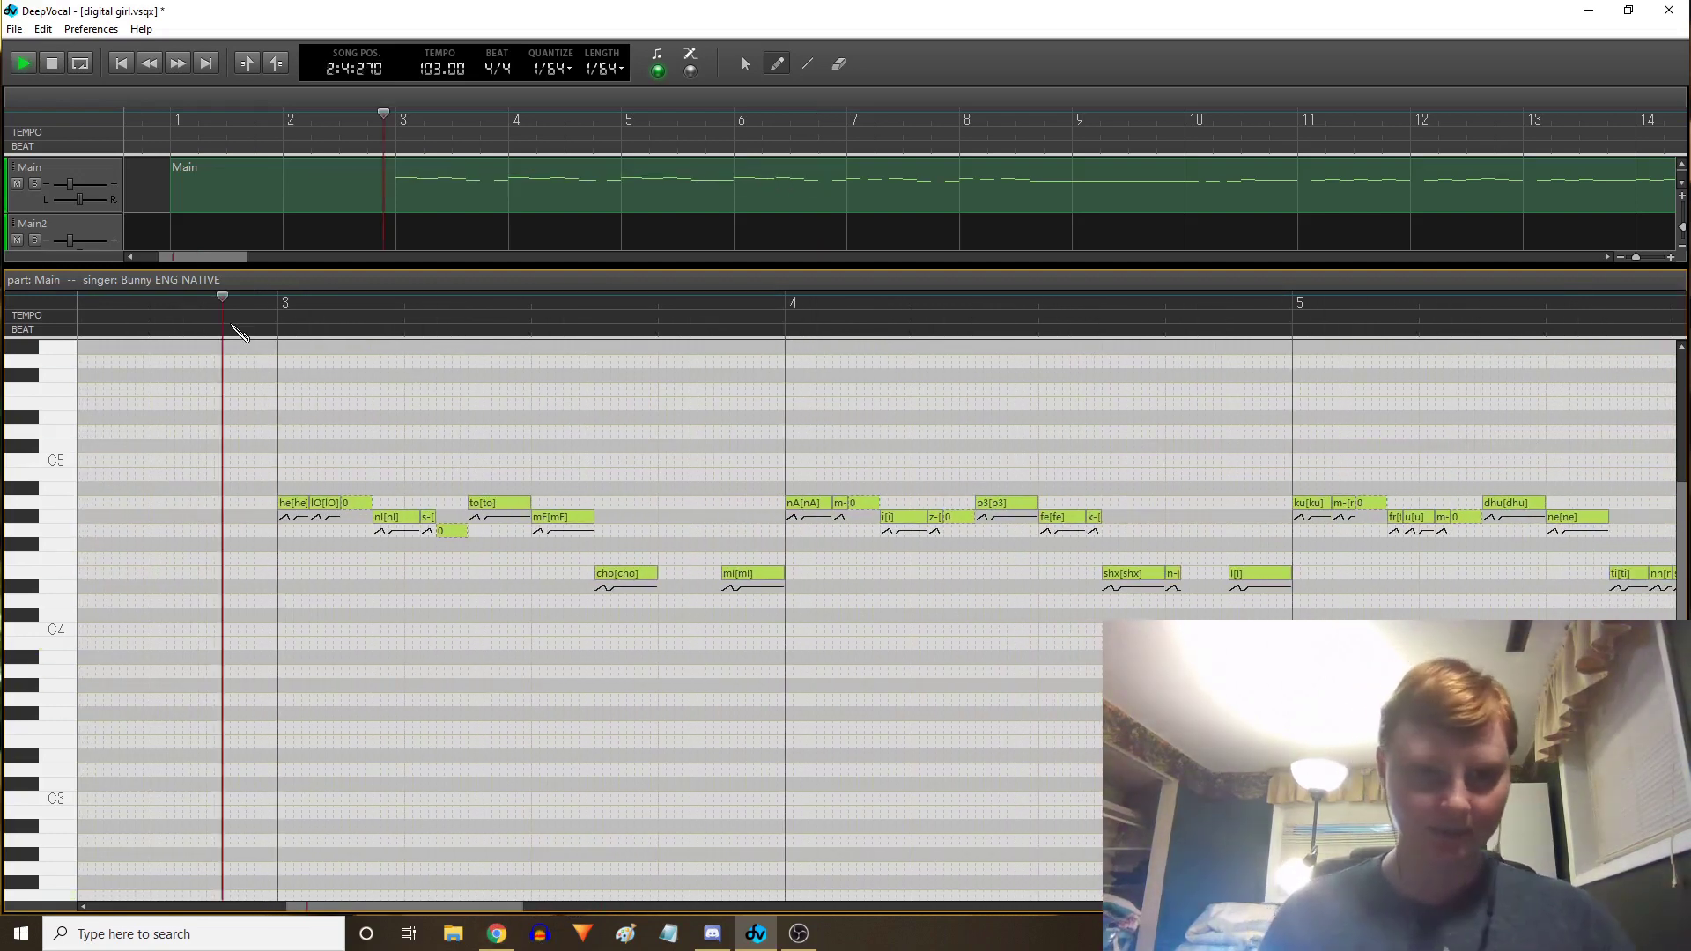
key(space)
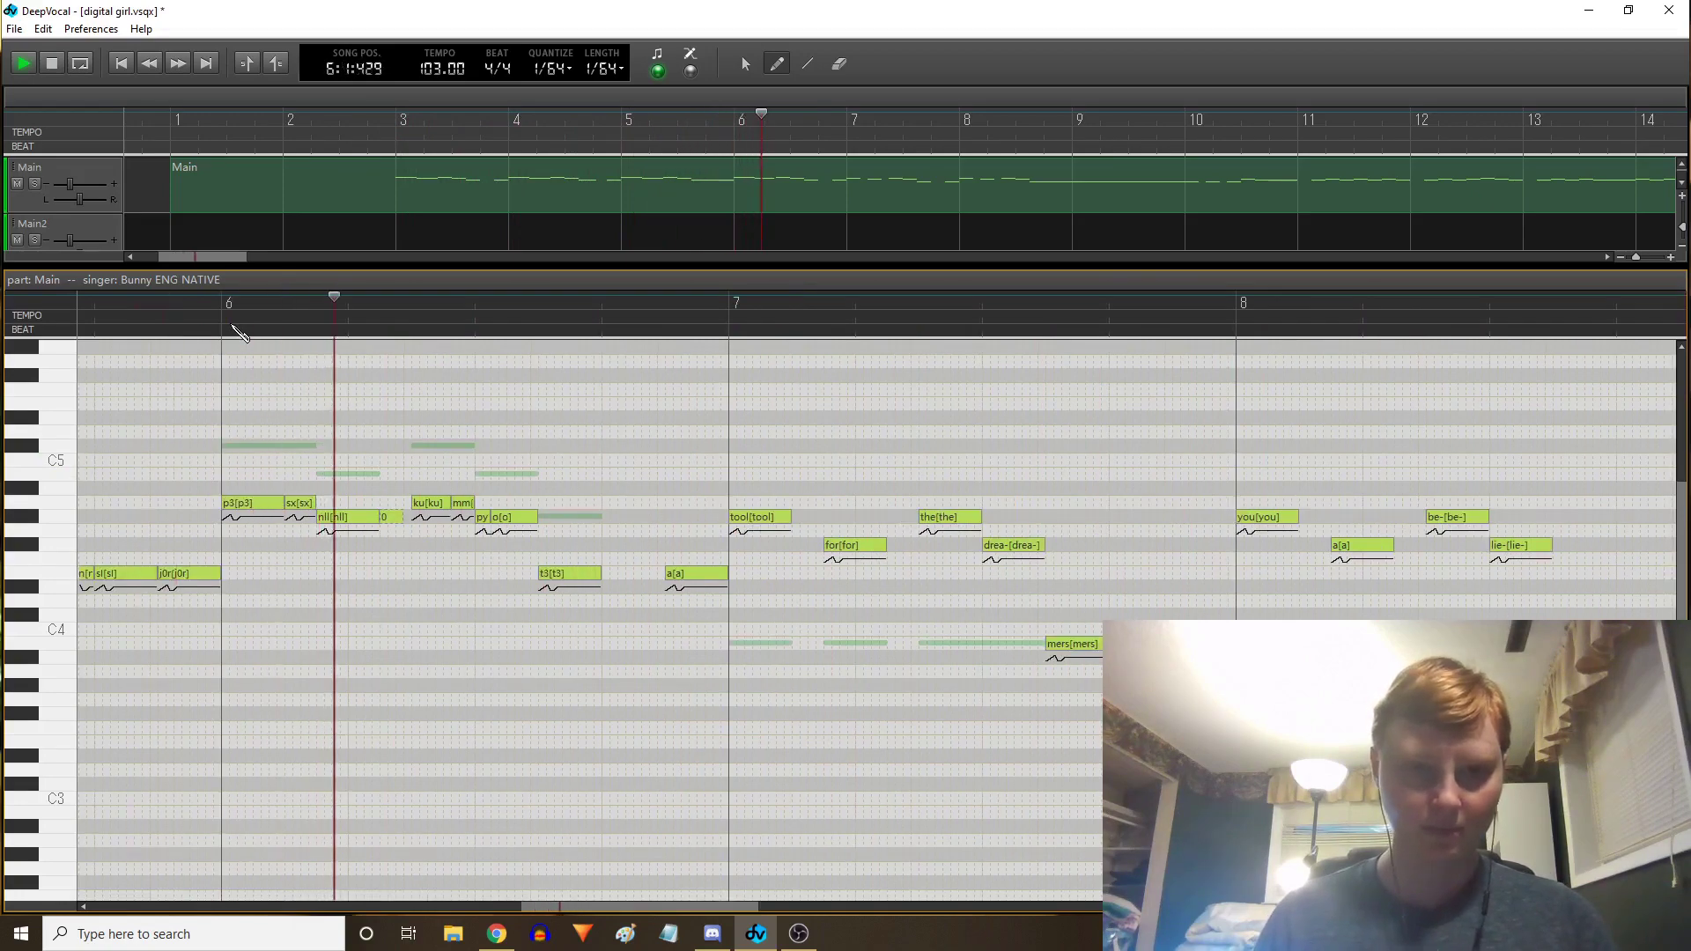
key(space)
Add two adjacent "I" notes at the start of bar 2, on Bb4 and A4, and play them back
drag(622, 907, 566, 907)
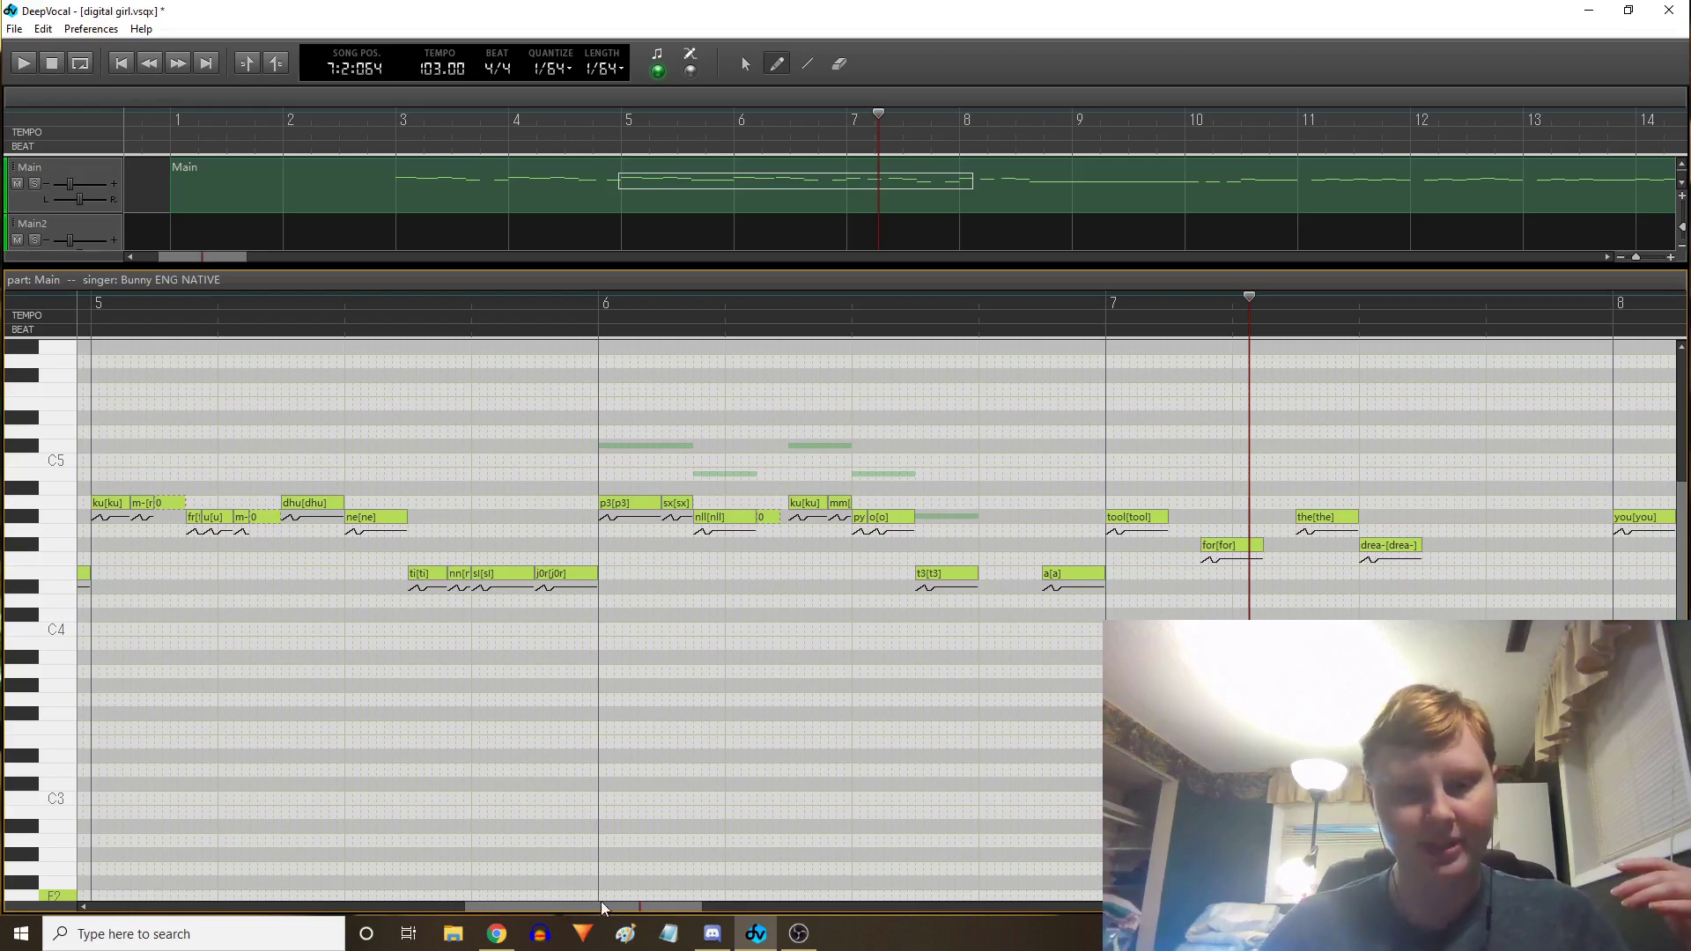
drag(601, 901, 314, 845)
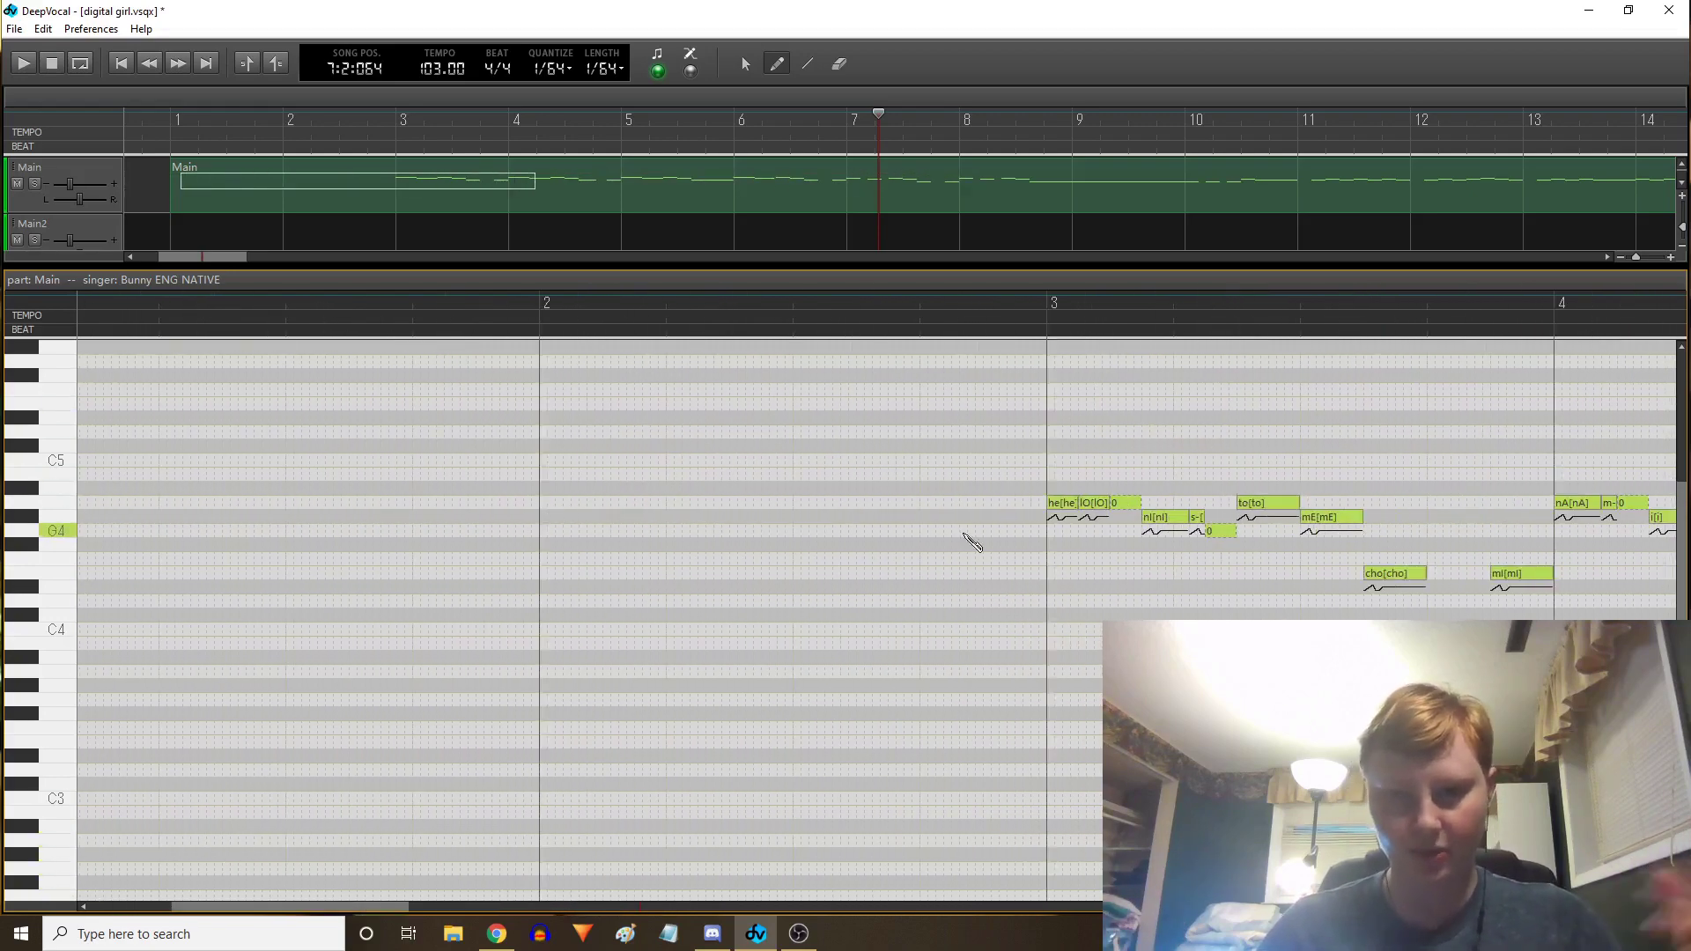
drag(541, 495, 665, 509)
double_click(564, 492)
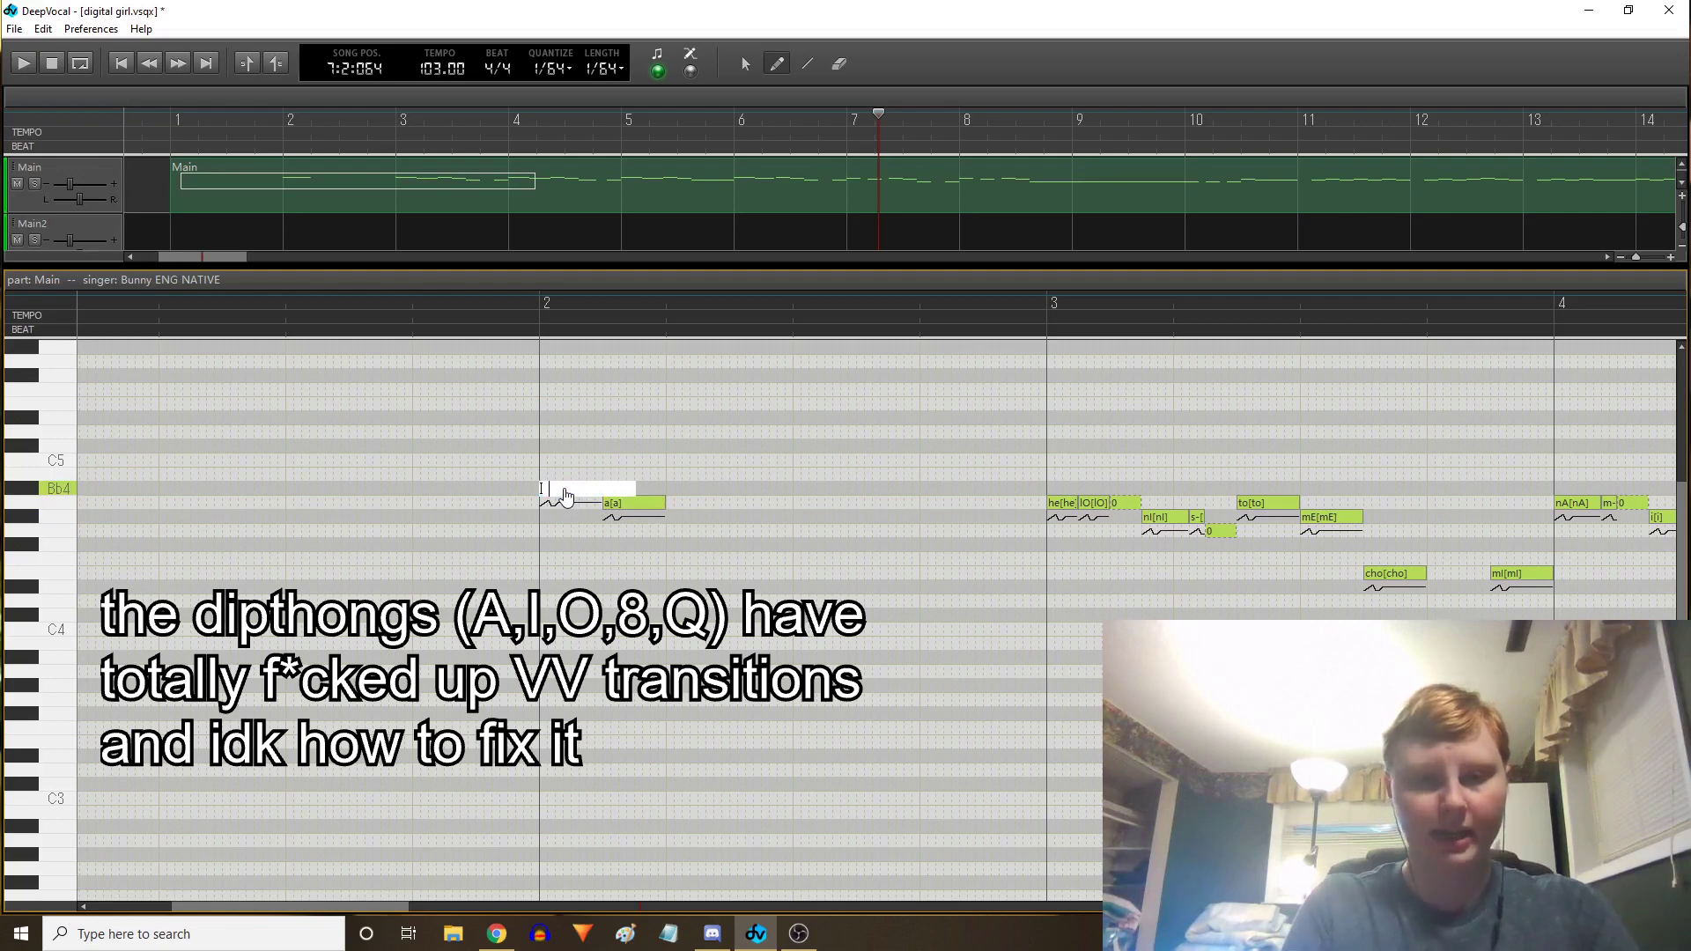
text(i i)
key(Return)
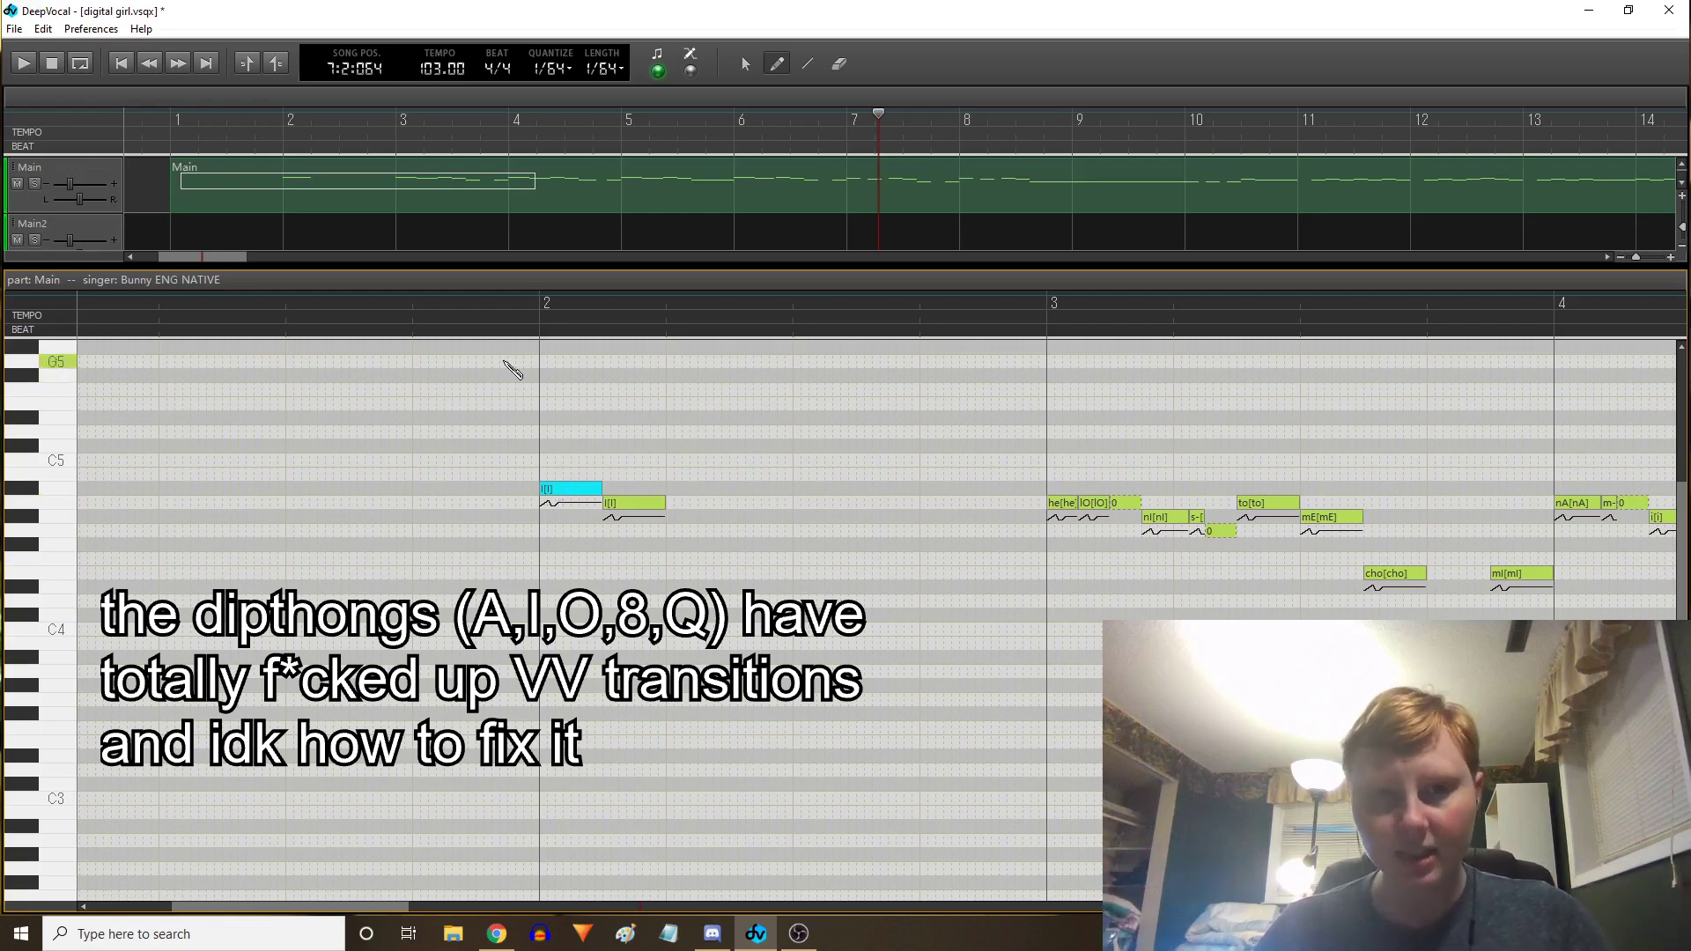
click(494, 319)
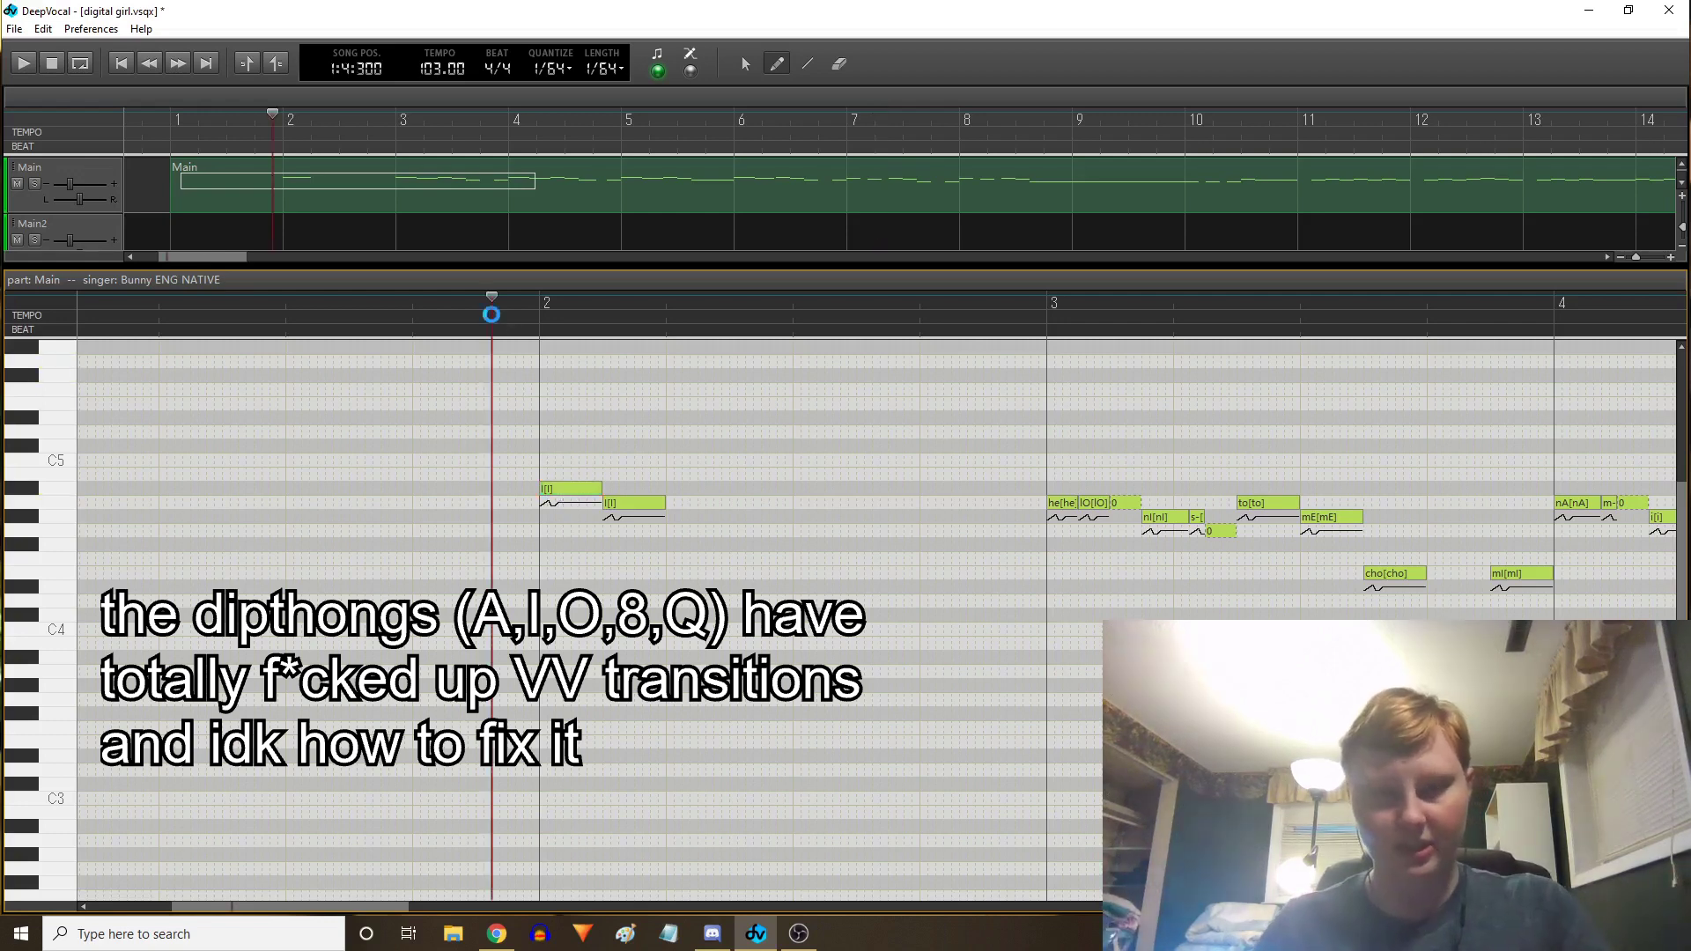
key(space)
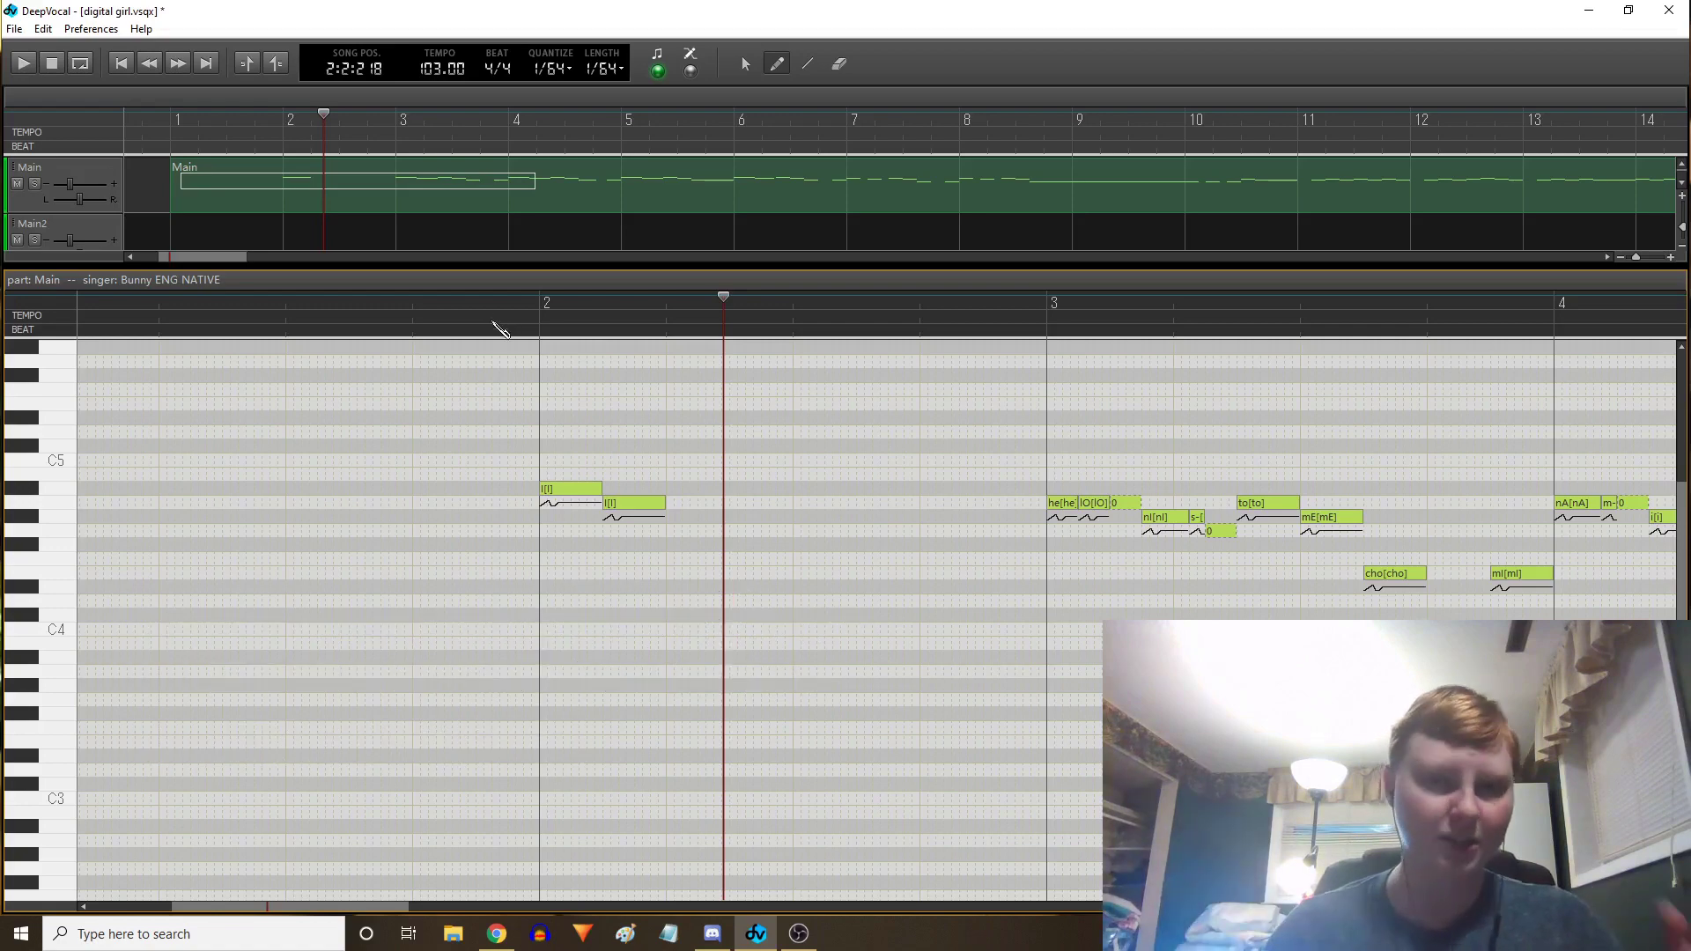
Change the lyric of the first note in bar 2 to "8" and play back the pair to hear the vowel transition
double_click(616, 517)
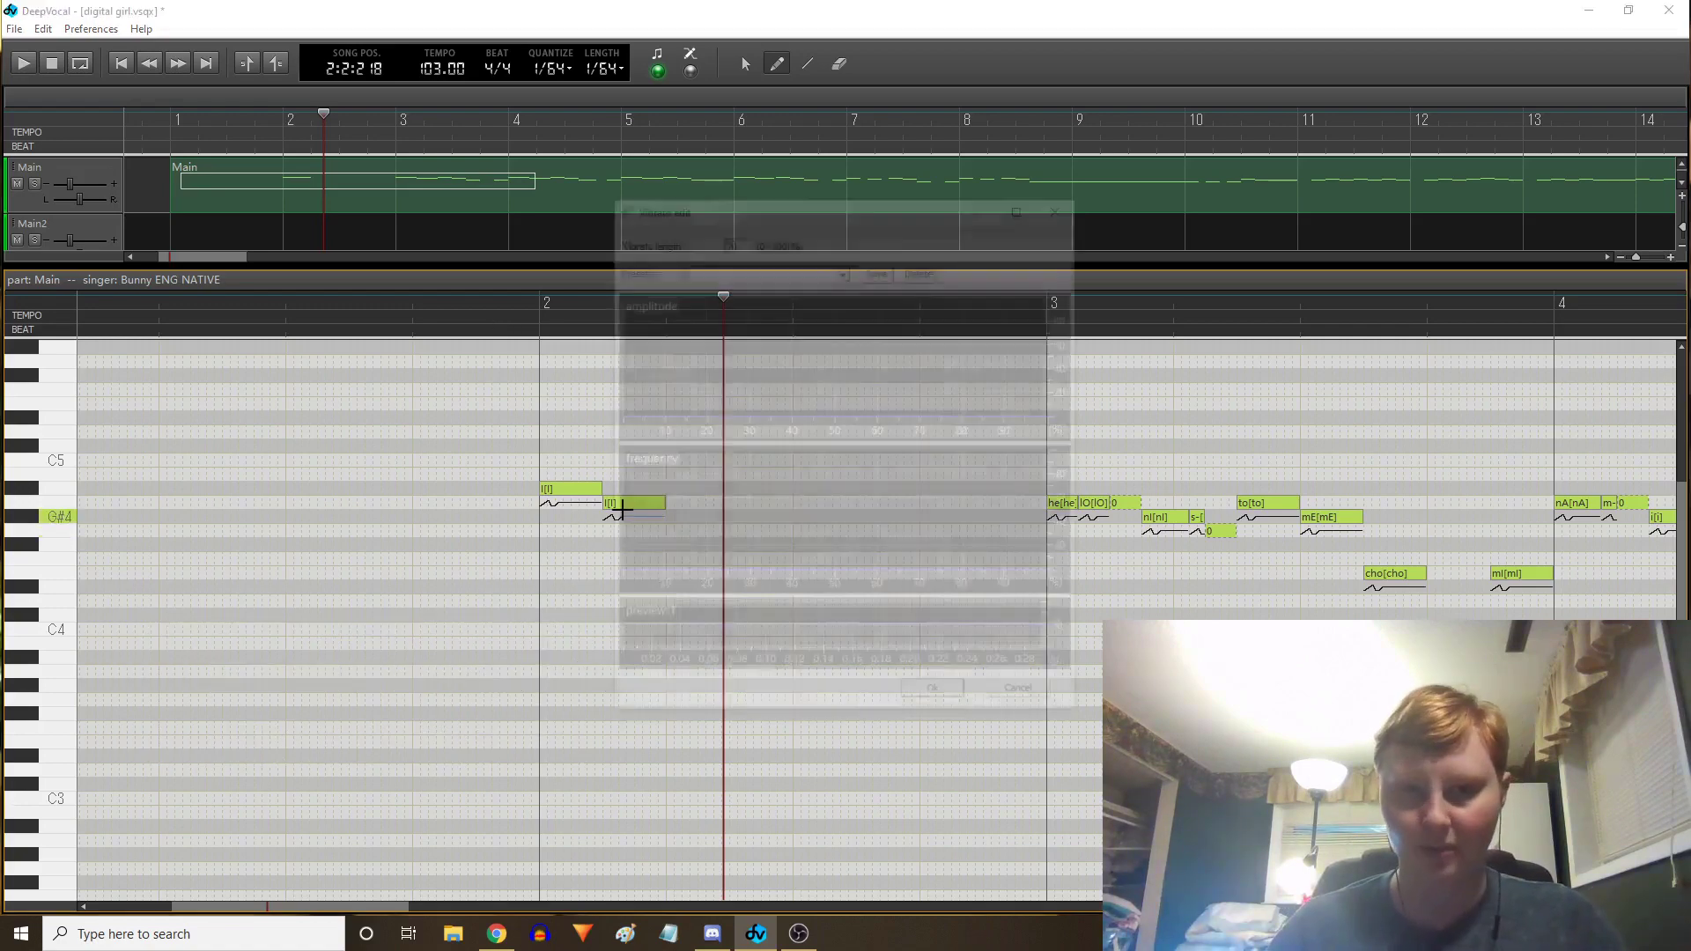
click(1039, 698)
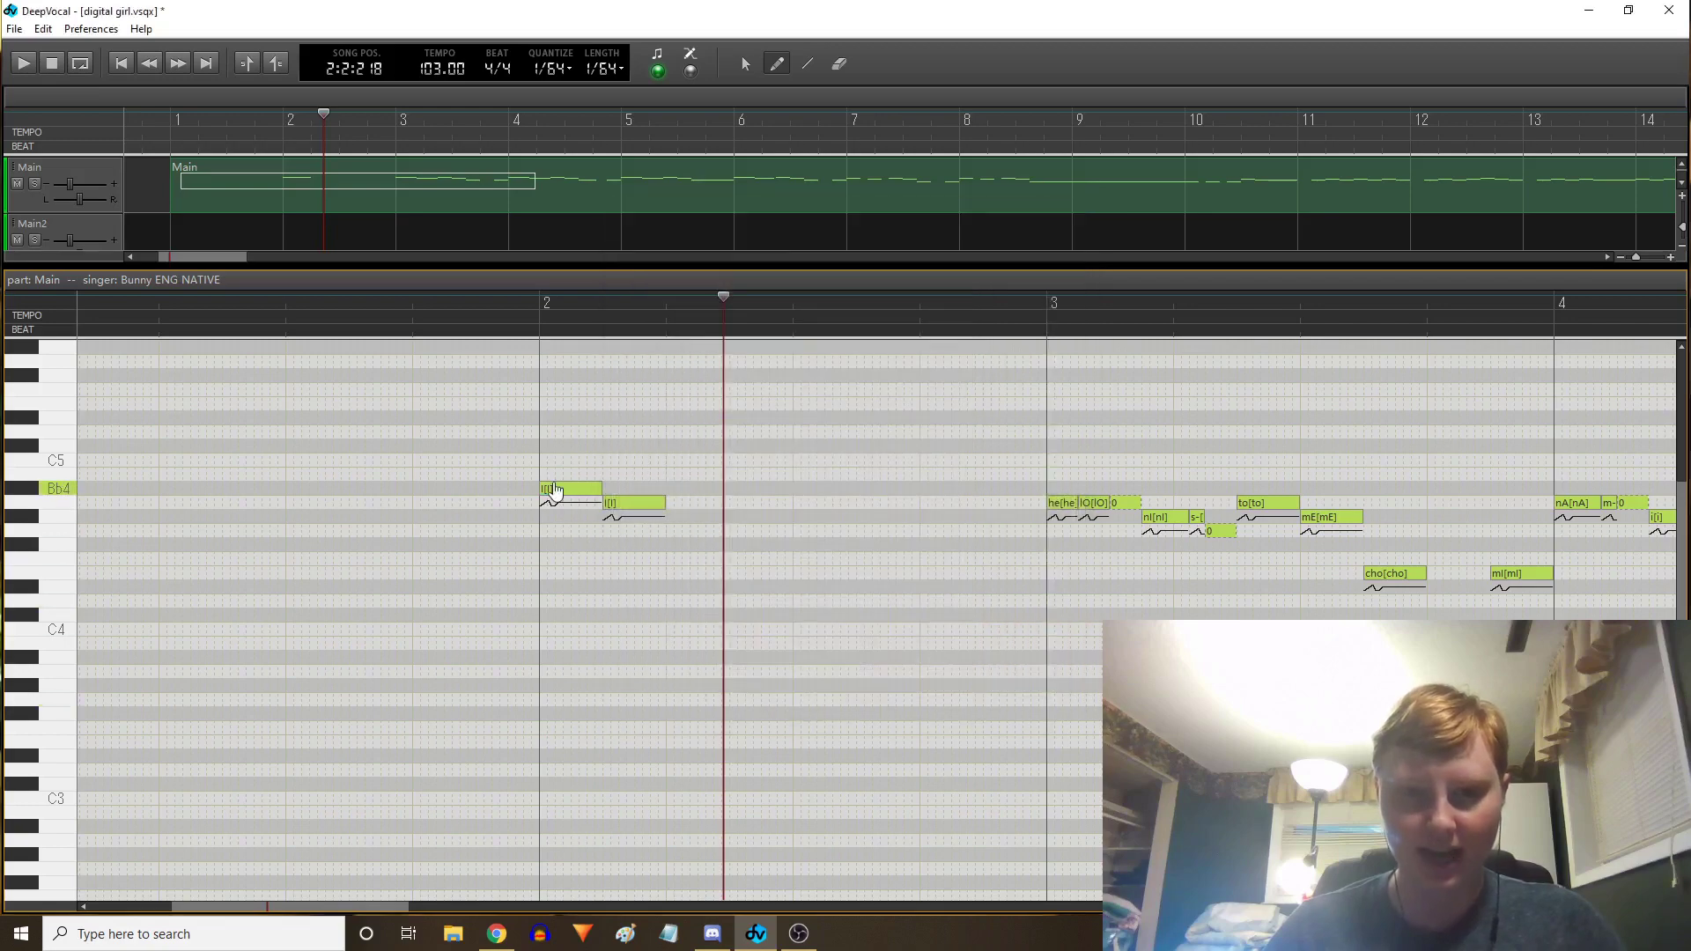
click(473, 326)
key(space)
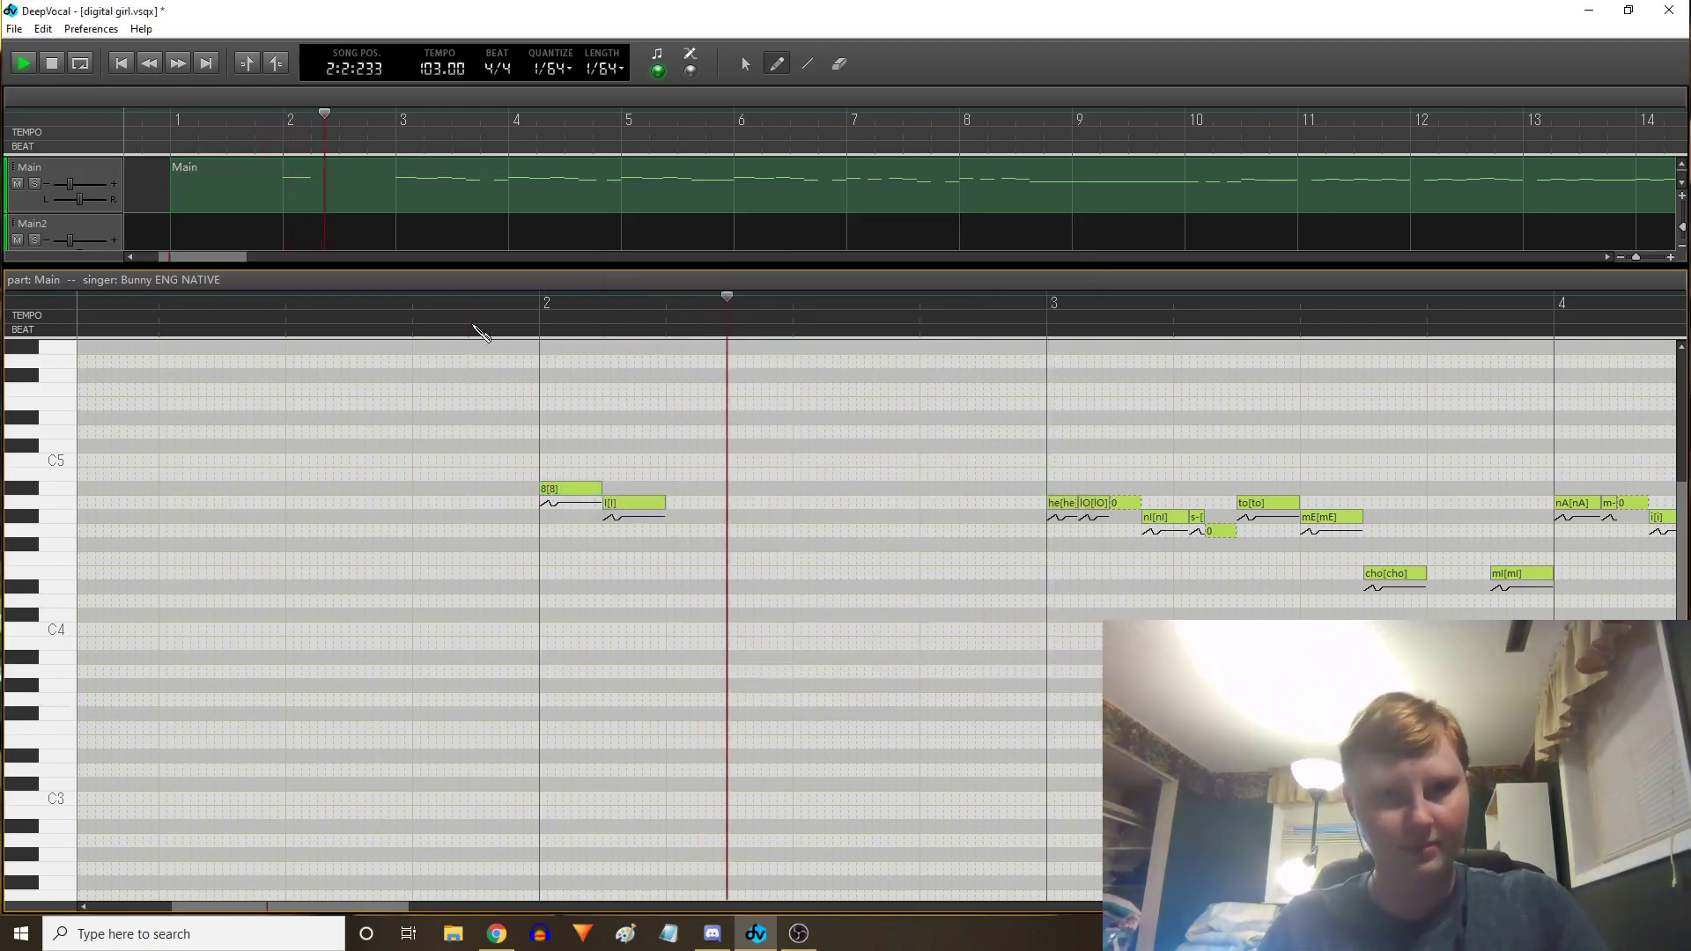
key(space)
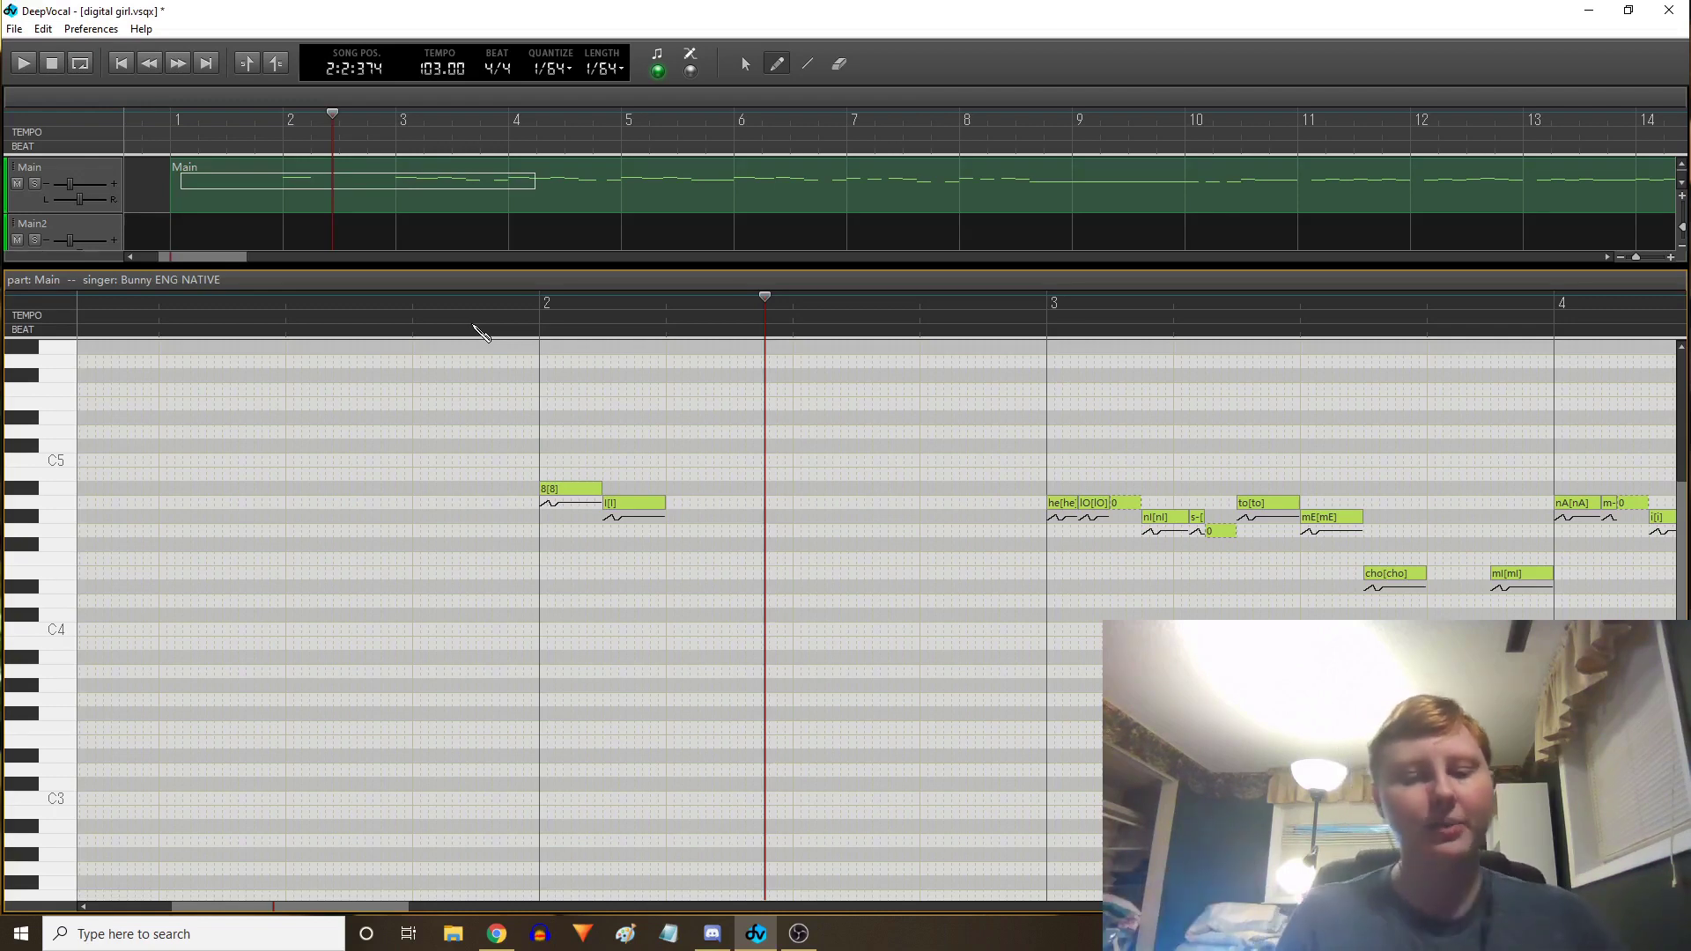
Display the phoneme timing, shift the 8 note's inner timing markers earlier, and replay the pair from just before bar 2 after adjusting
key(Tab)
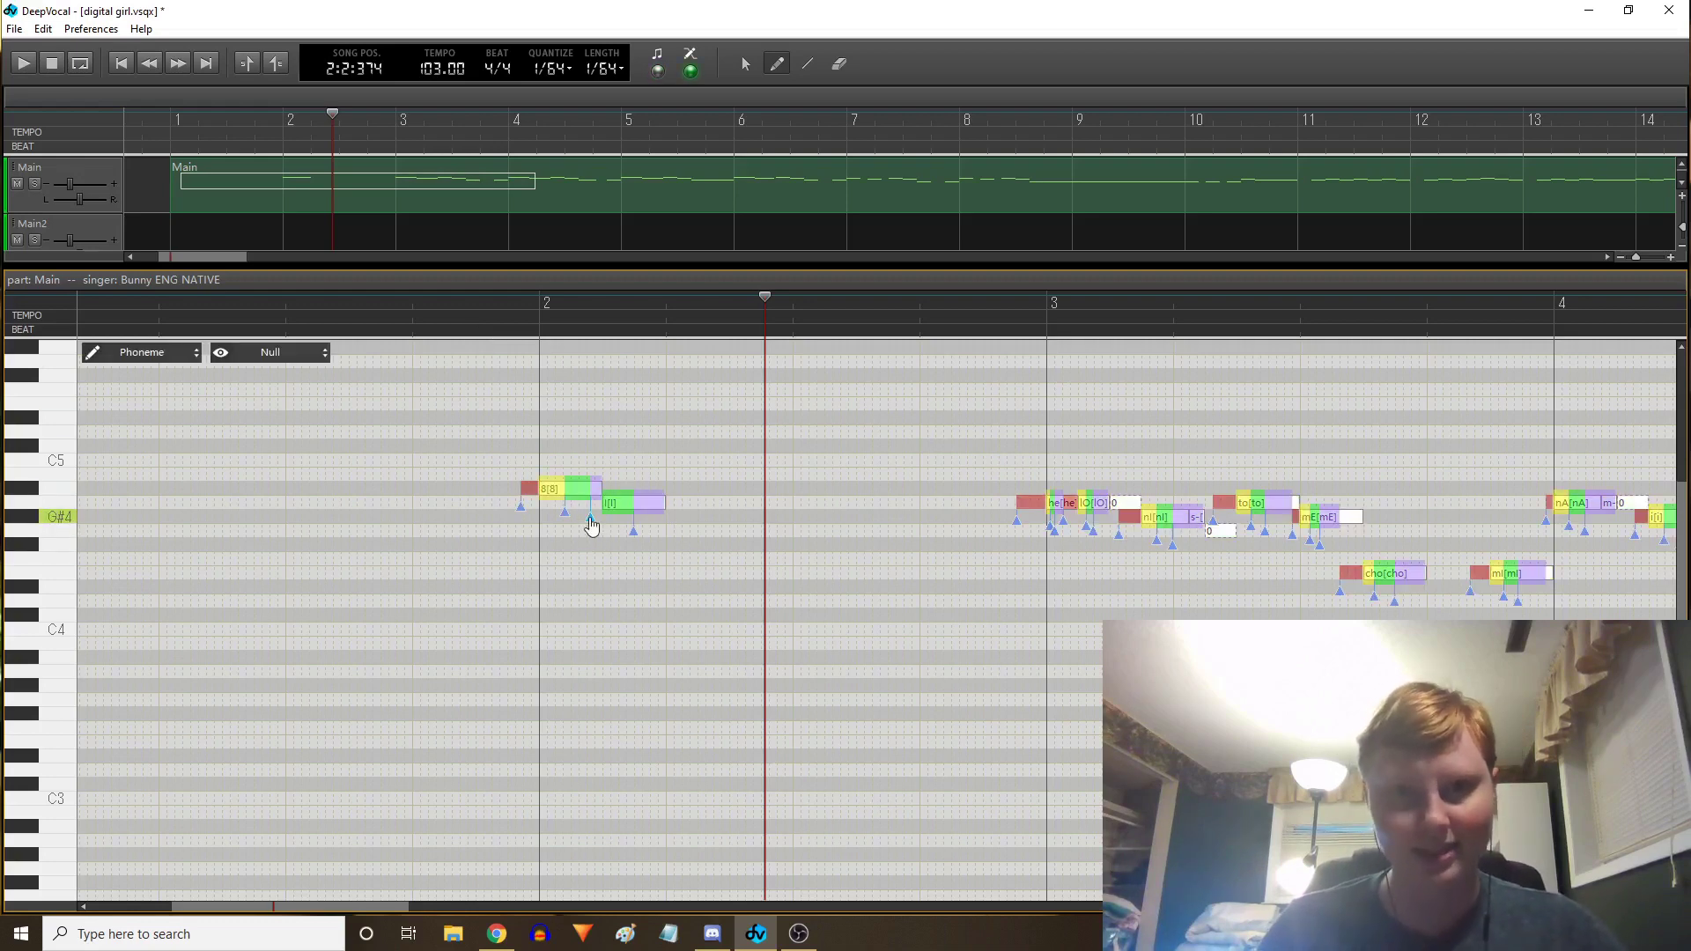
click(181, 354)
click(601, 665)
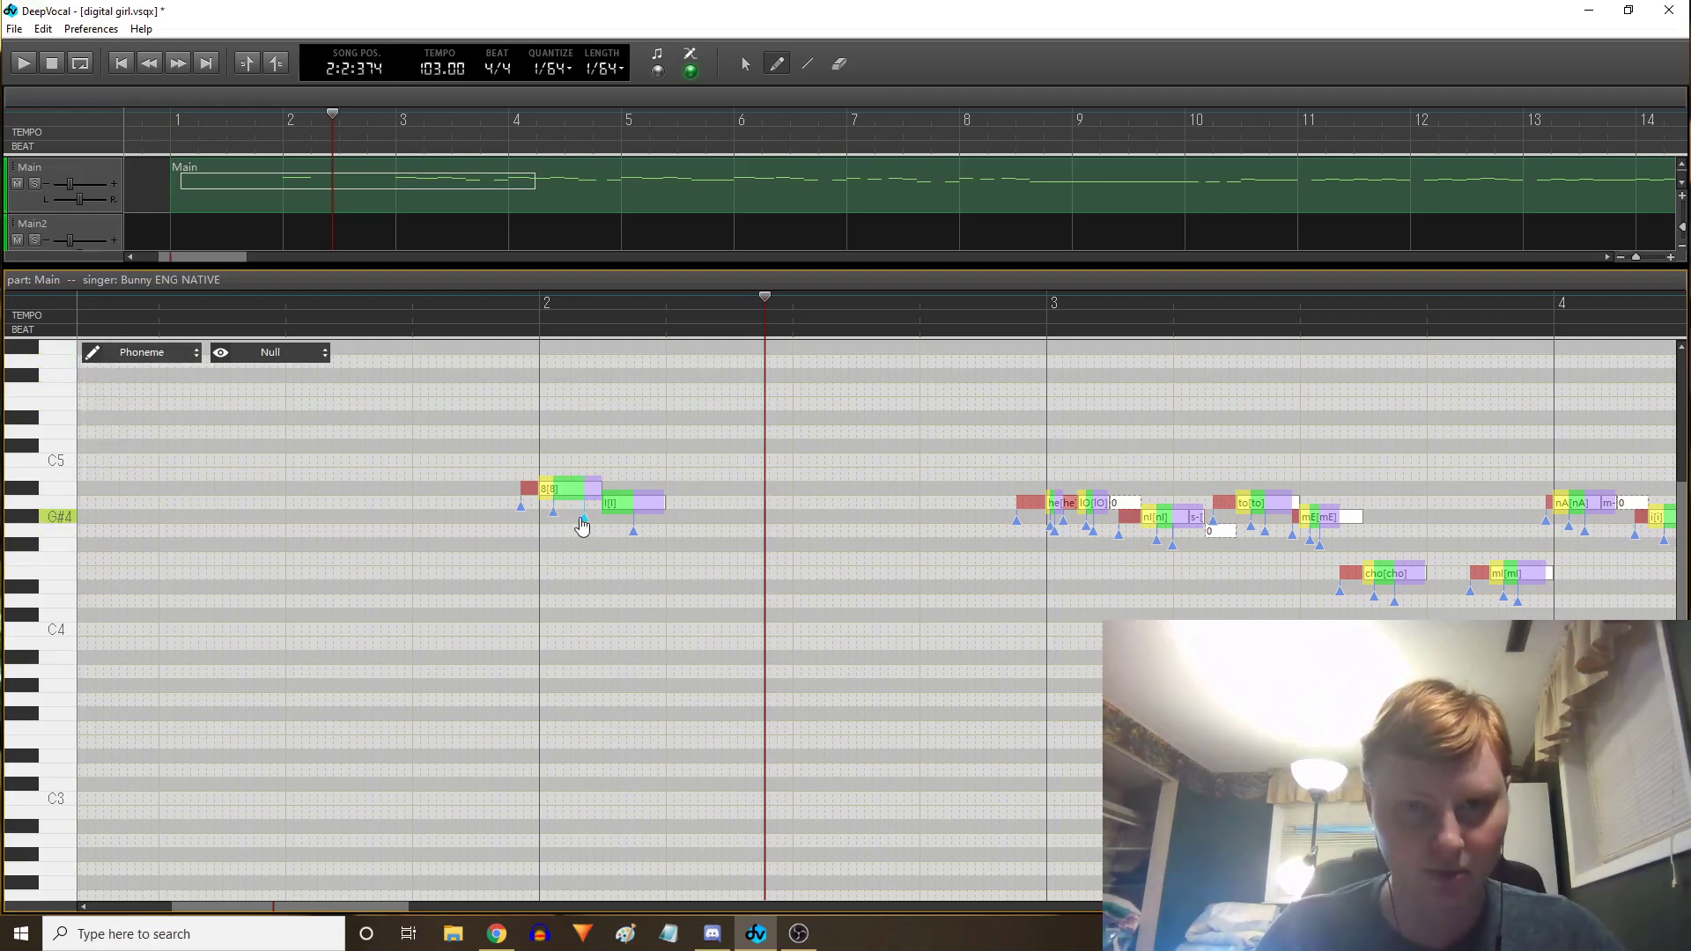
click(487, 344)
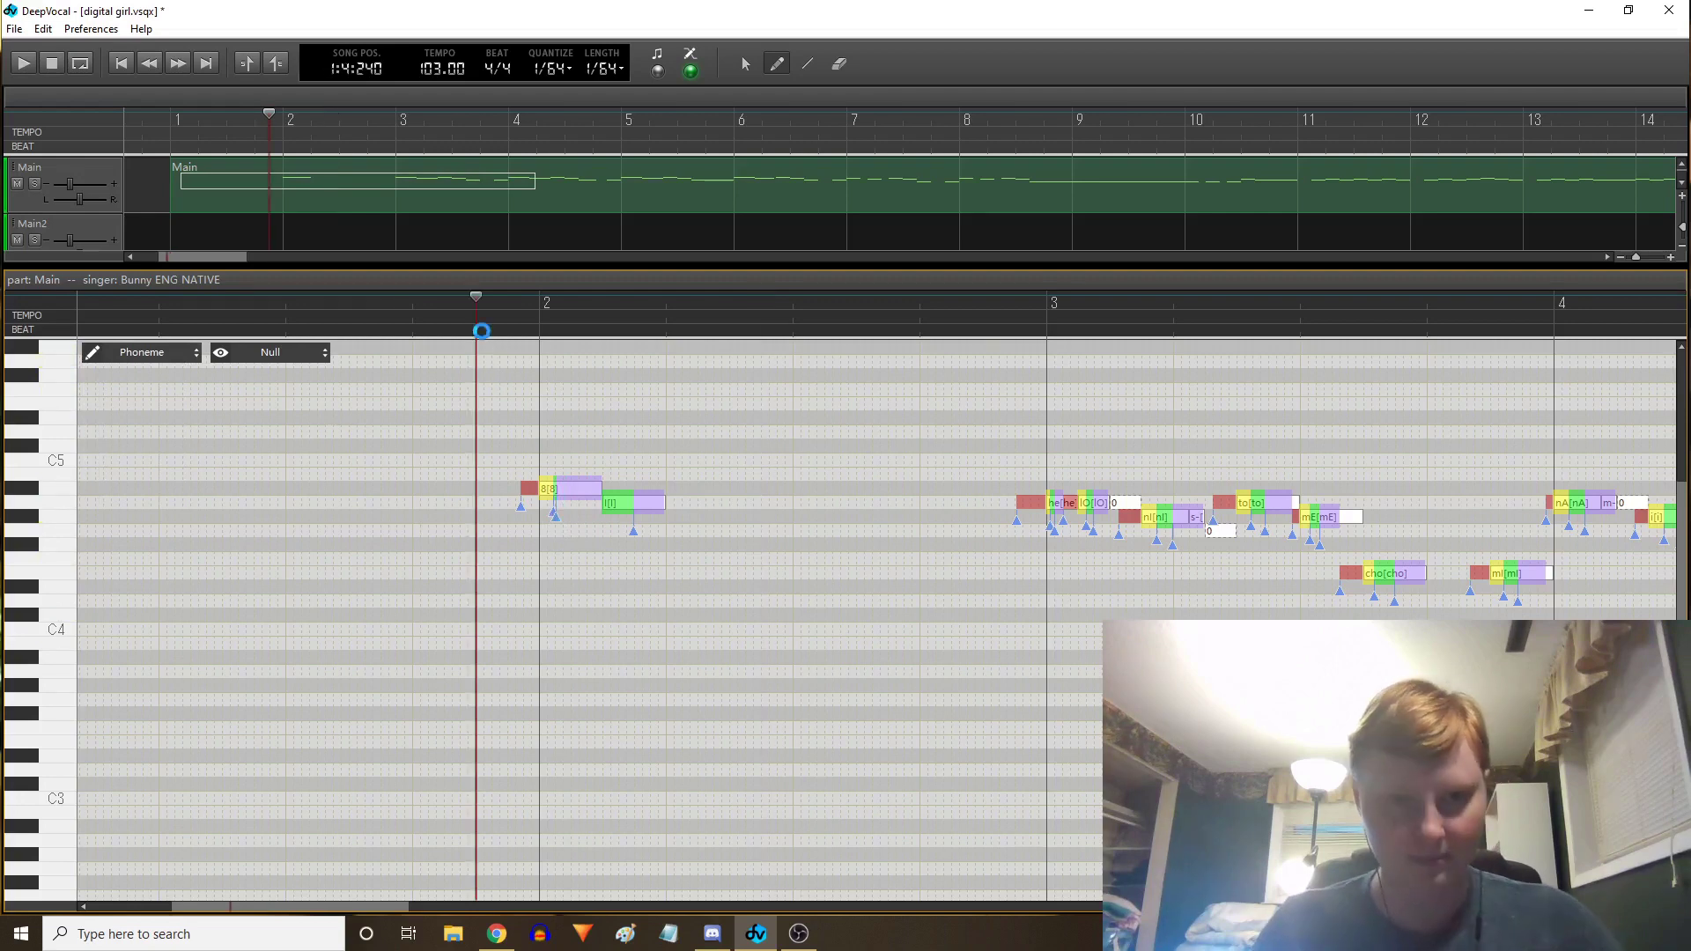
key(space)
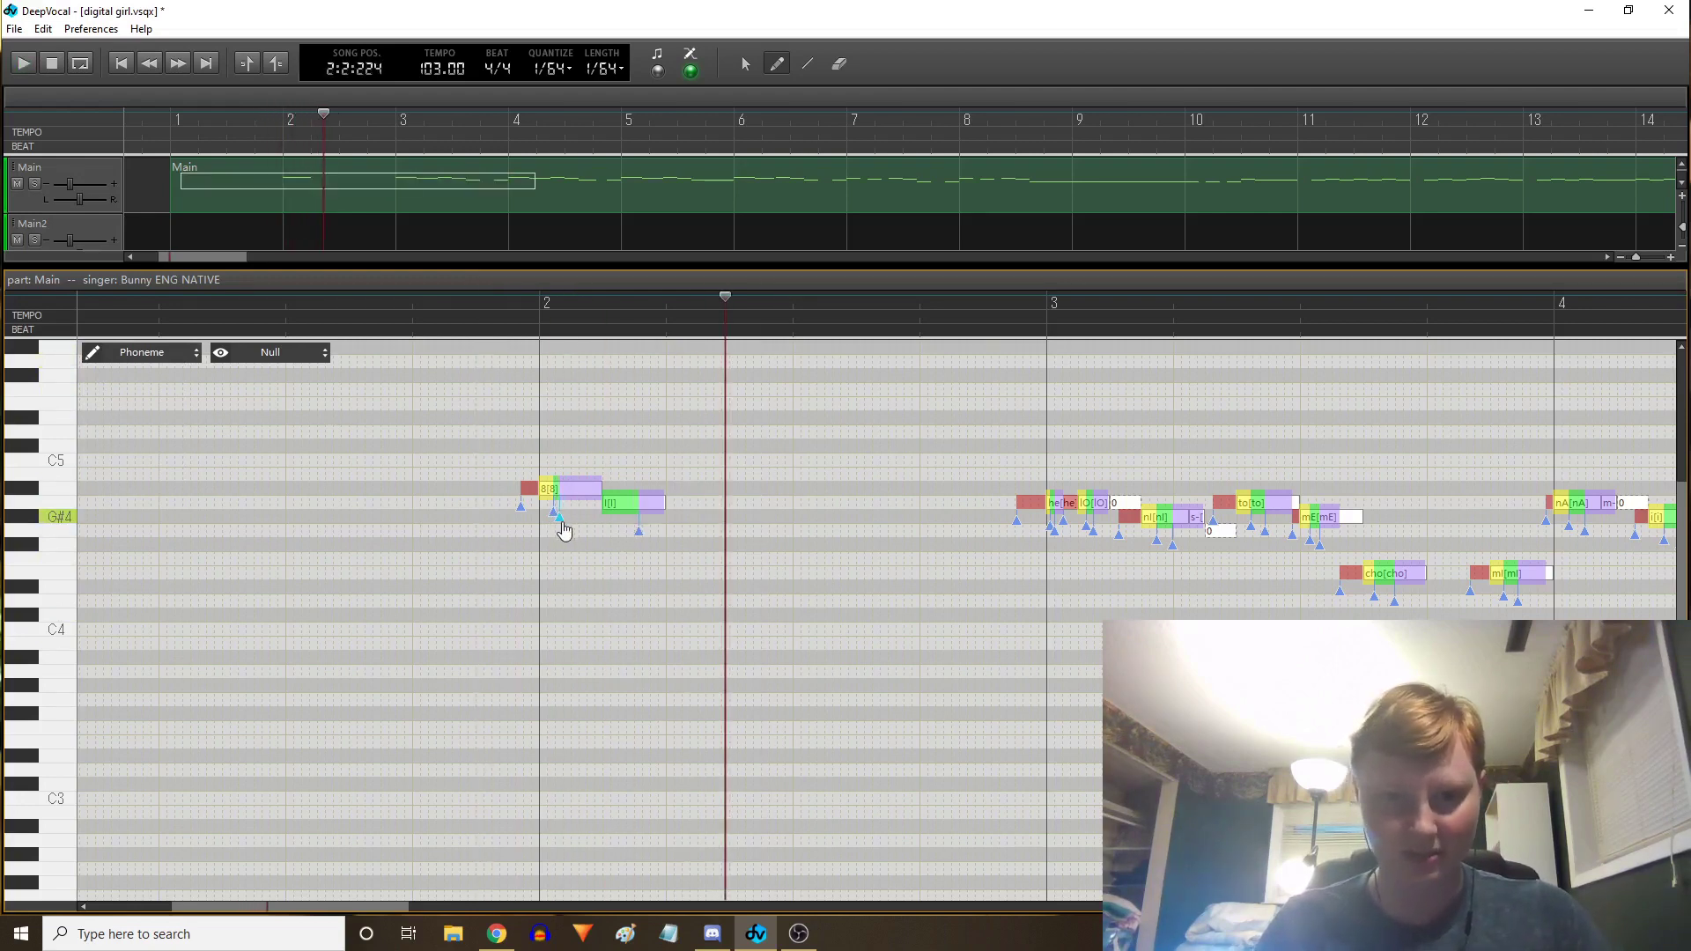
click(487, 342)
key(space)
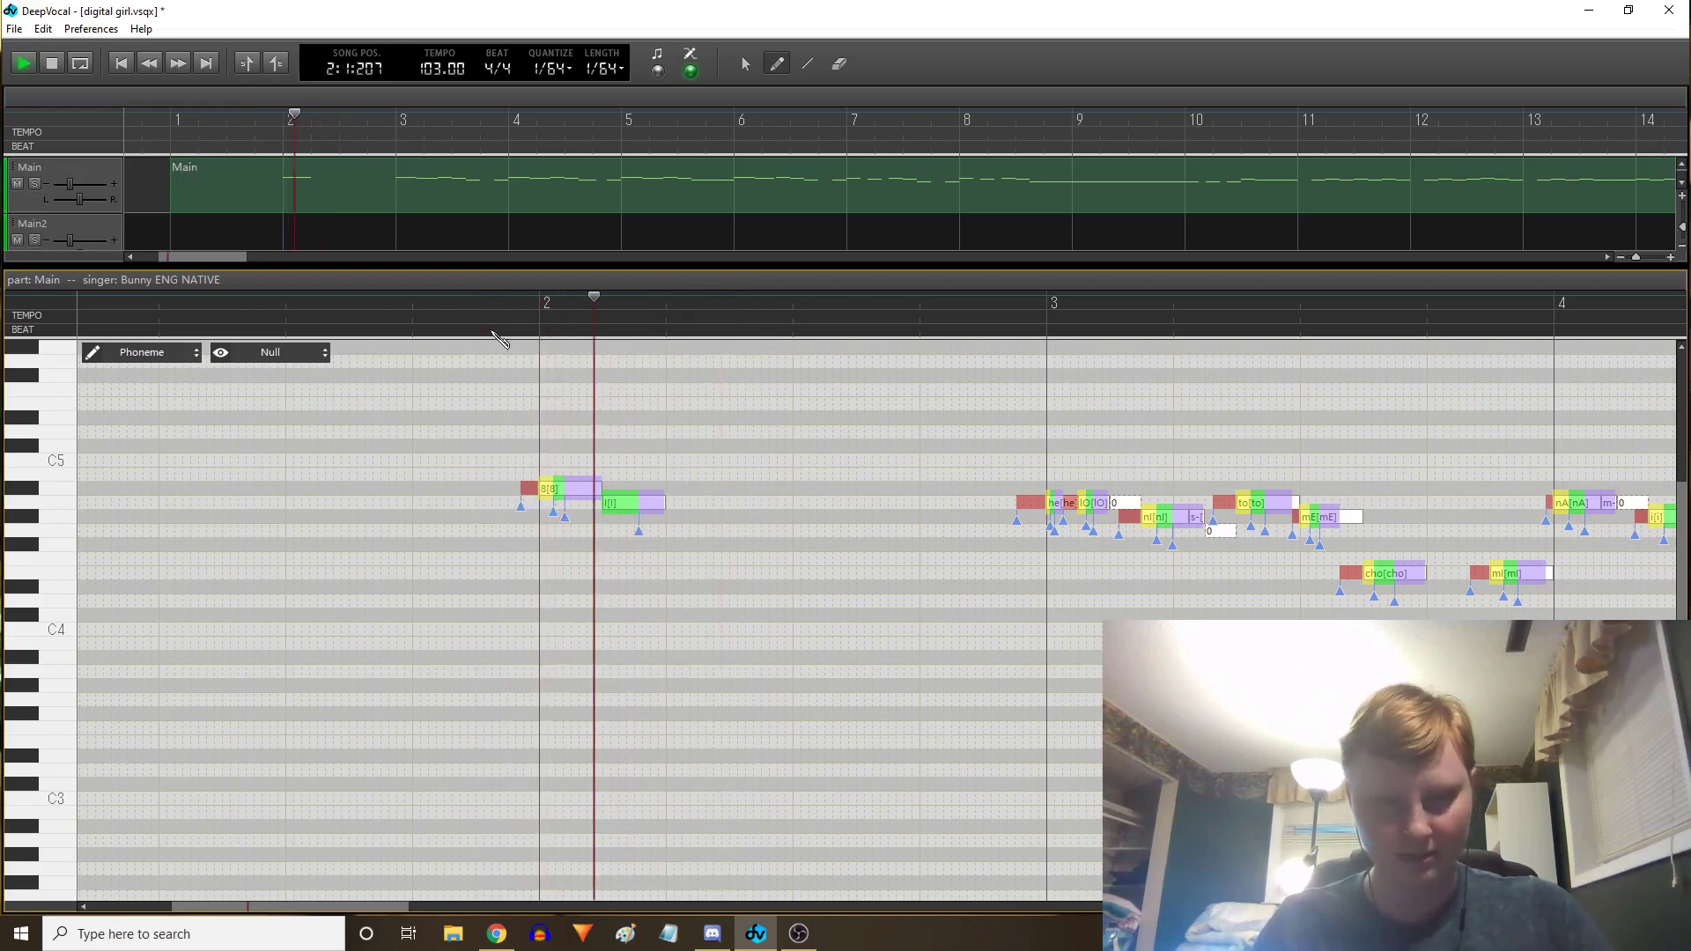
Stop playback and examine the pitch curve along the vocal line from bar 2 into bar 5, finishing with the editing parameter set to Null
key(space)
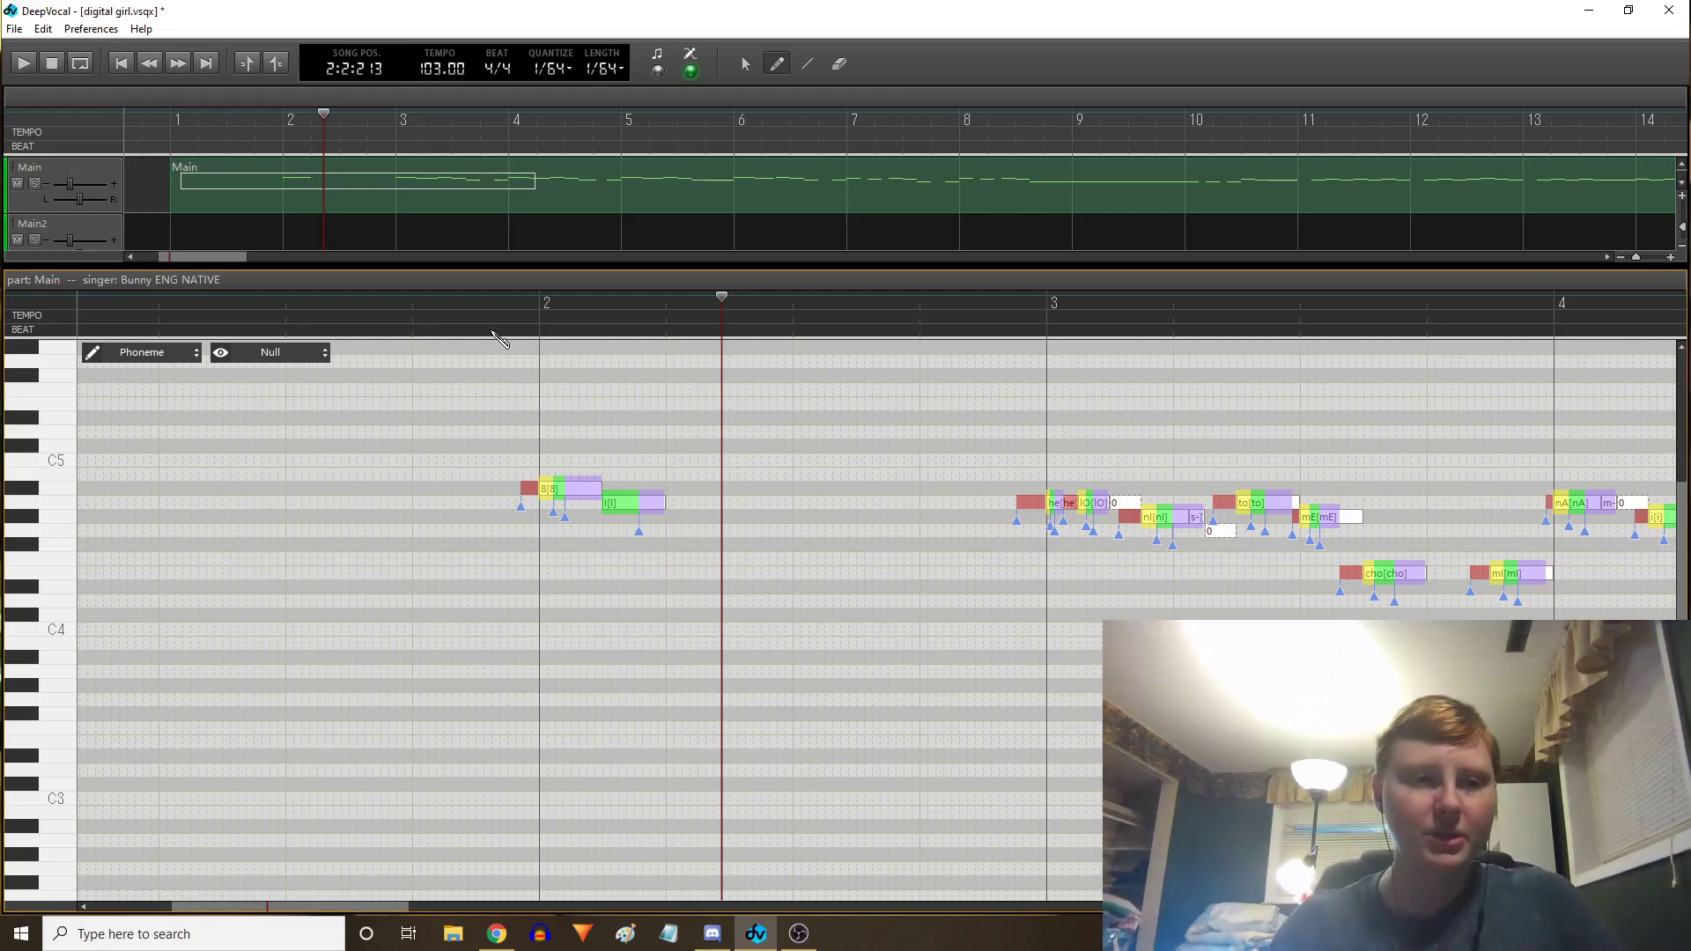
click(154, 368)
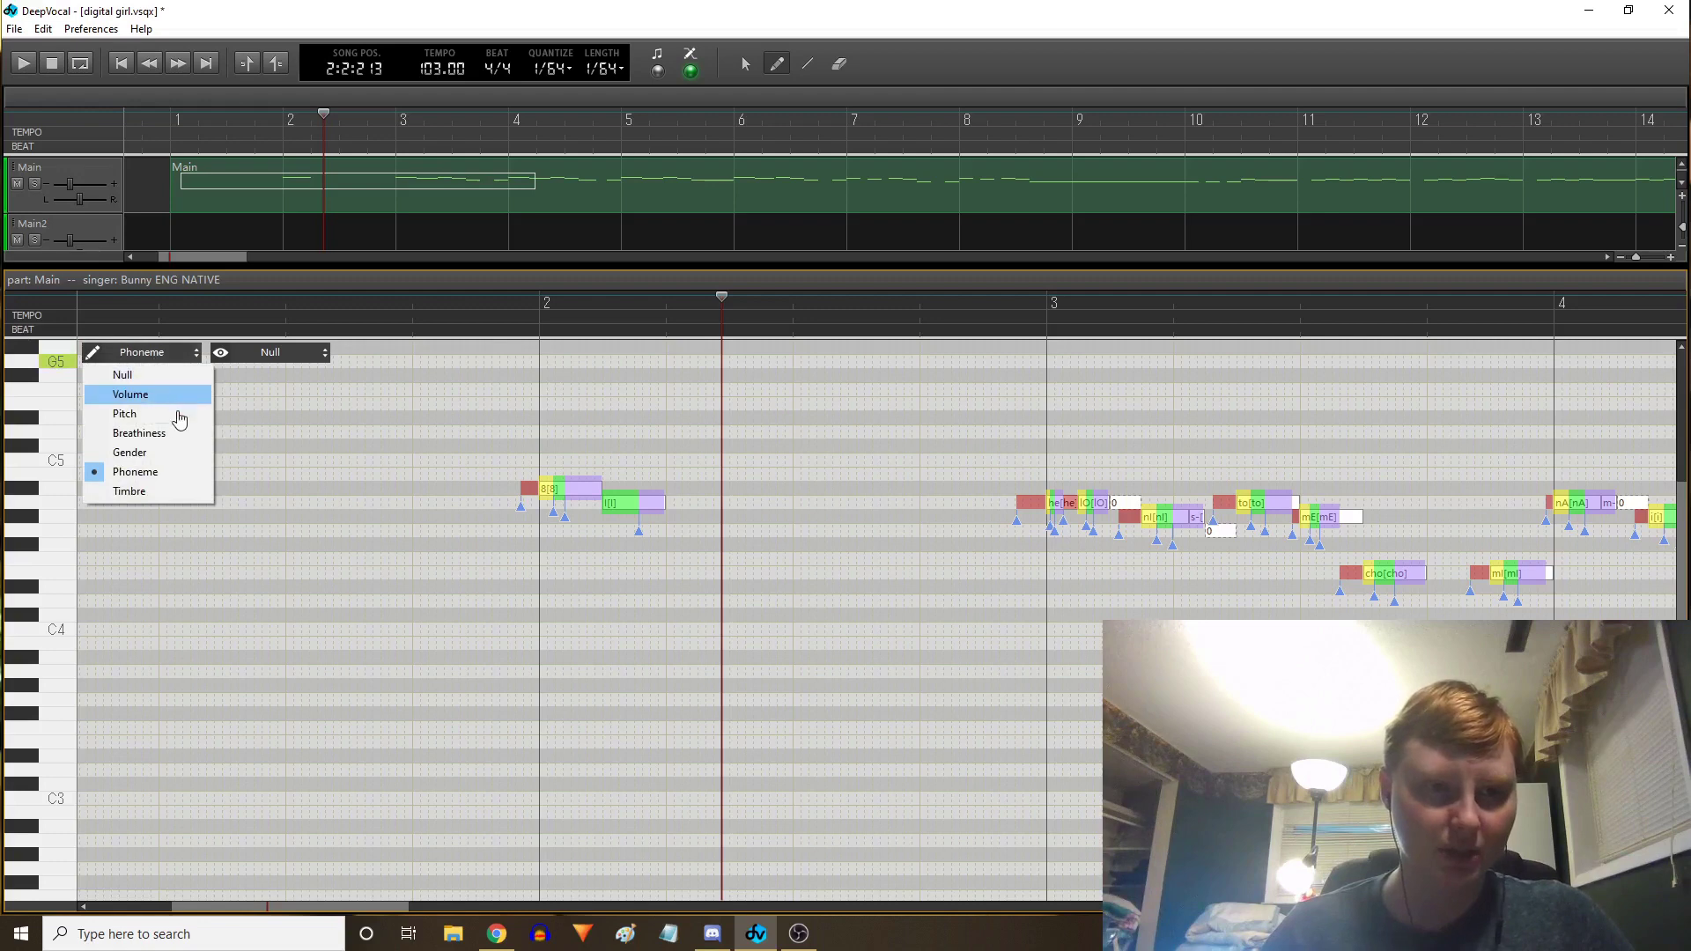
click(172, 394)
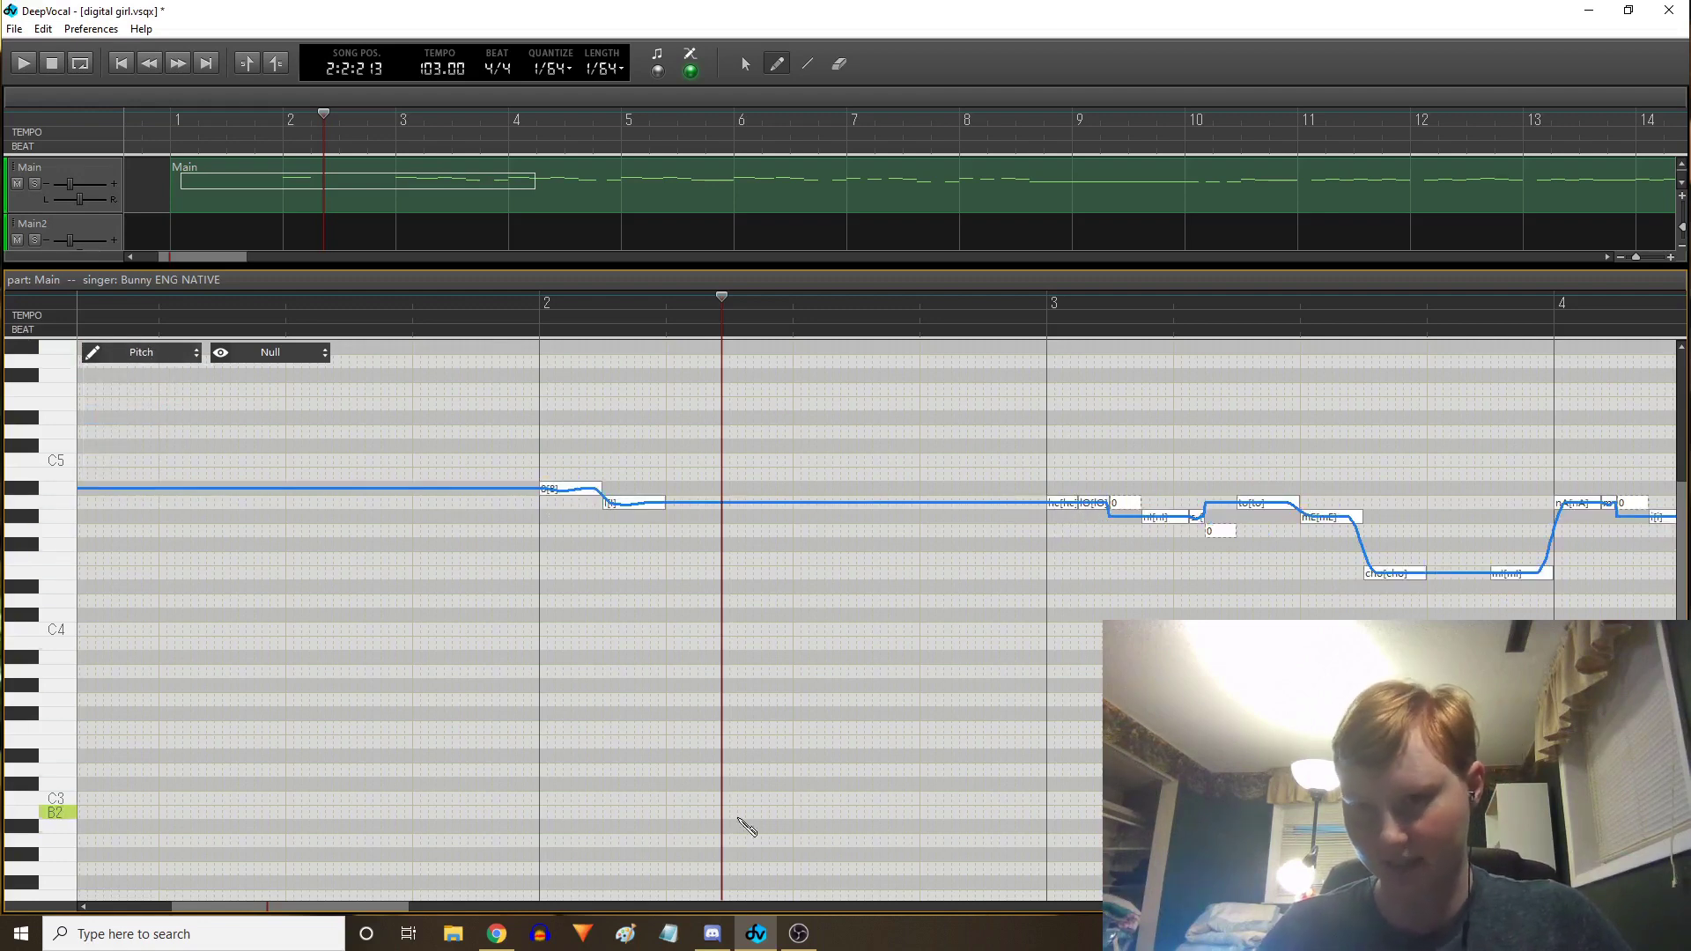
click(407, 906)
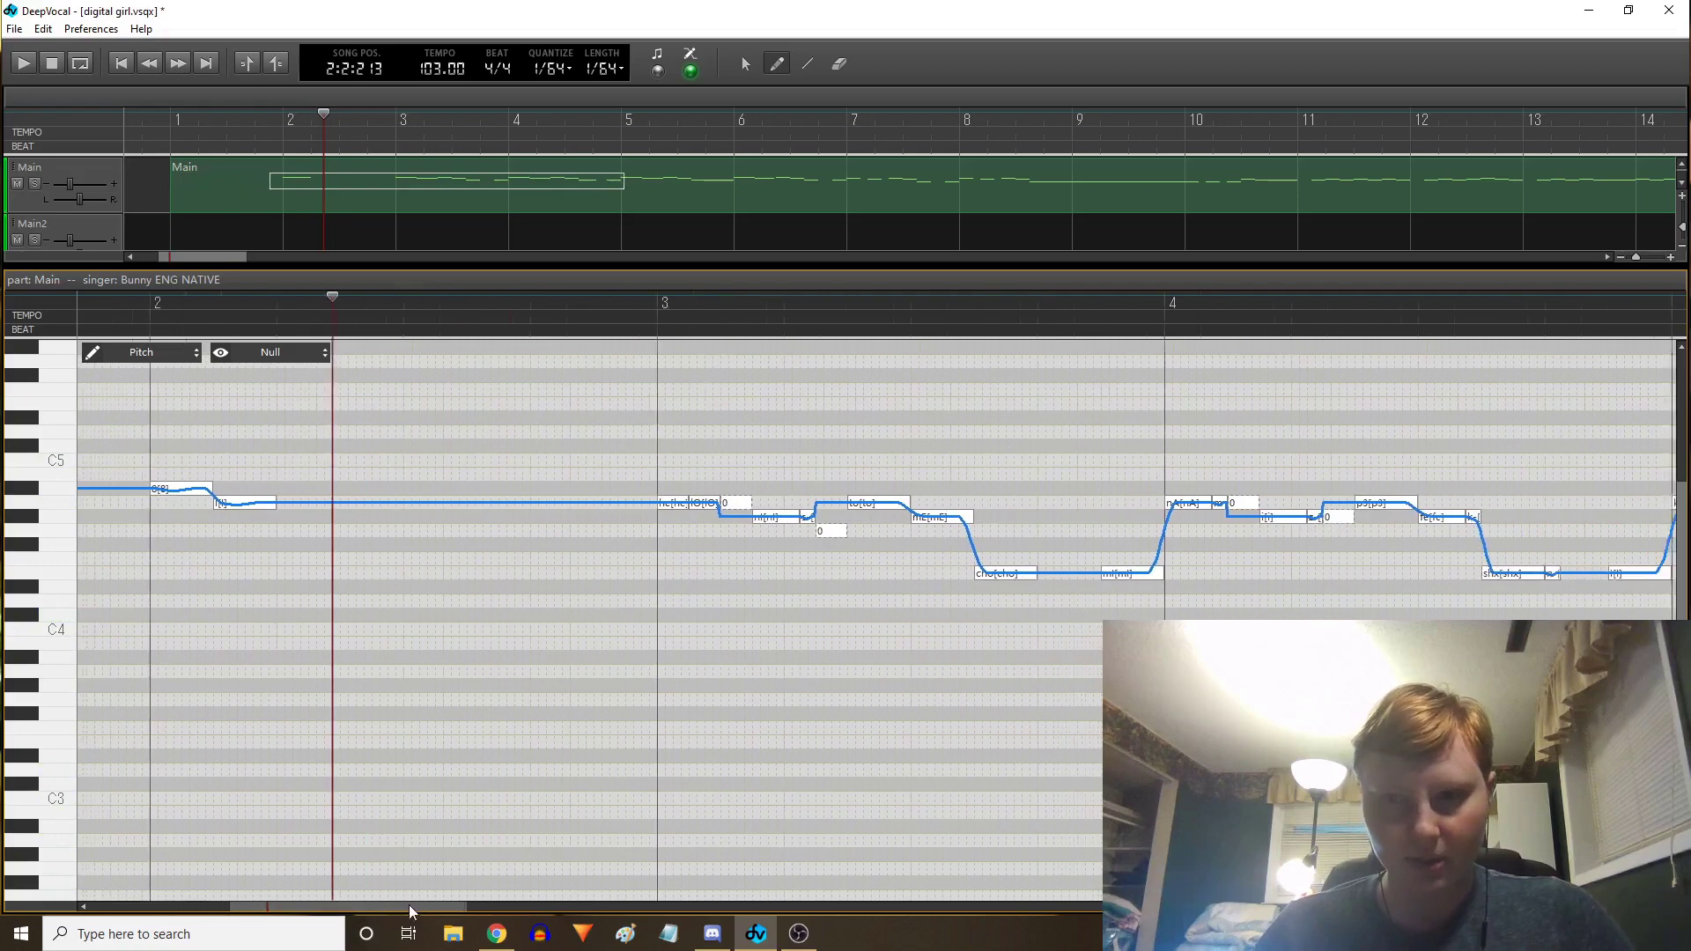
scroll(721, 715, left, 4)
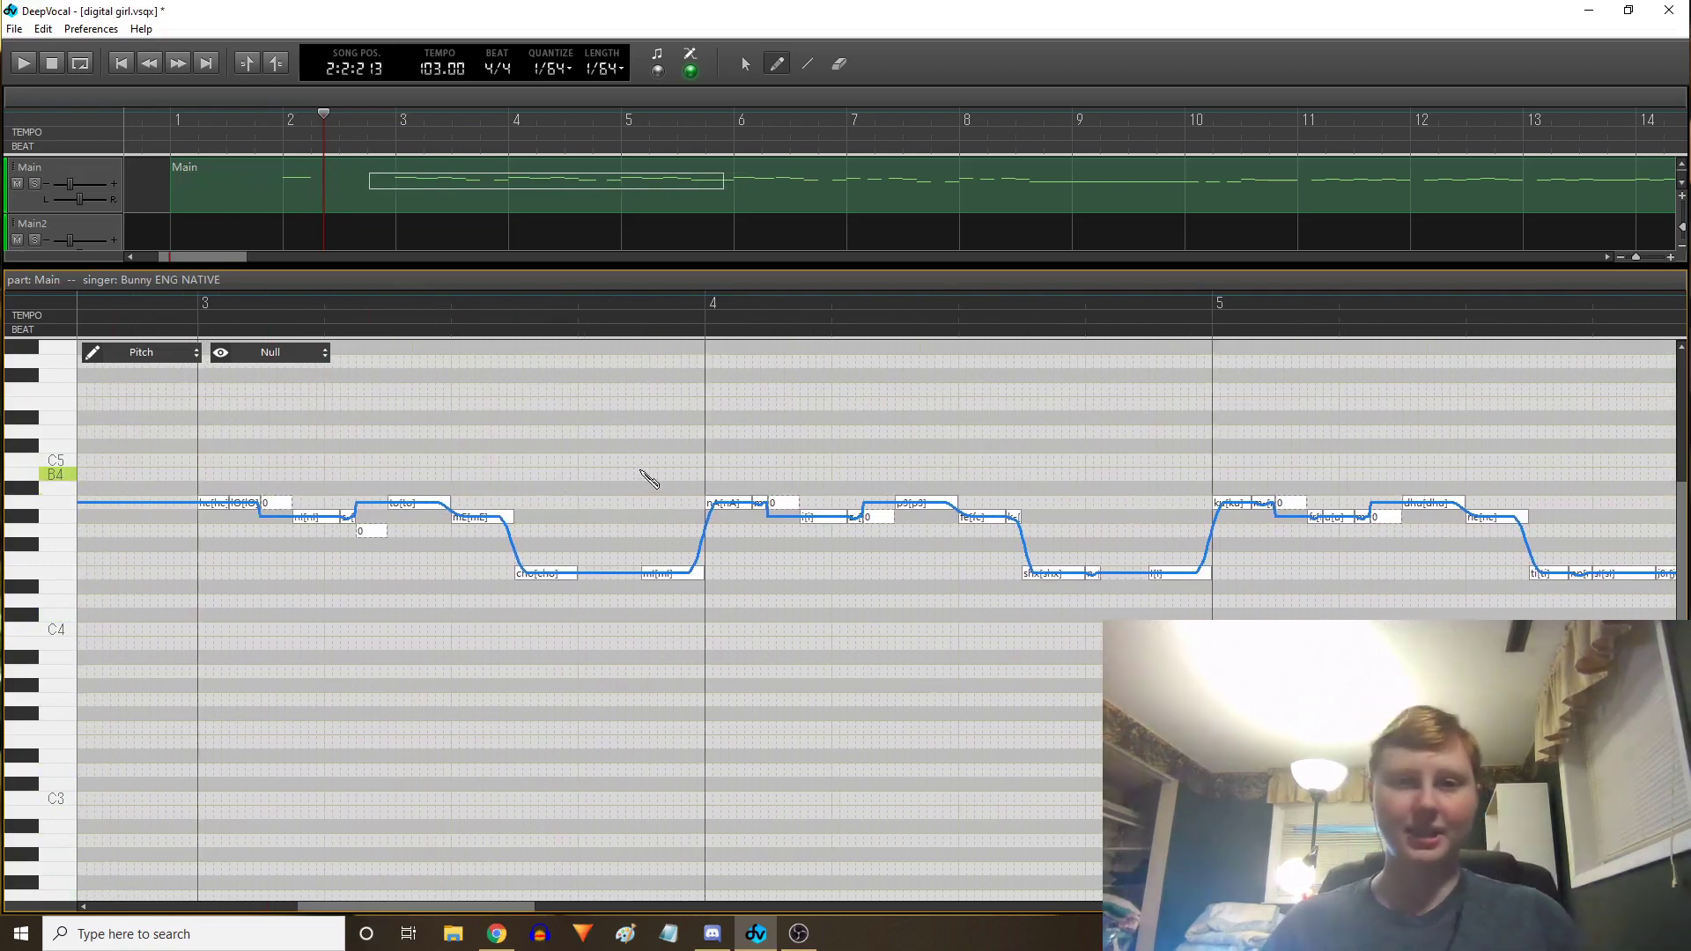
click(170, 358)
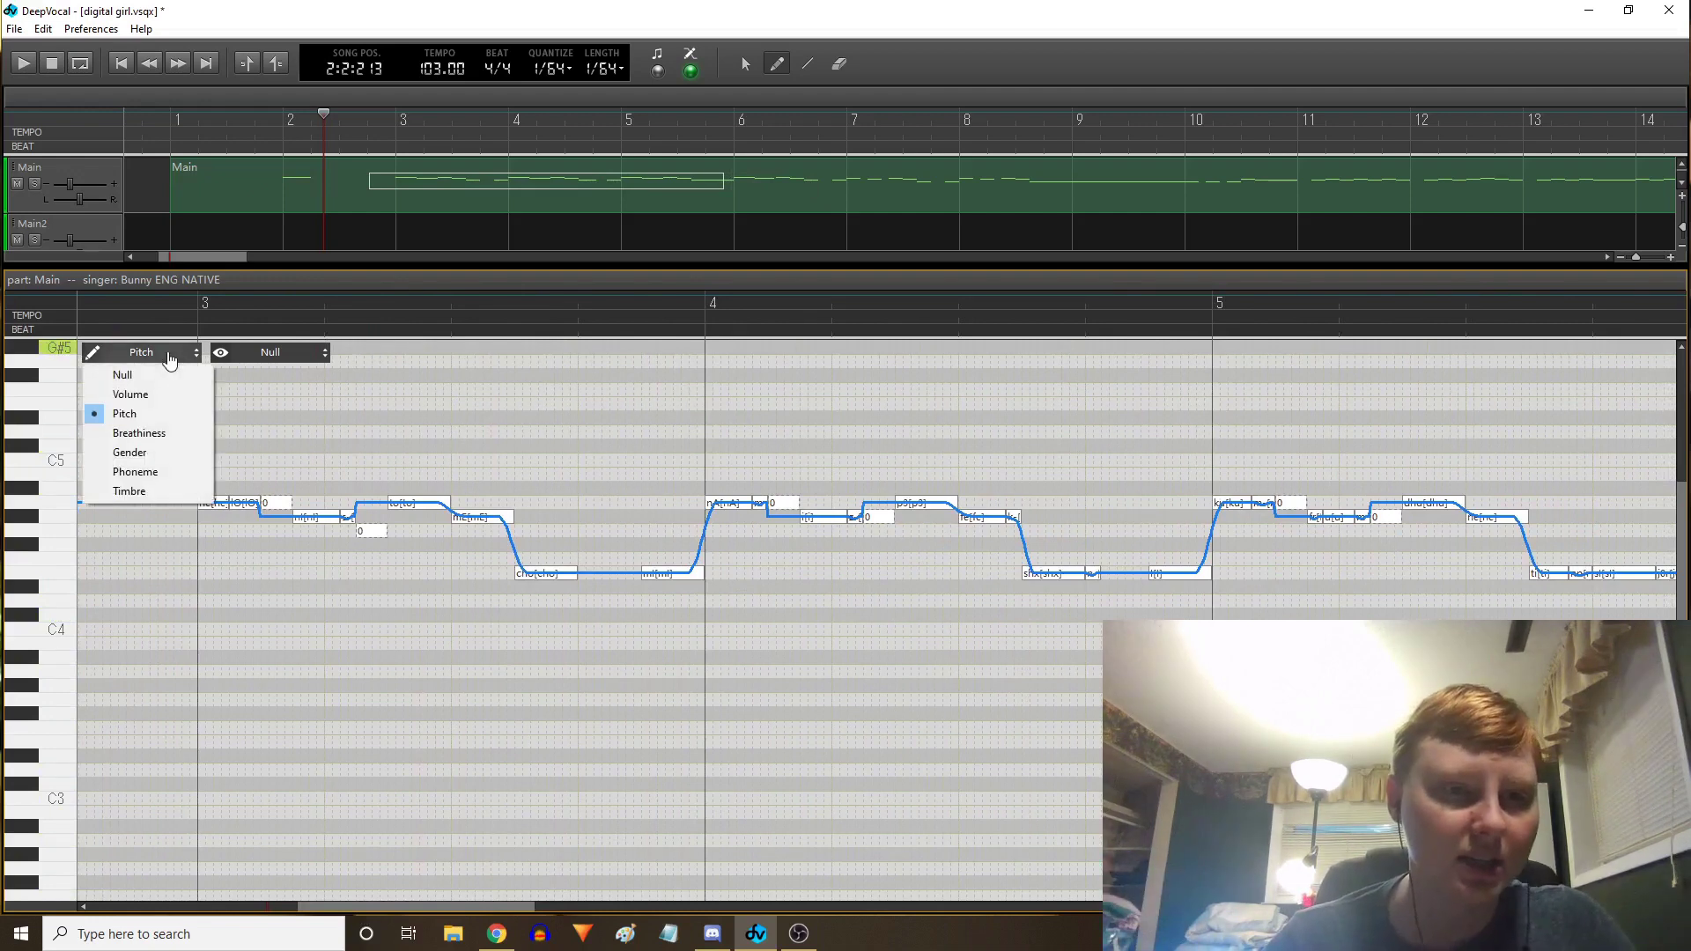
click(123, 375)
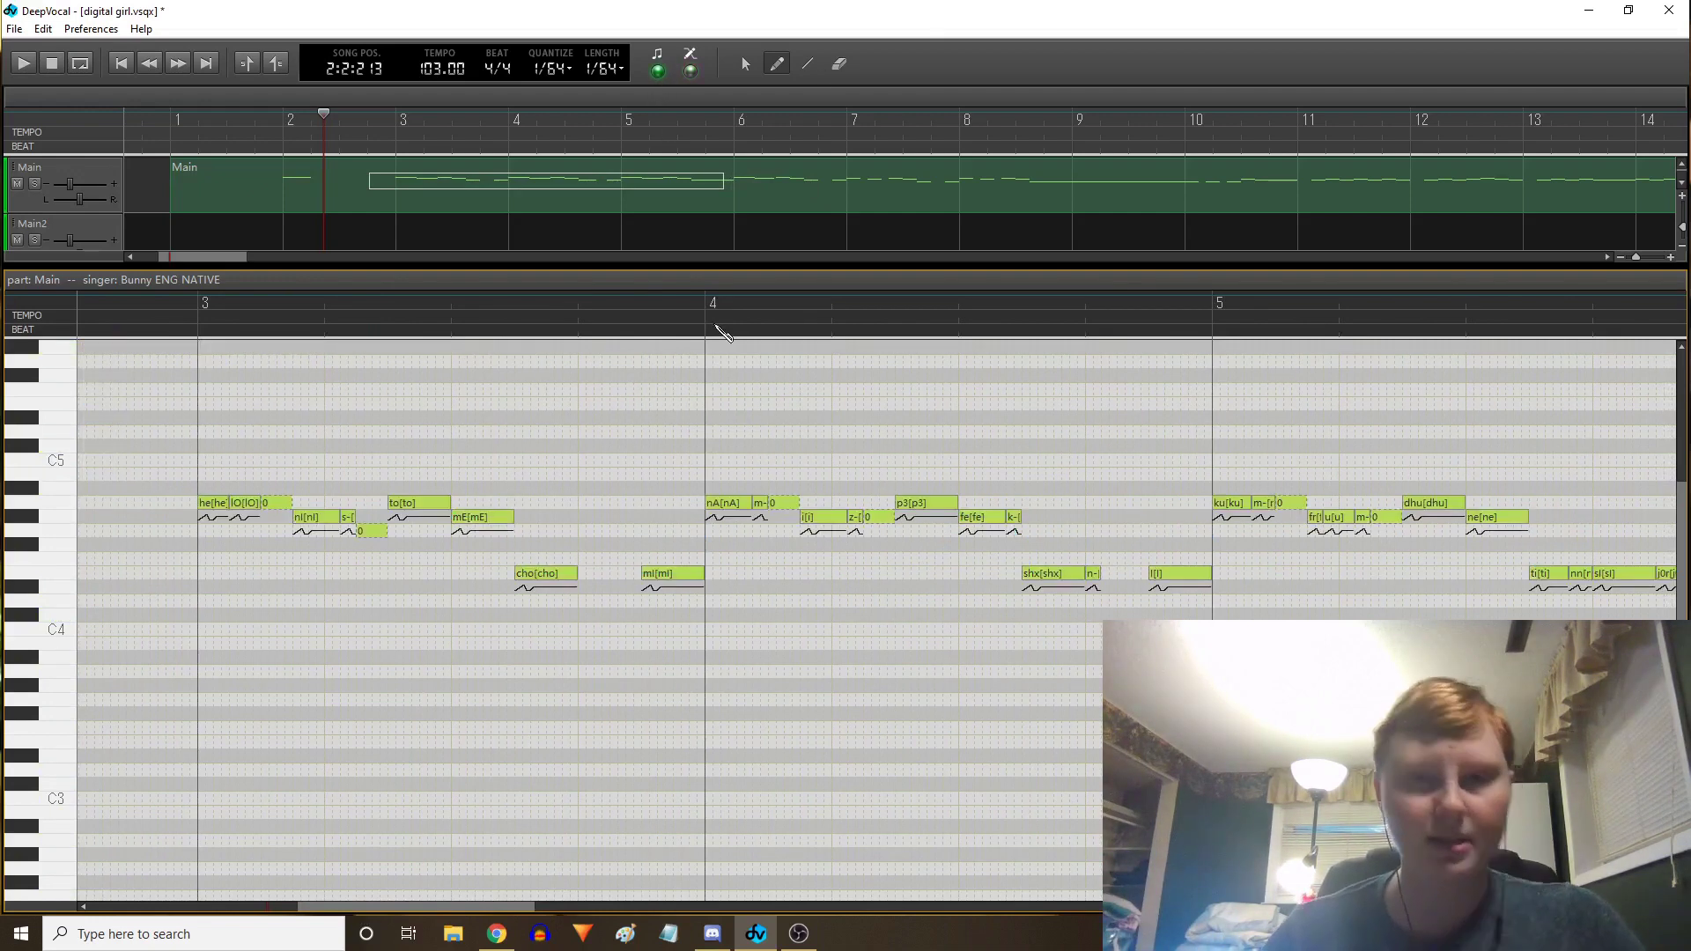